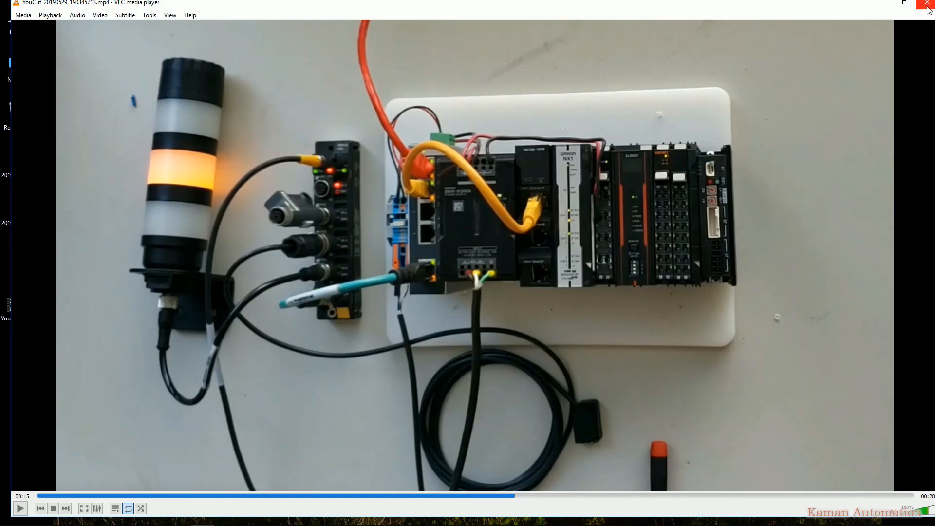
# Launch the Turck Service Tool
pyautogui.press('super')
pyautogui.write('tu')
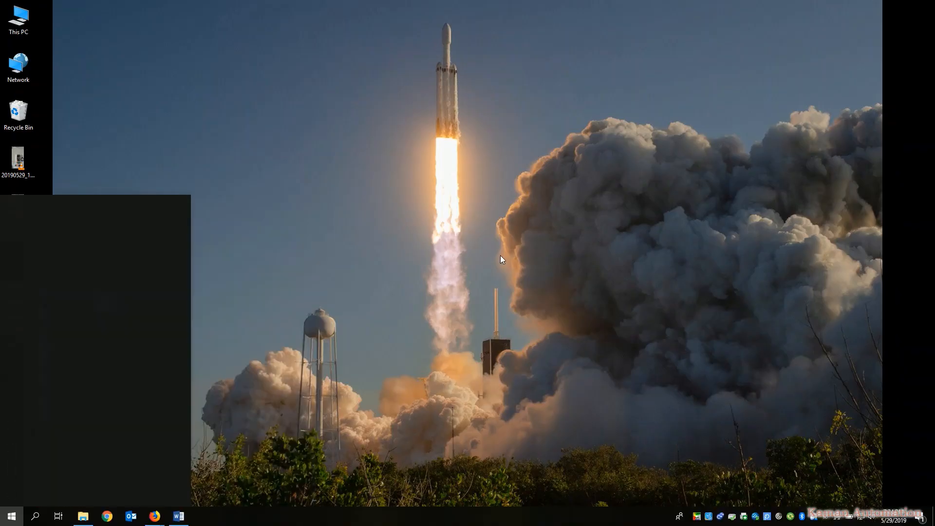
pyautogui.press('Return')
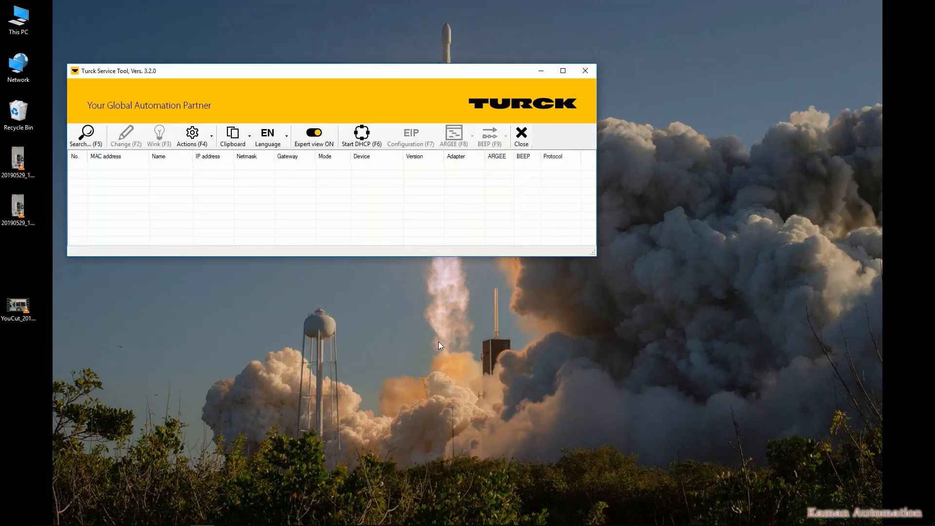
# Search for devices and change the TBEN-S2-4IOL module's IP address to 192.168.0.251 in the device
pyautogui.click(86, 135)
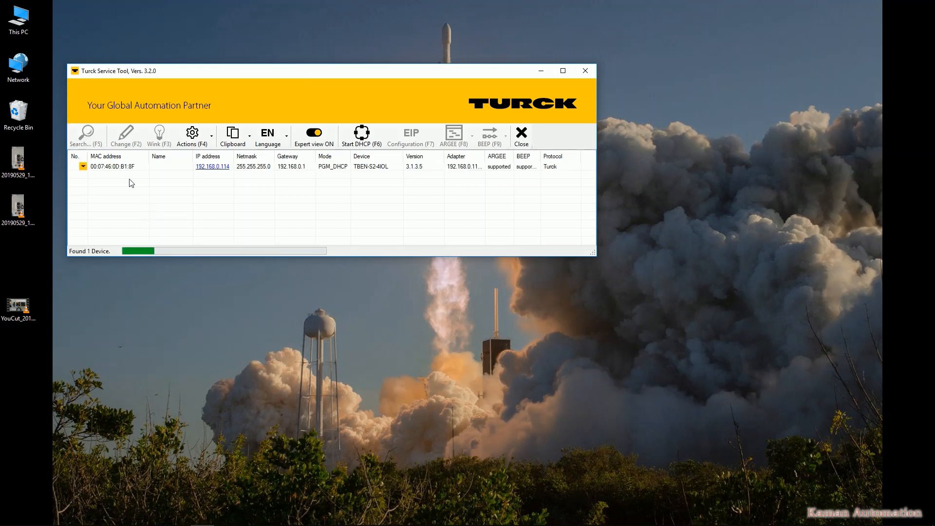
pyautogui.click(172, 168)
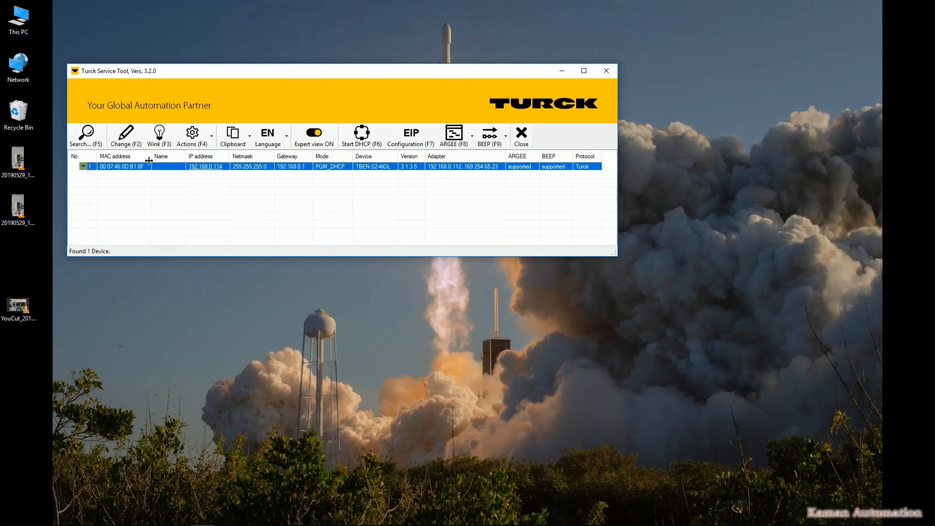
pyautogui.click(159, 169)
pyautogui.doubleClick(160, 169)
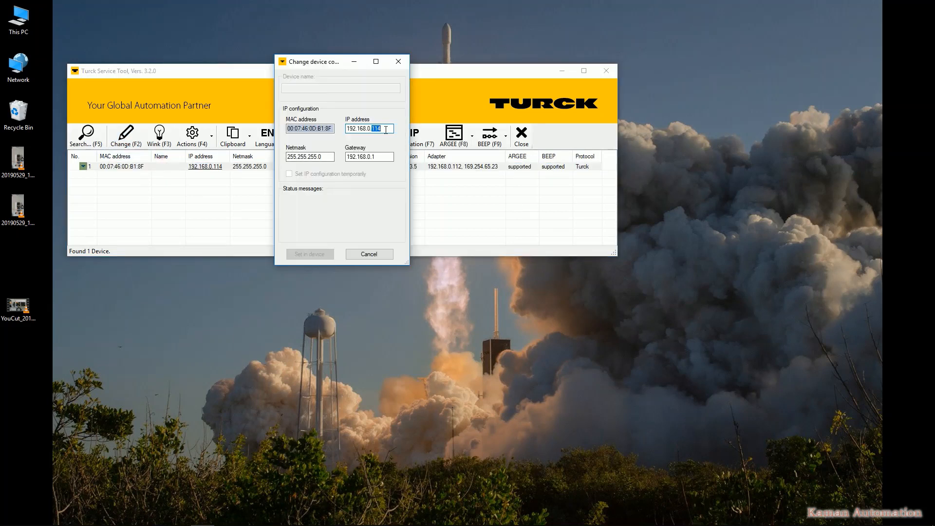
pyautogui.write('25')
pyautogui.click(313, 252)
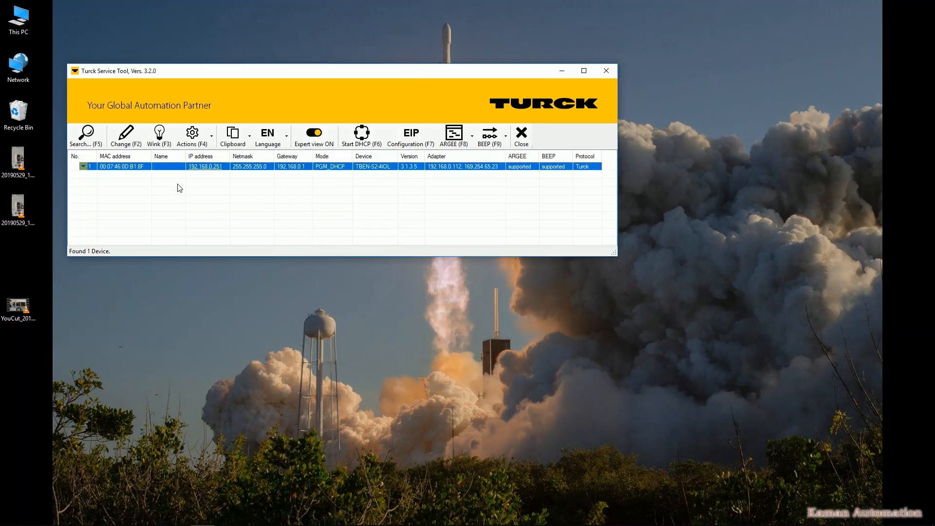
# Open the module's web page and view its station diagnostics and basic parameters
pyautogui.click(205, 166)
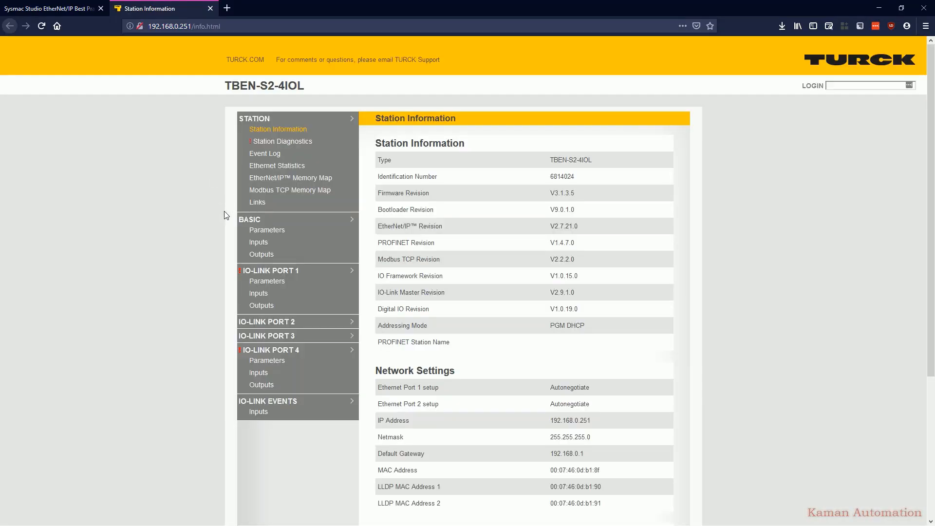
pyautogui.click(280, 145)
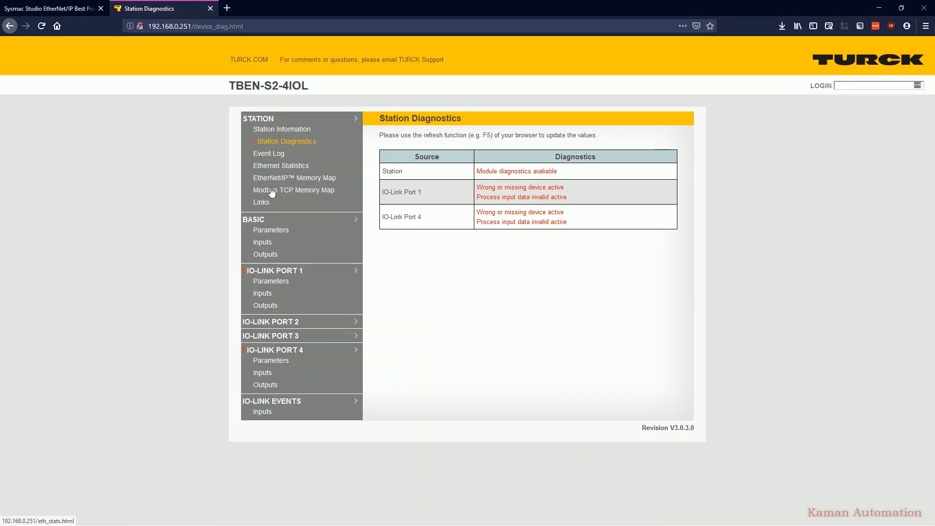
pyautogui.click(269, 232)
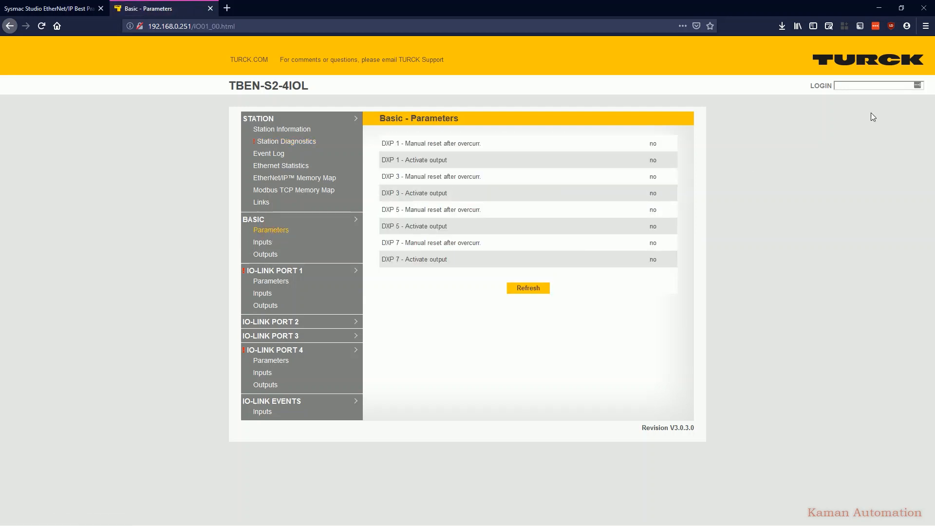
# Log in to the module's web server with the admin password
pyautogui.click(861, 85)
pyautogui.write('password')
pyautogui.press('Return')
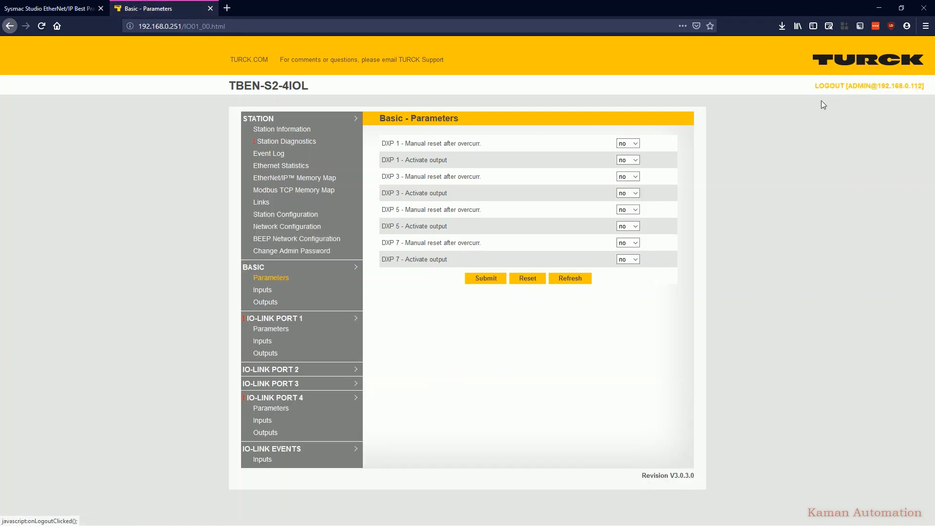
# Set Activate output to yes for DXP 1, DXP 3, DXP 5 and DXP 7 and submit the basic parameters
pyautogui.click(624, 183)
pyautogui.click(628, 192)
pyautogui.click(624, 216)
pyautogui.click(626, 226)
pyautogui.click(624, 249)
pyautogui.click(626, 259)
pyautogui.click(624, 282)
pyautogui.click(484, 279)
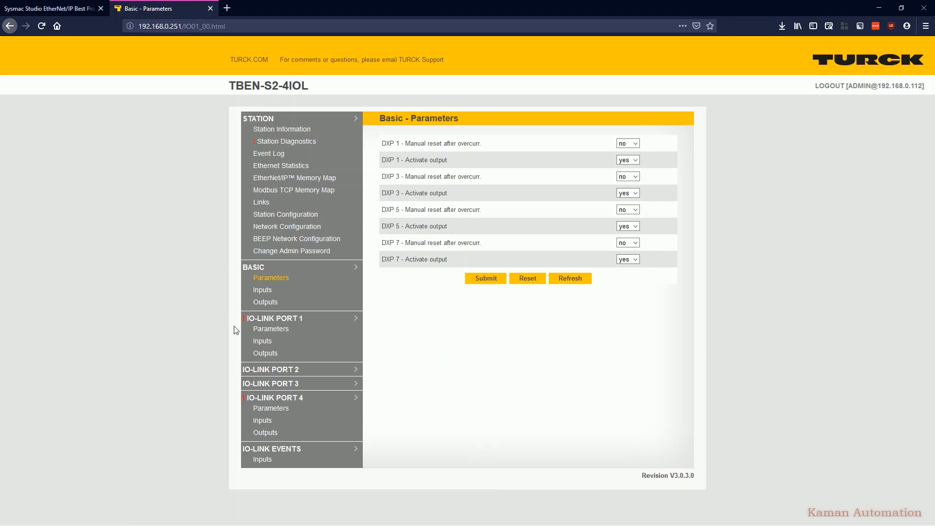
# Set IO-Link Port 1's operation mode to DI and submit
pyautogui.click(269, 331)
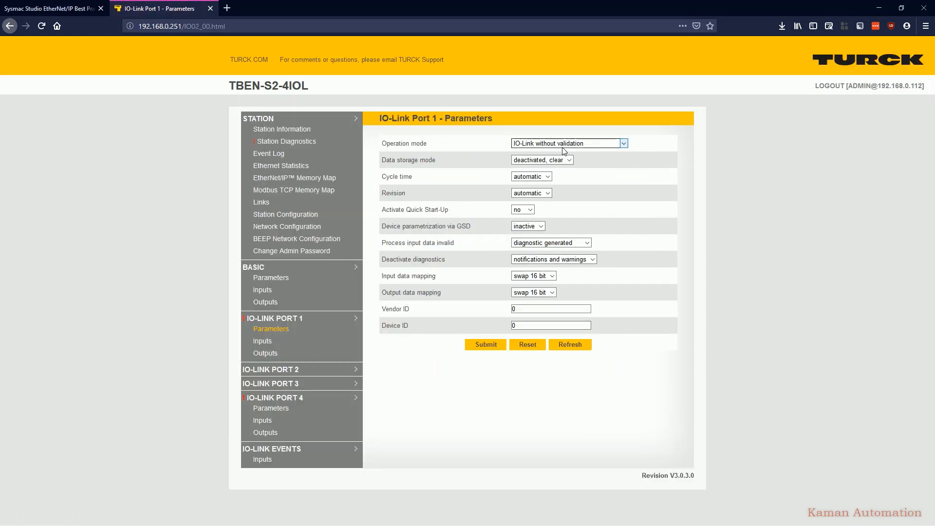
pyautogui.click(562, 144)
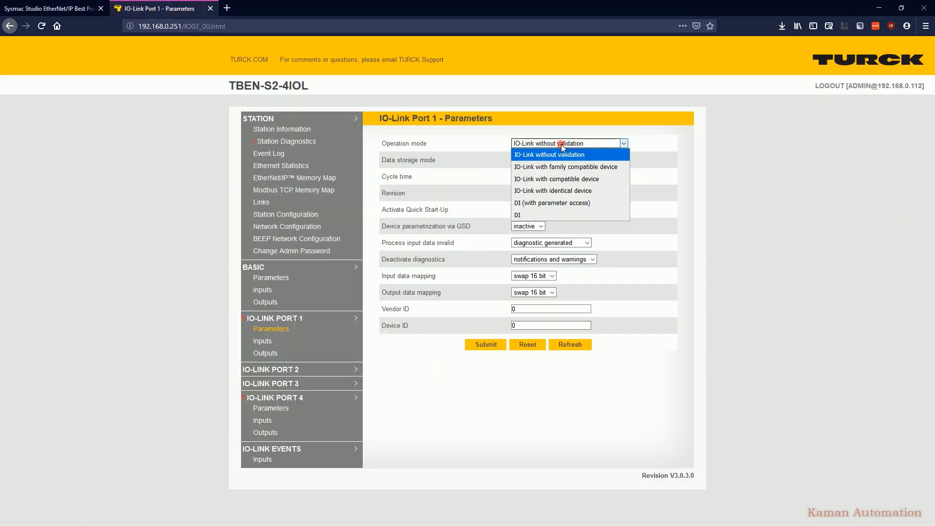
pyautogui.click(538, 215)
pyautogui.click(486, 345)
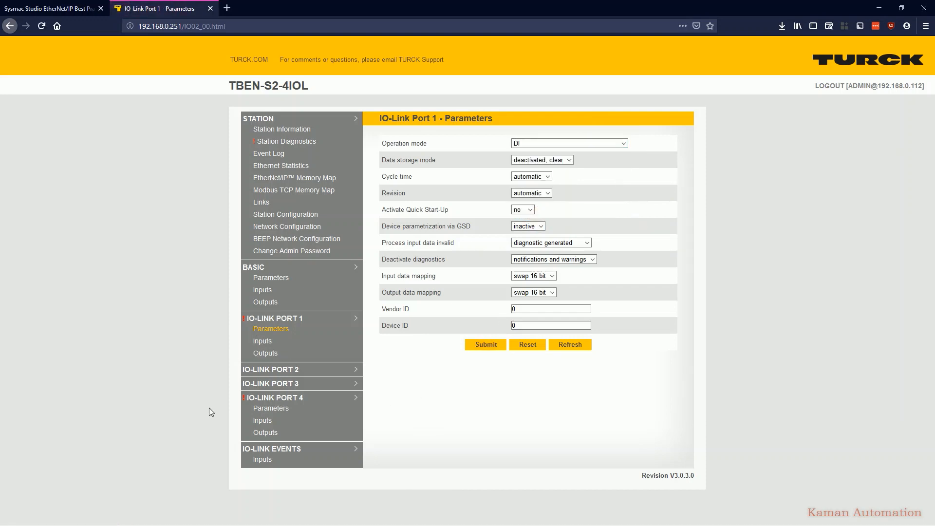
# Set IO-Link Port 4's operation mode to DI and submit
pyautogui.click(263, 409)
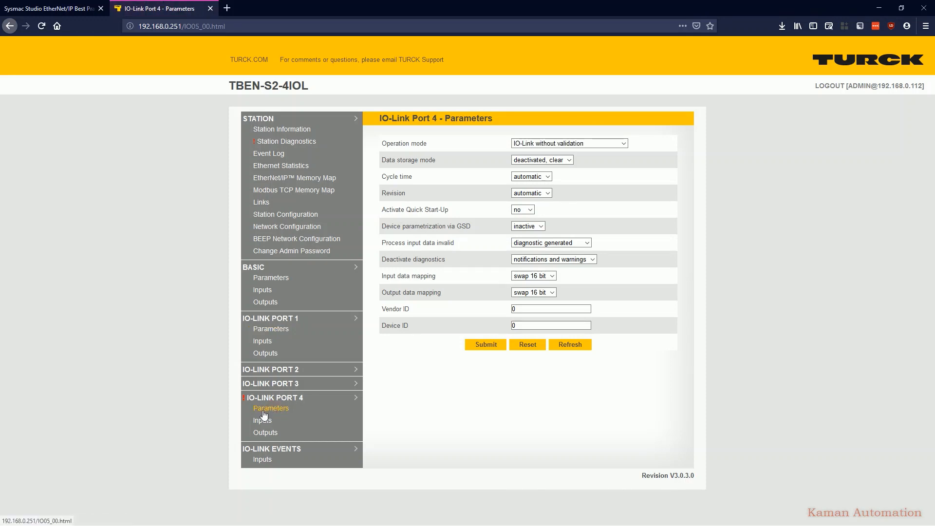
pyautogui.click(567, 143)
pyautogui.click(539, 216)
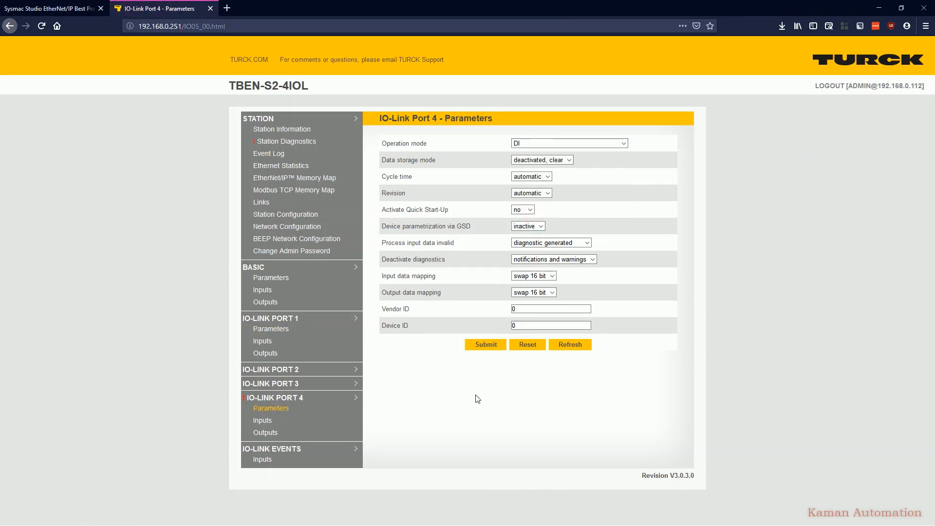
pyautogui.click(485, 345)
# Review the station diagnostics page
pyautogui.click(281, 142)
pyautogui.moveTo(430, 135); pyautogui.dragTo(456, 135)
# Open the TBEN-S2-4IOL product page through the Links page
pyautogui.click(219, 203)
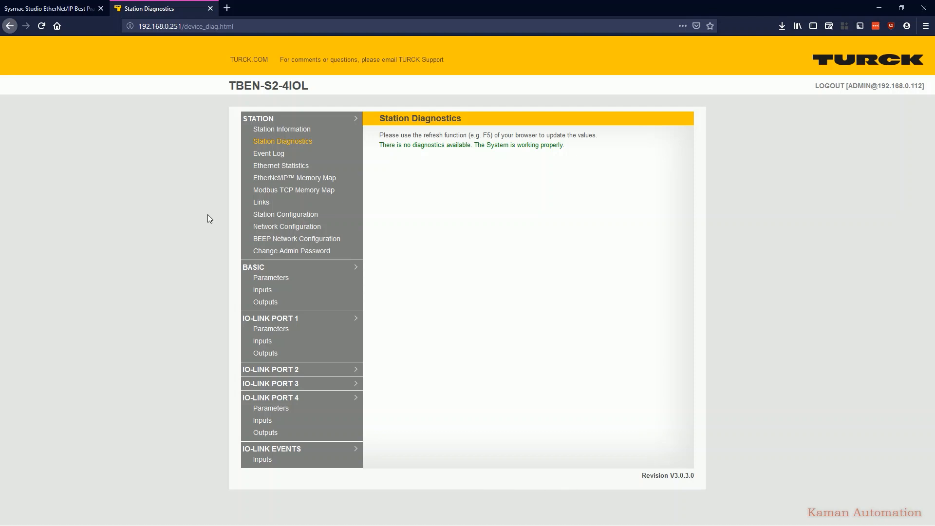
pyautogui.click(259, 203)
pyautogui.click(664, 182)
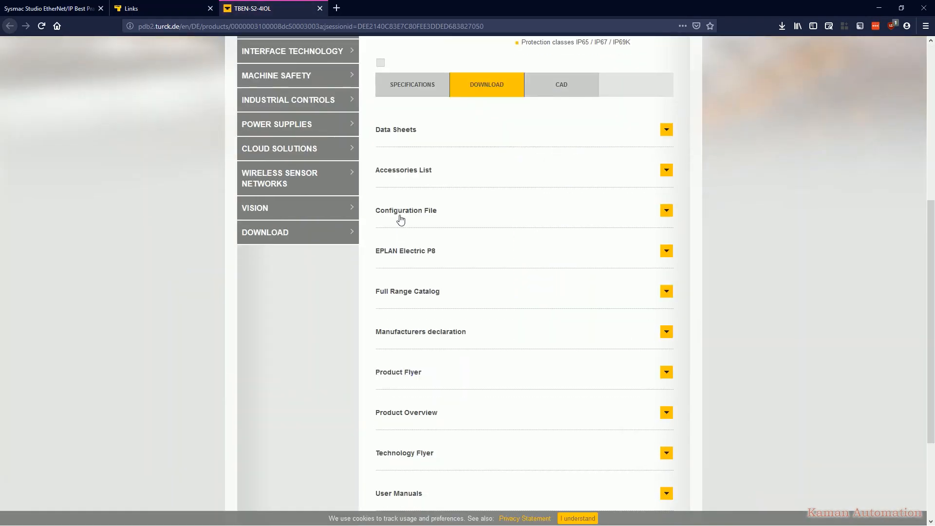
# Download and save the EDS files and Catalog files archive from the product's Configuration File downloads
pyautogui.click(400, 220)
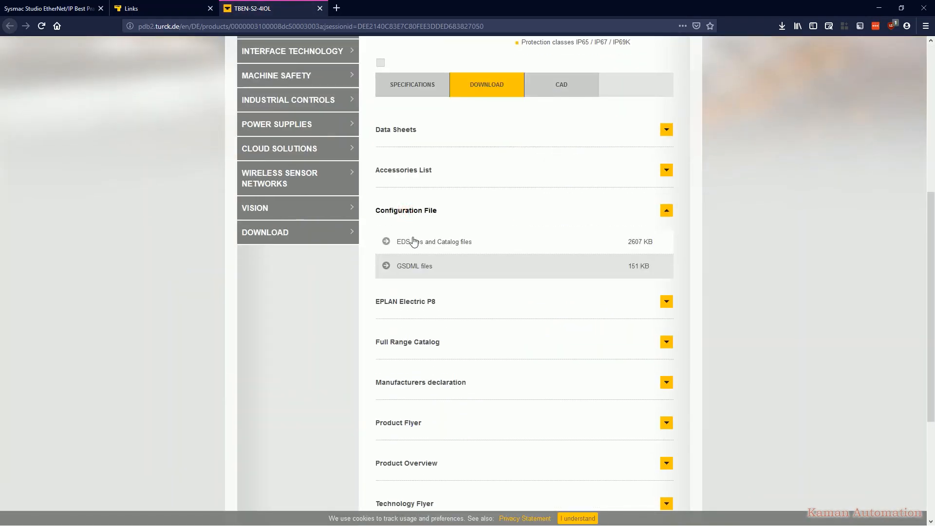
pyautogui.click(418, 246)
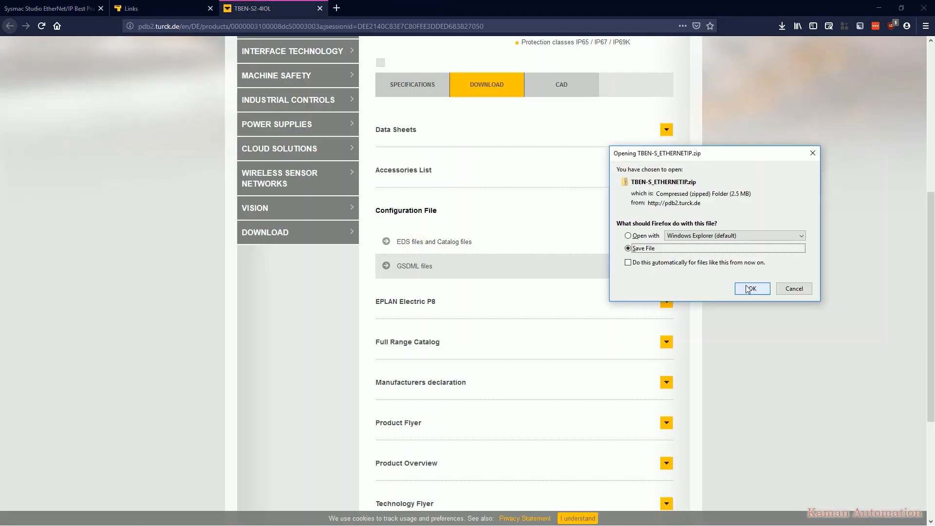
pyautogui.click(753, 289)
# Open the folder containing the downloaded TBEN-S_ETHERNETIP.zip
pyautogui.click(289, 220)
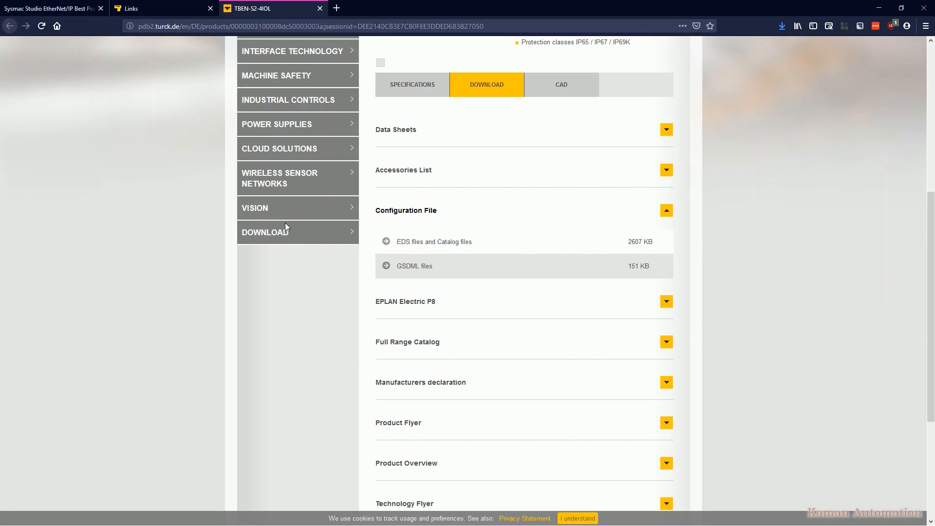
pyautogui.click(782, 26)
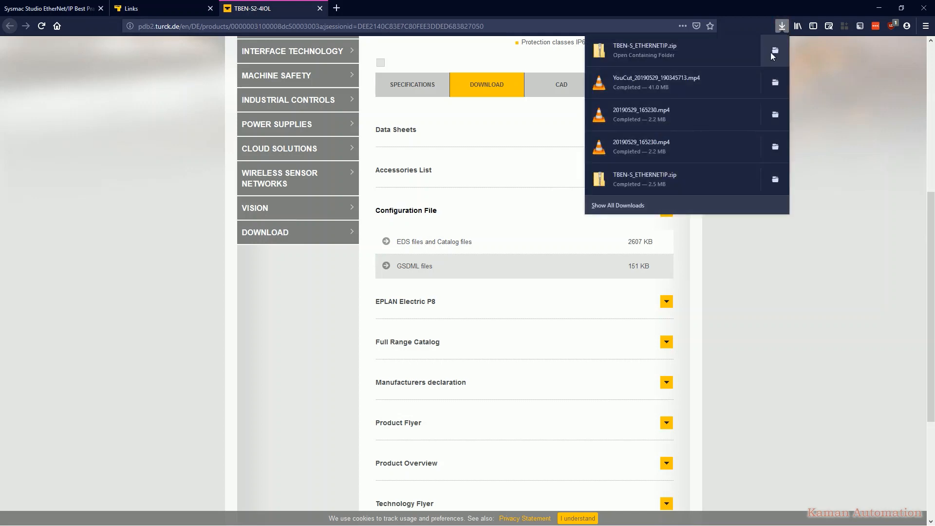
pyautogui.click(771, 53)
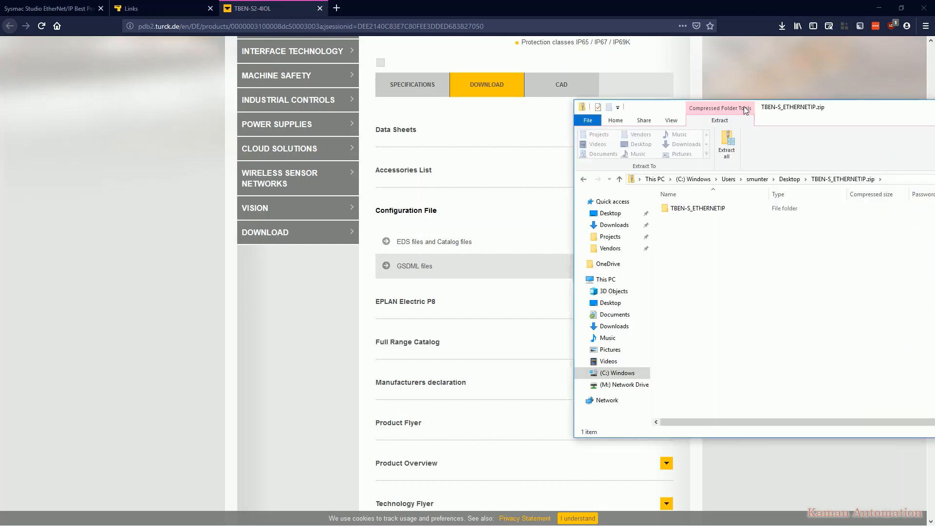
# Browse into the archive's TBEN-EDS folder and sort its files by type
pyautogui.doubleClick(444, 182)
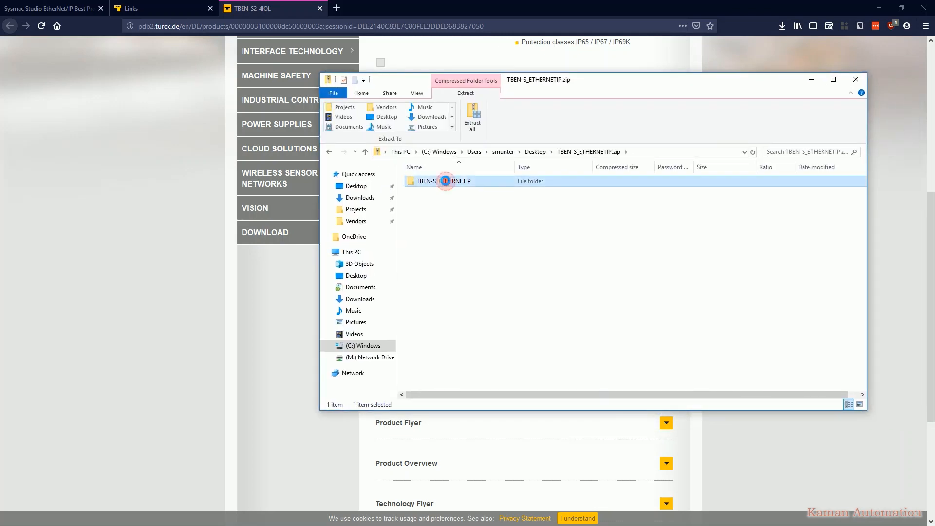
pyautogui.doubleClick(446, 183)
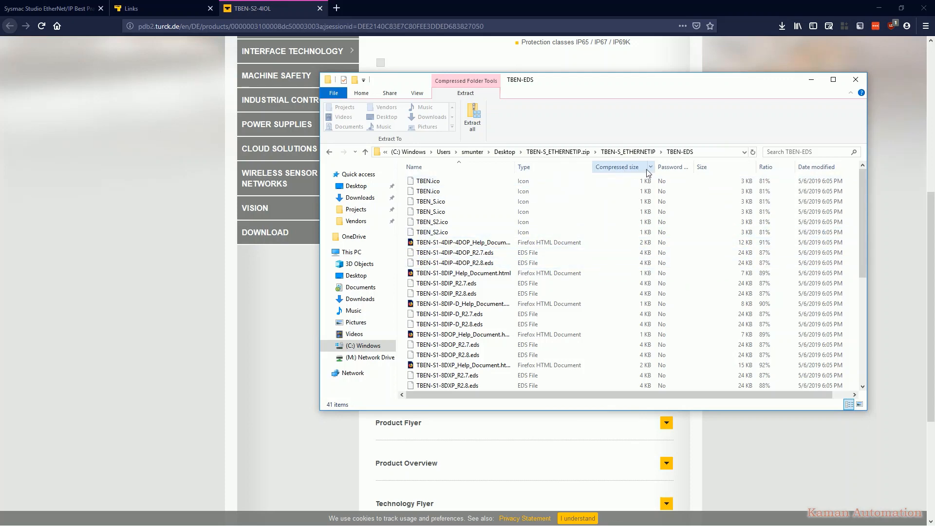
pyautogui.click(553, 170)
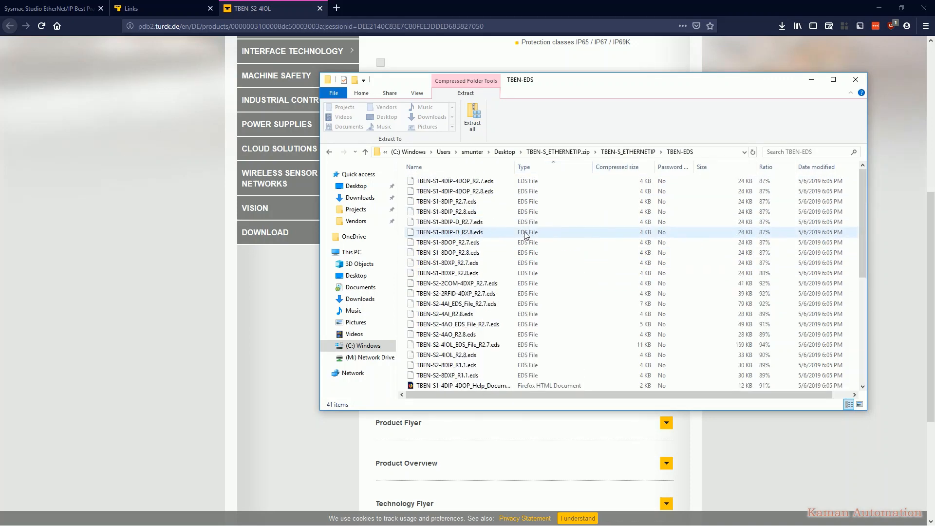
pyautogui.click(448, 182)
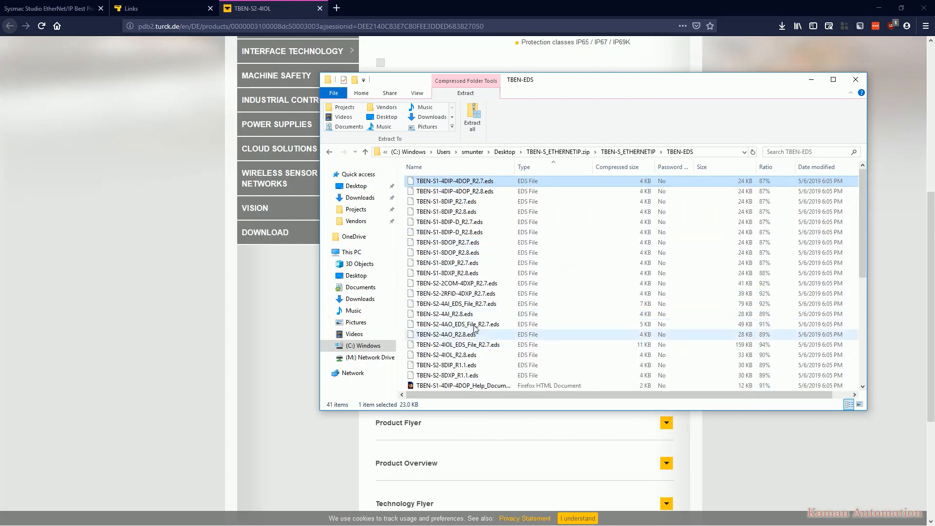
# Open Sysmac Studio's EipConnection Eds folder alongside the TBEN-EDS folder
pyautogui.click(877, 7)
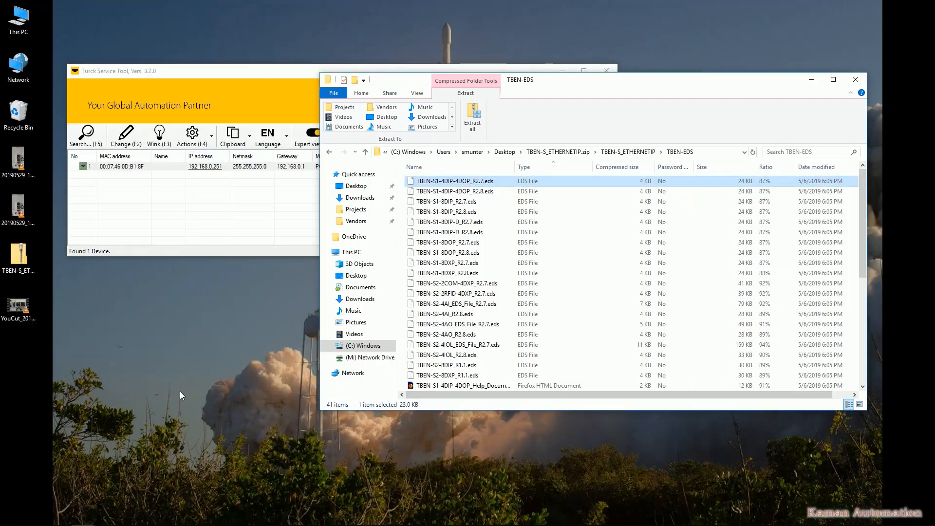
pyautogui.moveTo(83, 516)
pyautogui.click(42, 467)
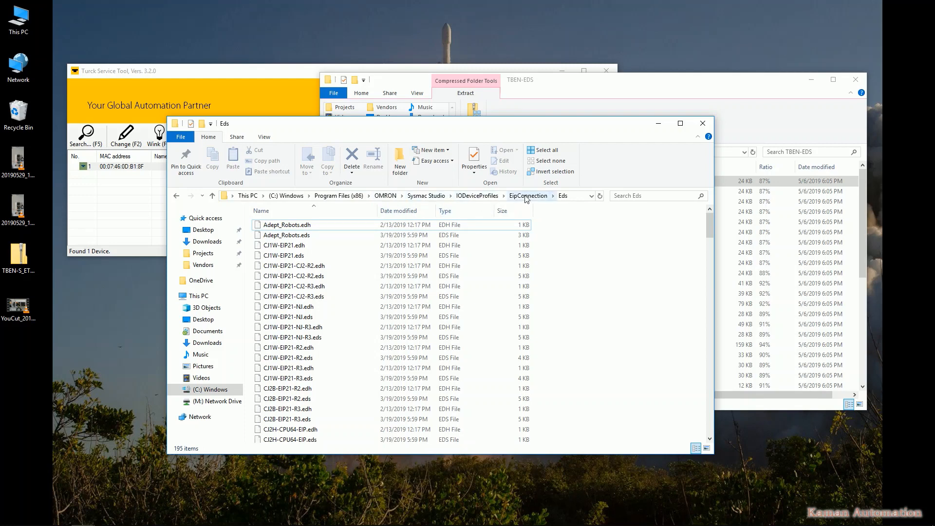
pyautogui.moveTo(440, 126); pyautogui.dragTo(327, 64)
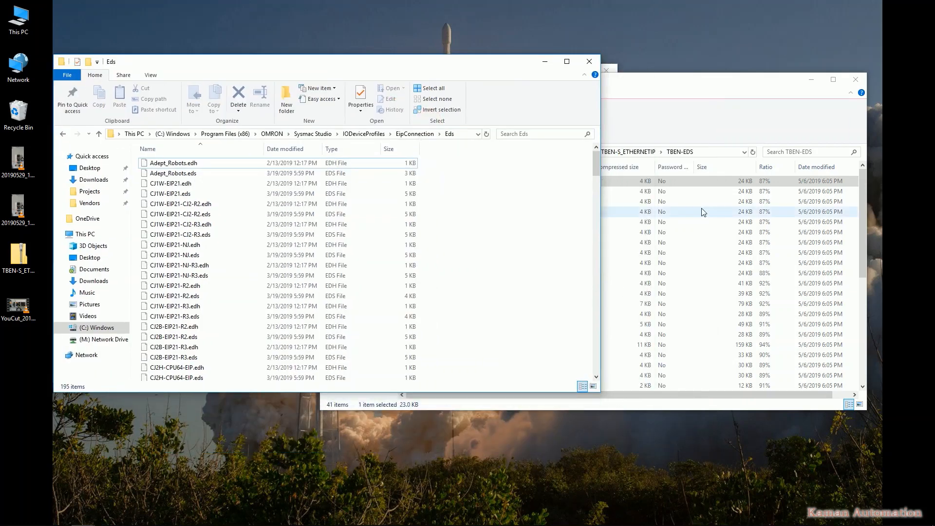
# Copy all 20 TBEN .eds files into the Sysmac Studio Eds folder, replacing the existing files
pyautogui.click(629, 180)
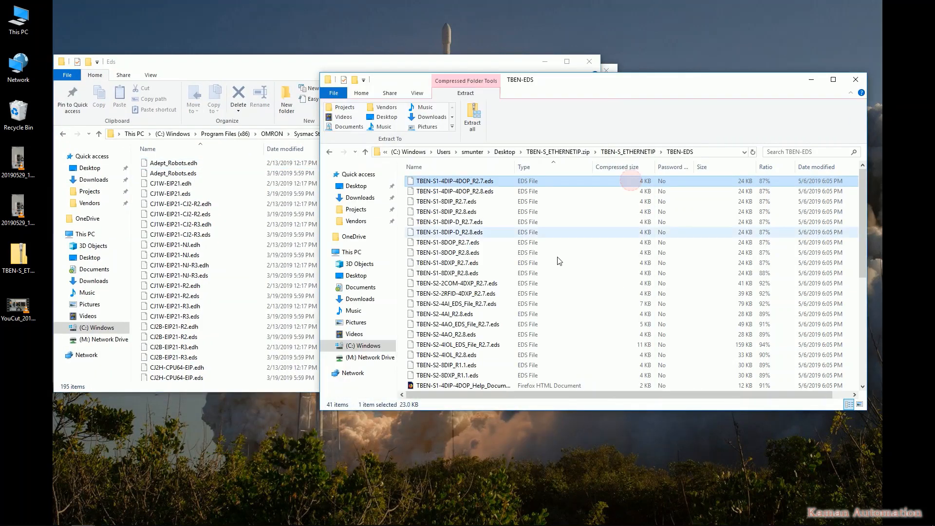
pyautogui.keyDown('shift'); pyautogui.click(486, 375); pyautogui.keyUp('shift')
pyautogui.scroll(-5, 505, 346)
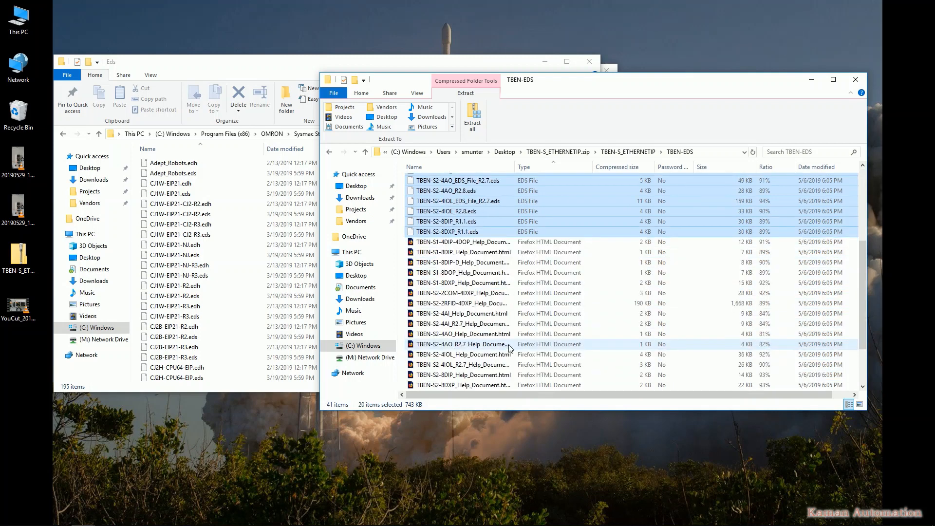
pyautogui.moveTo(489, 231); pyautogui.dragTo(257, 236)
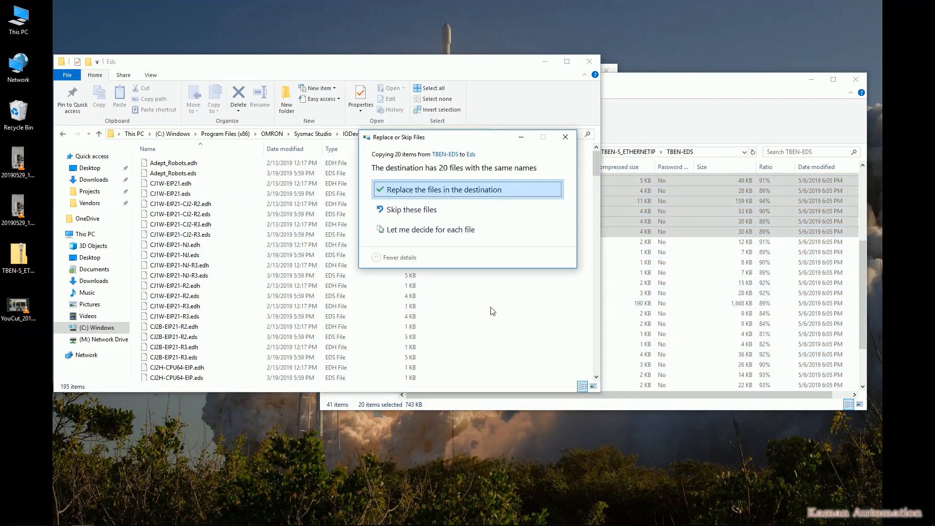
pyautogui.click(430, 215)
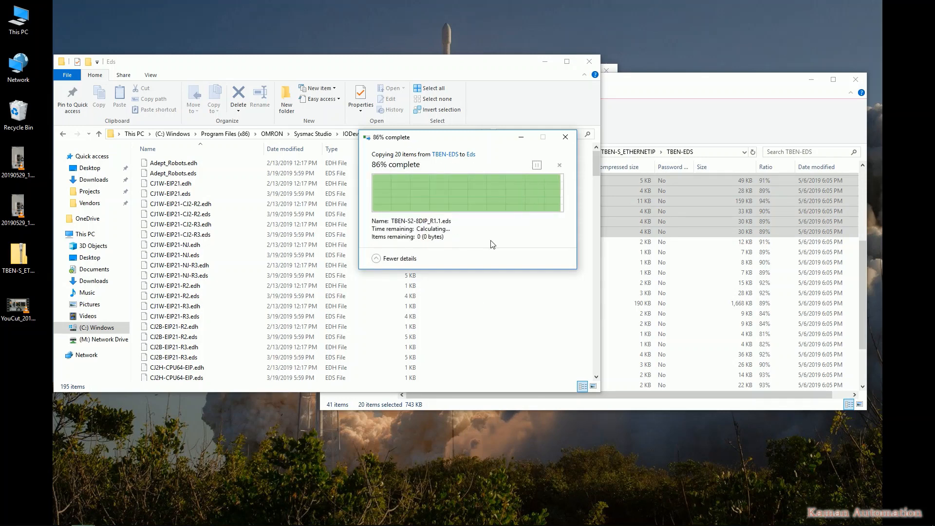
pyautogui.click(646, 87)
pyautogui.scroll(-2, 481, 352)
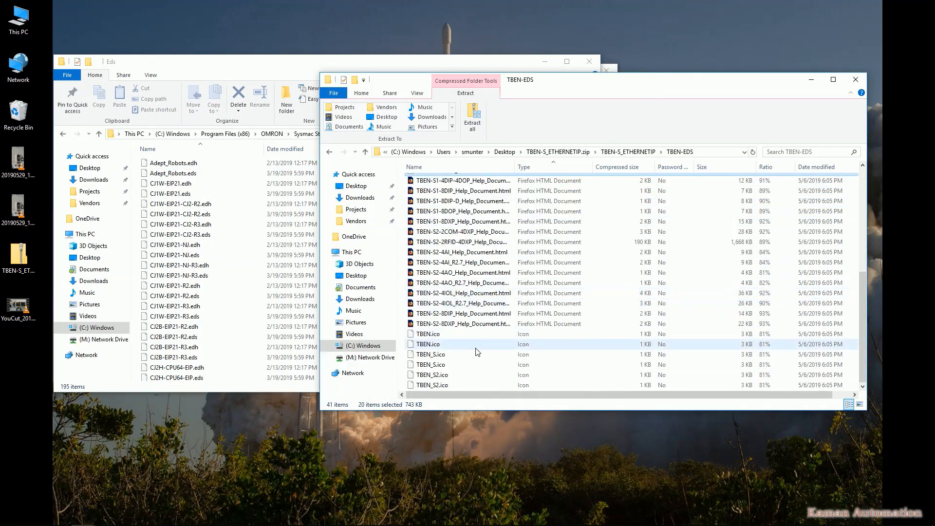
pyautogui.scroll(7, 495, 325)
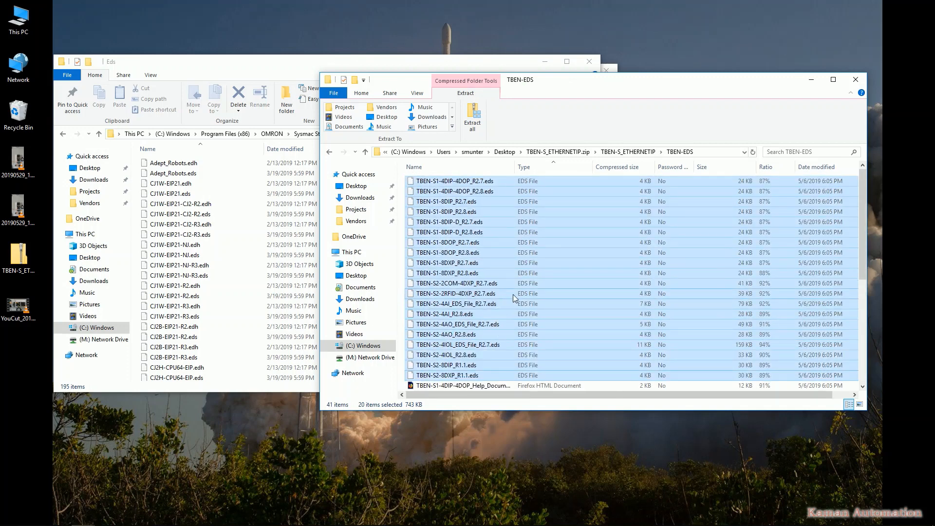
pyautogui.click(639, 211)
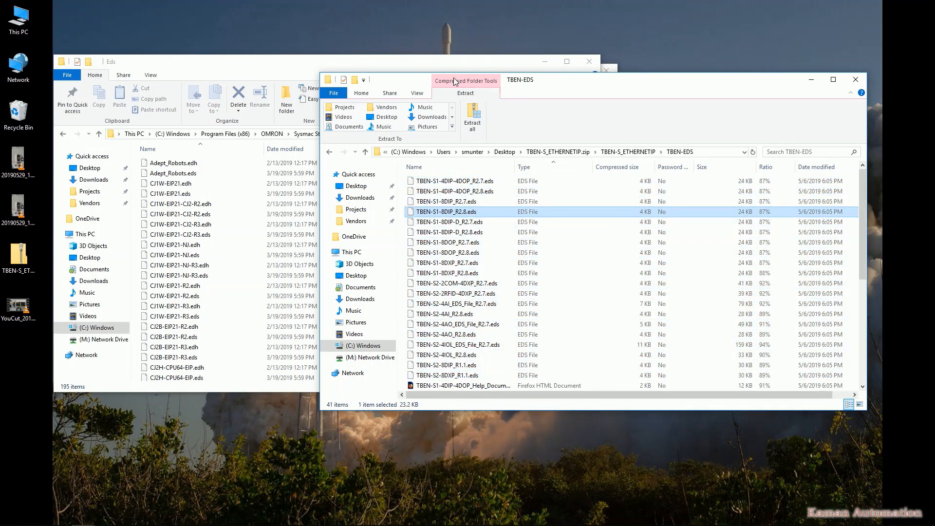
pyautogui.click(449, 62)
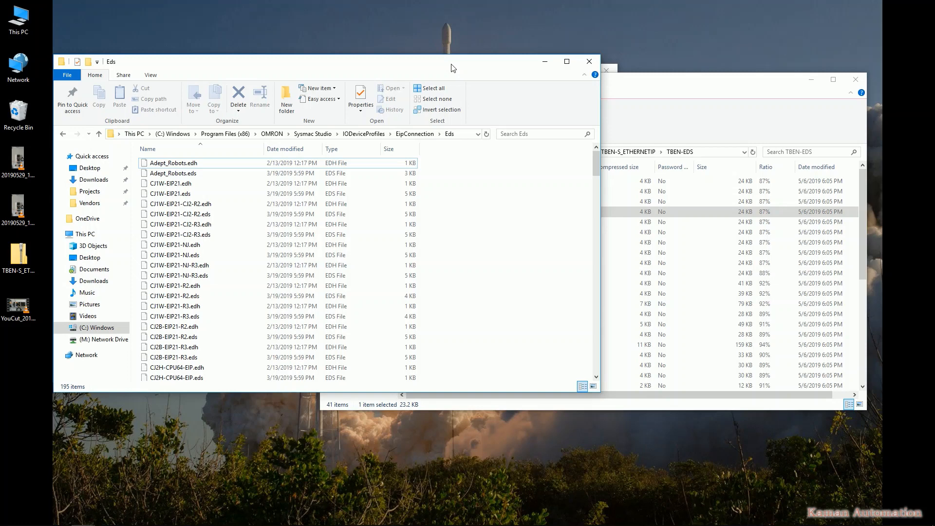
# Launch Sysmac Studio from the Start menu and maximize its window
pyautogui.press('super')
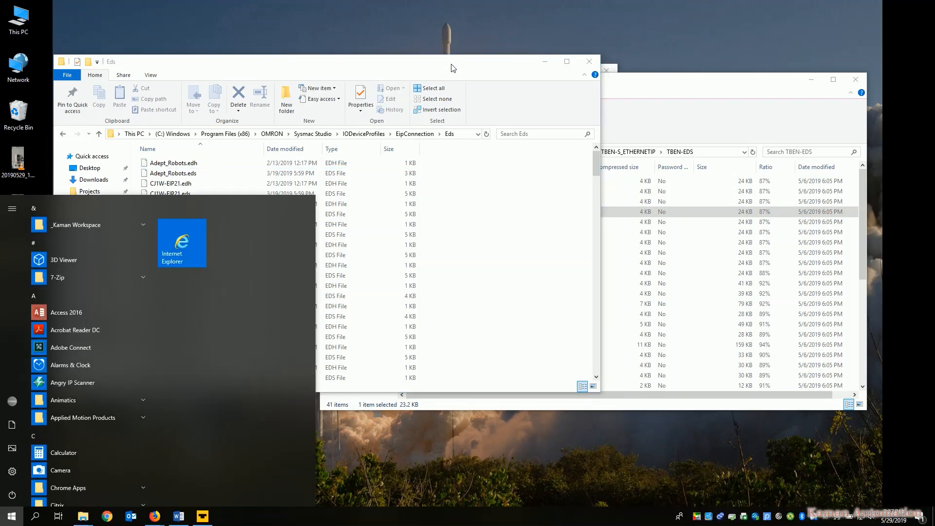
pyautogui.write('sysmac')
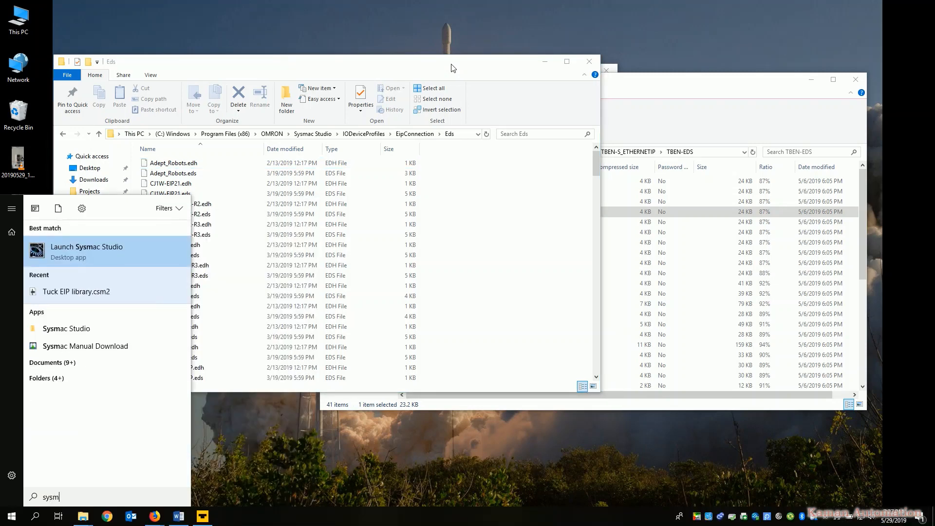
pyautogui.press('Escape')
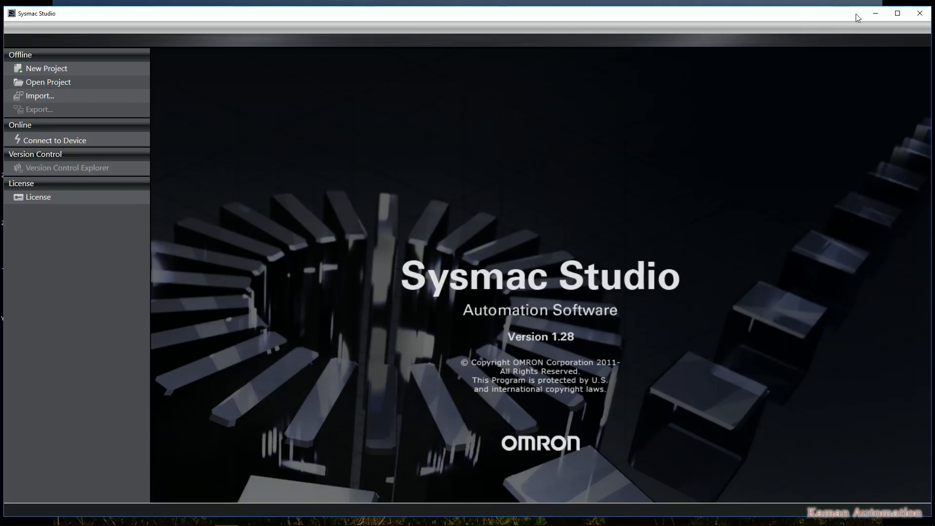
pyautogui.click(897, 13)
# Start a new project named Turck IO test
pyautogui.click(61, 58)
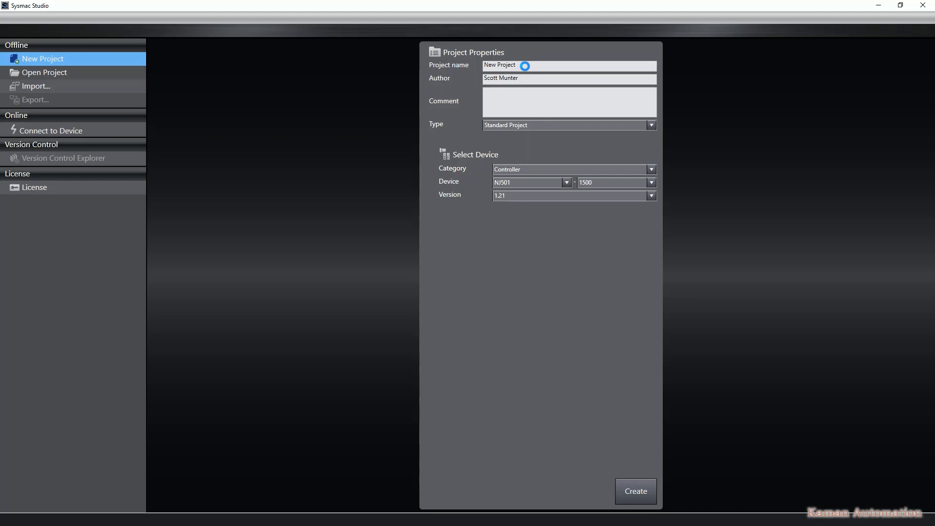
pyautogui.write('Turck')
pyautogui.moveTo(548, 67); pyautogui.dragTo(503, 63)
pyautogui.write('IO test')
# Select an NX102-1200 controller and its version, then create the project
pyautogui.click(524, 184)
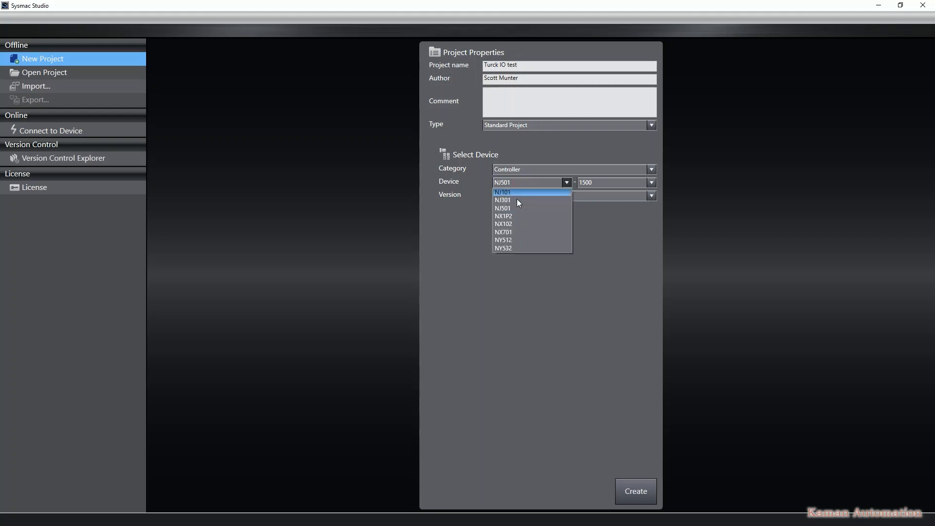
pyautogui.click(519, 223)
pyautogui.click(590, 183)
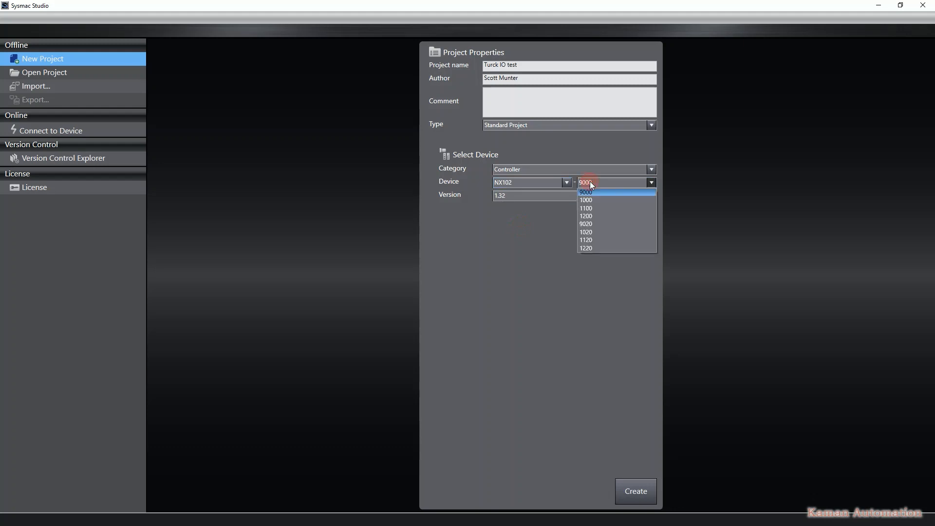
pyautogui.click(600, 216)
pyautogui.click(530, 196)
pyautogui.click(522, 212)
pyautogui.click(632, 496)
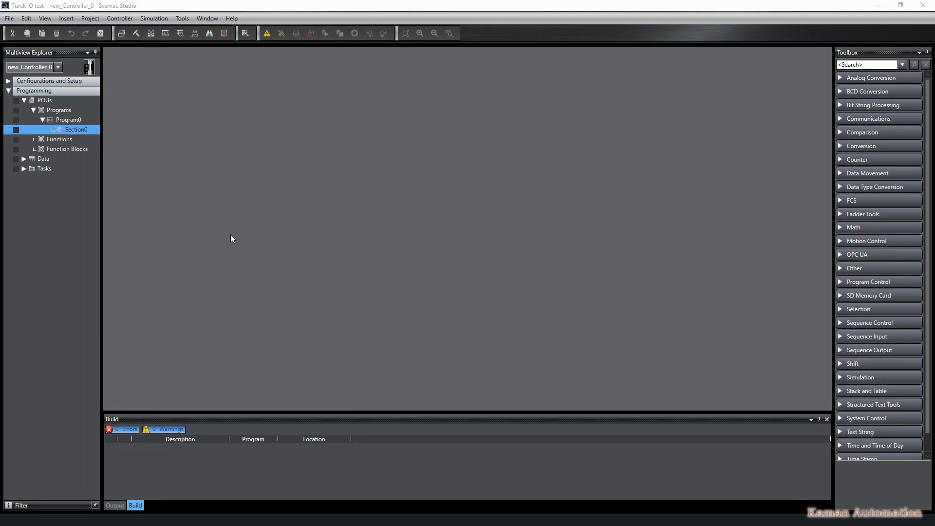
# Open the controller's Built-in EtherNet/IP port settings and set Port 1's IP address to 192.168.0.250
pyautogui.click(9, 81)
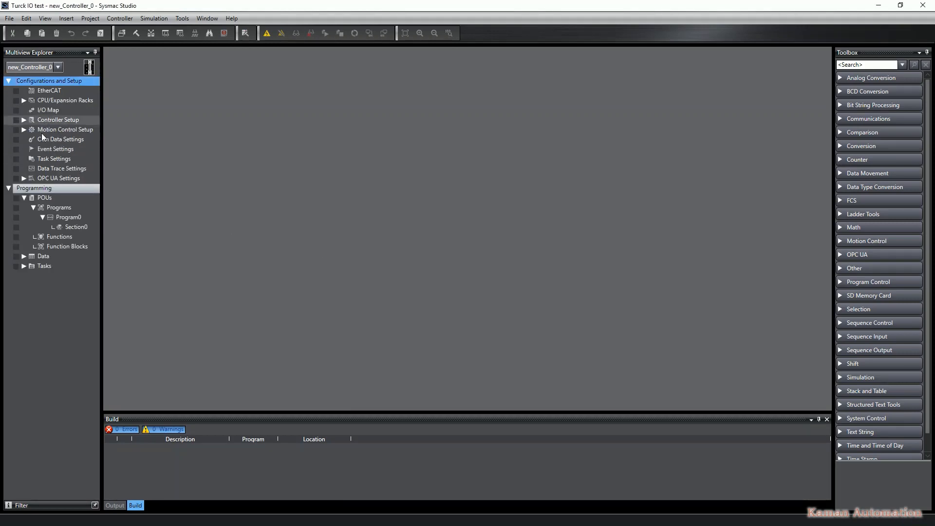
pyautogui.click(23, 130)
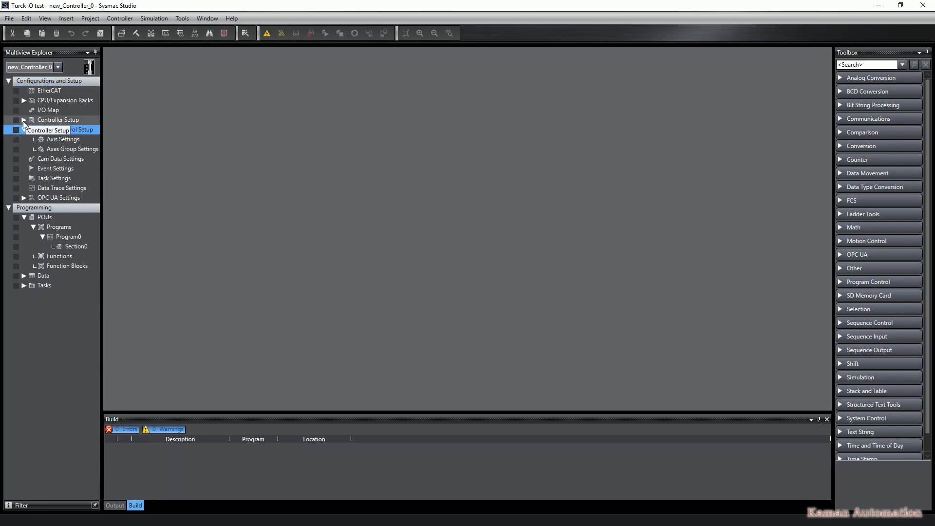
pyautogui.click(23, 121)
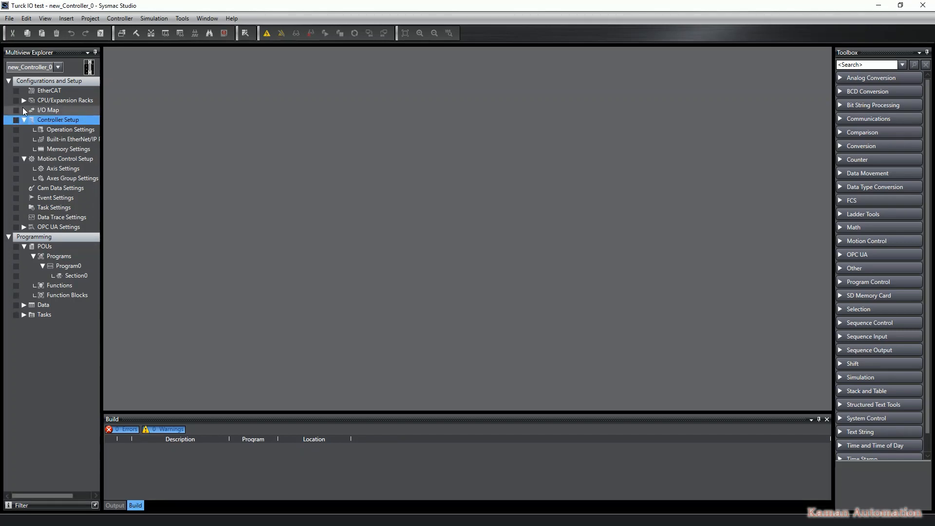
pyautogui.click(61, 140)
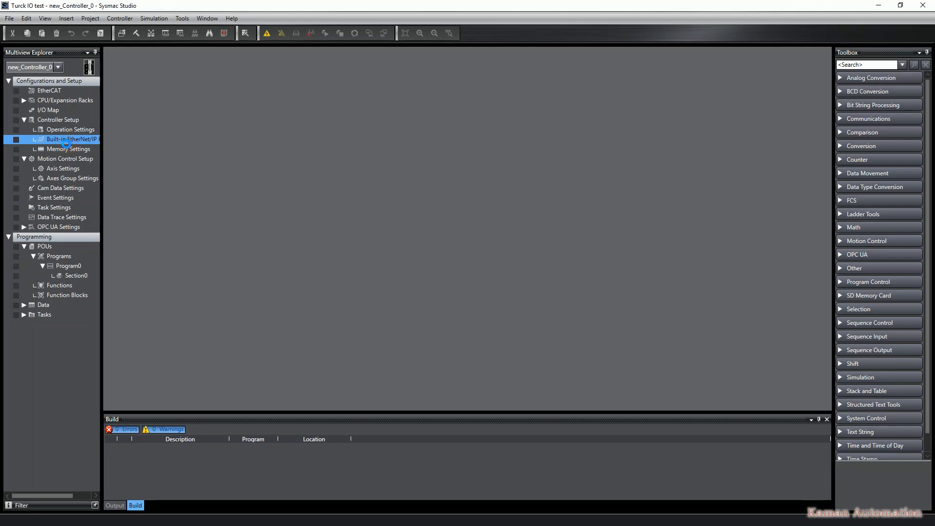
pyautogui.doubleClick(66, 141)
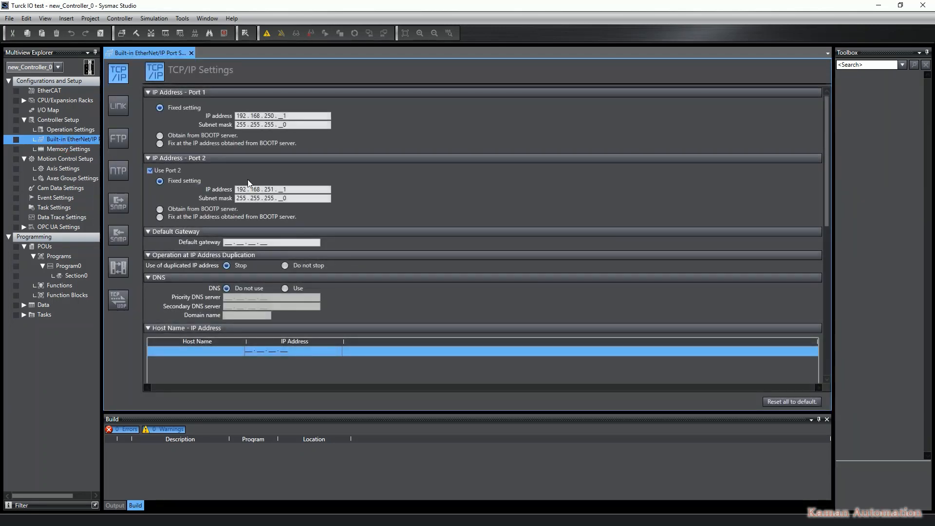
pyautogui.doubleClick(268, 116)
pyautogui.write('0')
pyautogui.doubleClick(296, 116)
pyautogui.press('BackSpace')
pyautogui.write('250')
pyautogui.press('Tab')
# Open Global Variables and create a variable Turck_EIP_In of type ARRAY[0..103] OF WORD
pyautogui.click(24, 305)
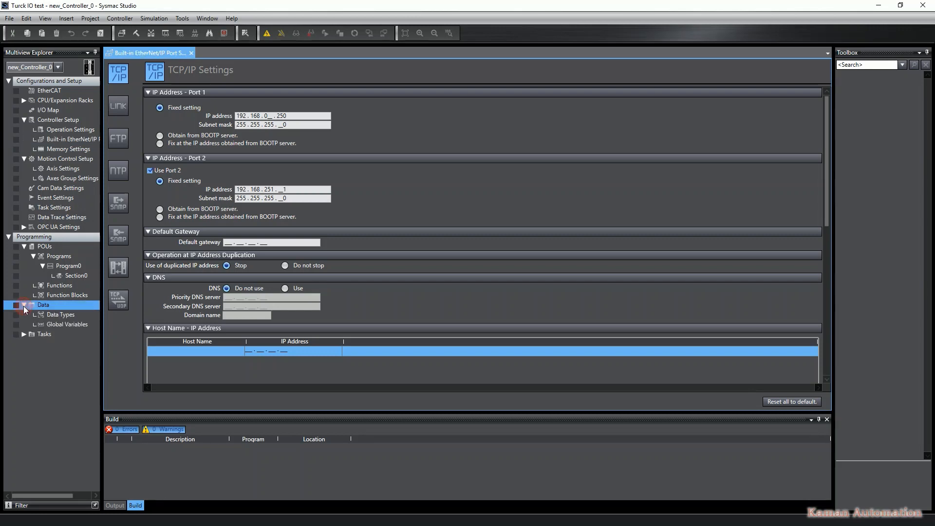
pyautogui.doubleClick(60, 325)
pyautogui.rightClick(184, 117)
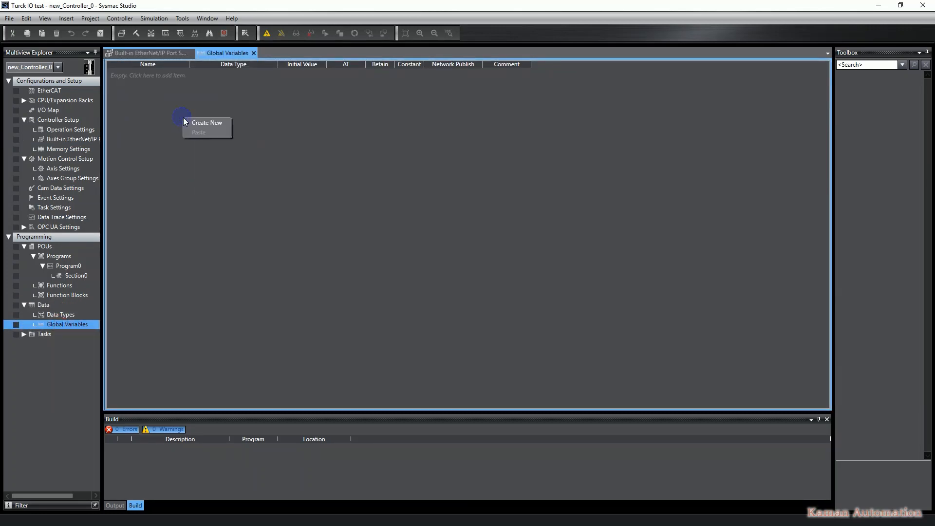
pyautogui.click(195, 124)
pyautogui.rightClick(192, 114)
pyautogui.click(166, 74)
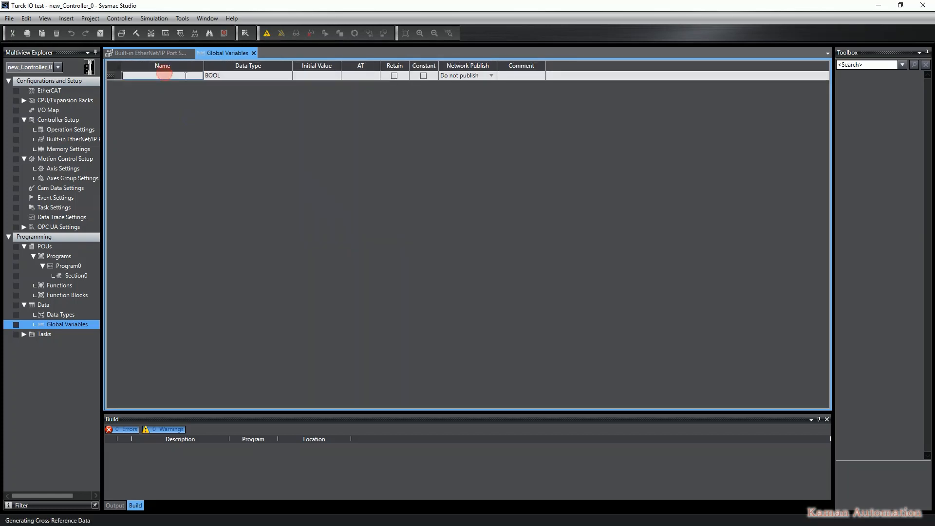
pyautogui.write('Turck')
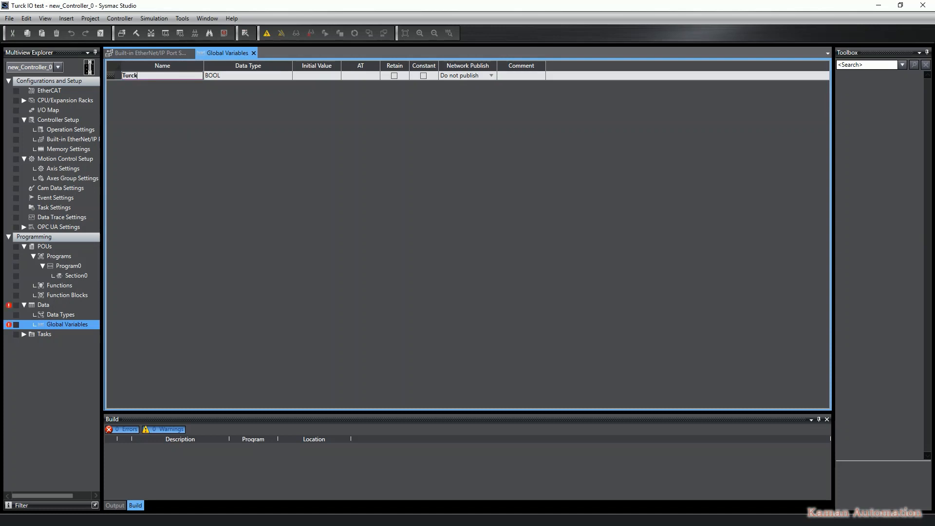
pyautogui.write('_EIP_In')
pyautogui.press('Tab')
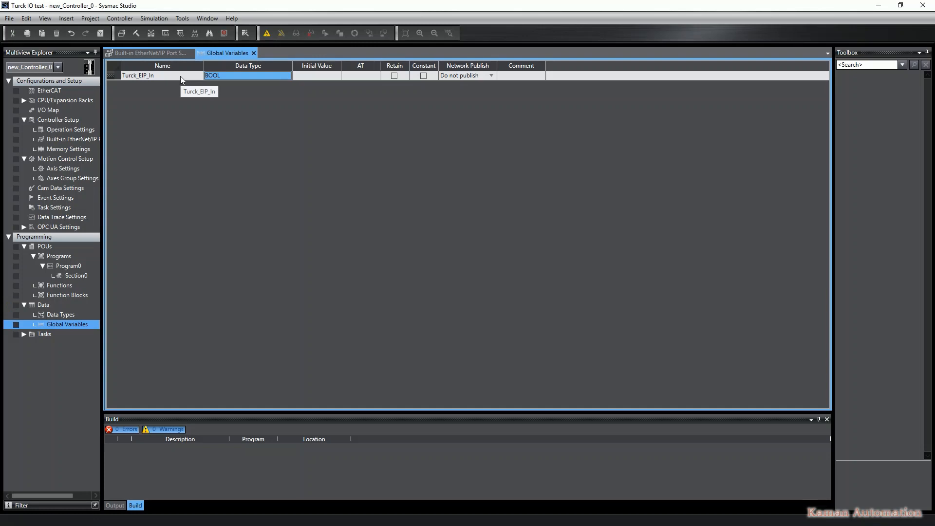
pyautogui.write('Wor')
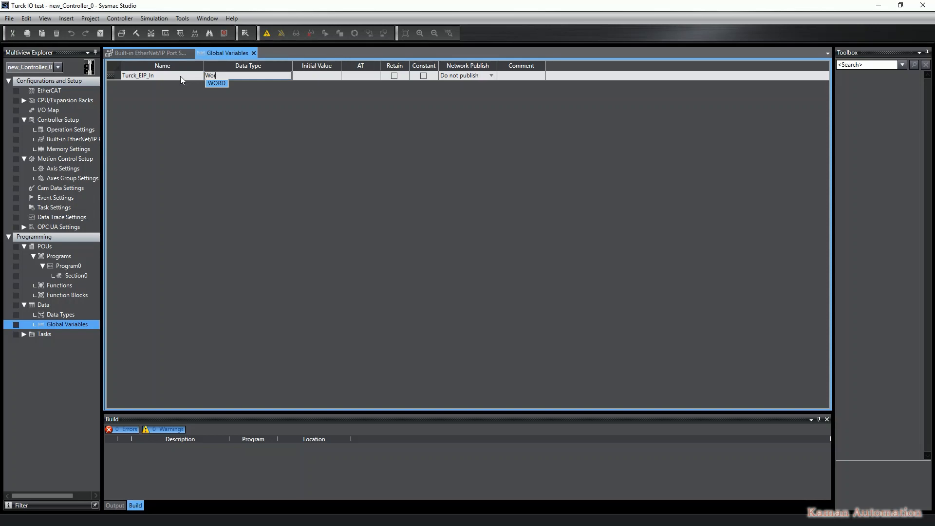
pyautogui.press('Return')
pyautogui.write('[104]')
pyautogui.press('Return')
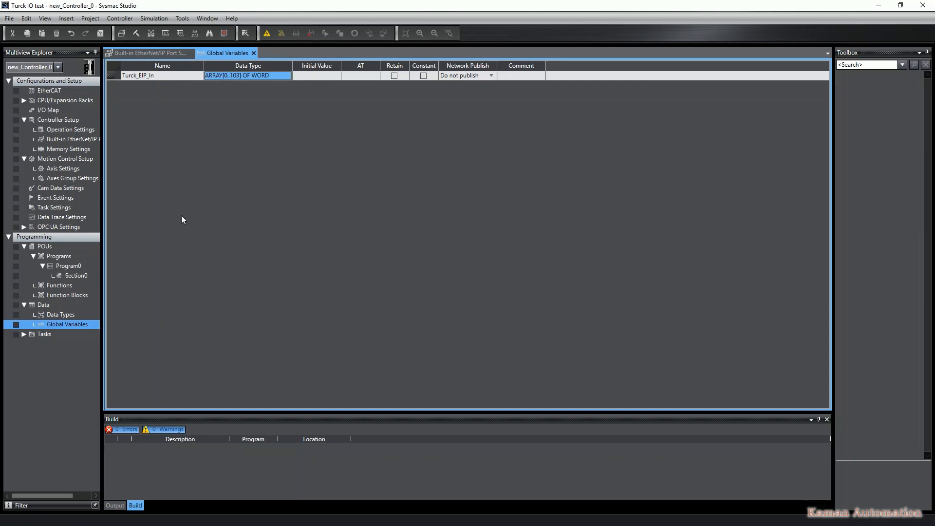
# Examine the module web page's EtherNet/IP memory map for the input and output assembly instances and sizes
pyautogui.hotkey('alt', 'Tab')
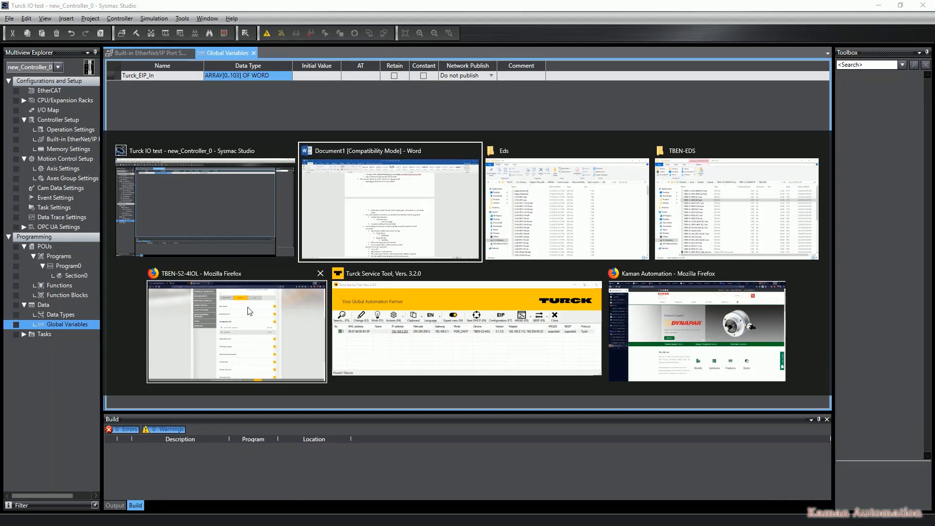
pyautogui.click(246, 312)
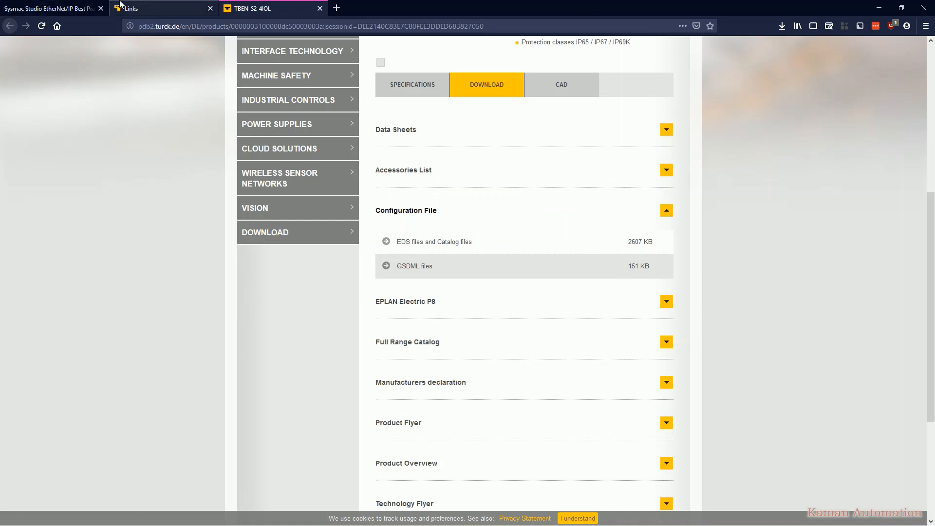
pyautogui.click(85, 5)
pyautogui.click(130, 5)
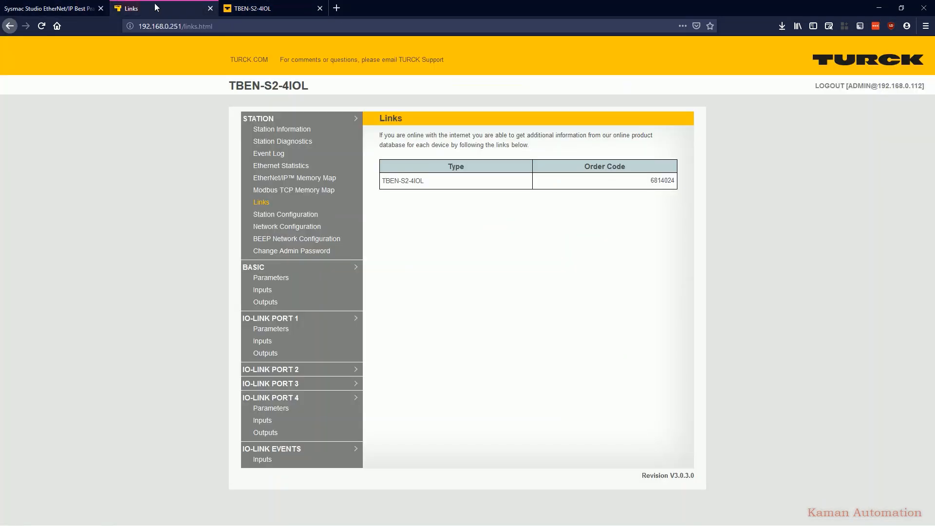
pyautogui.click(281, 181)
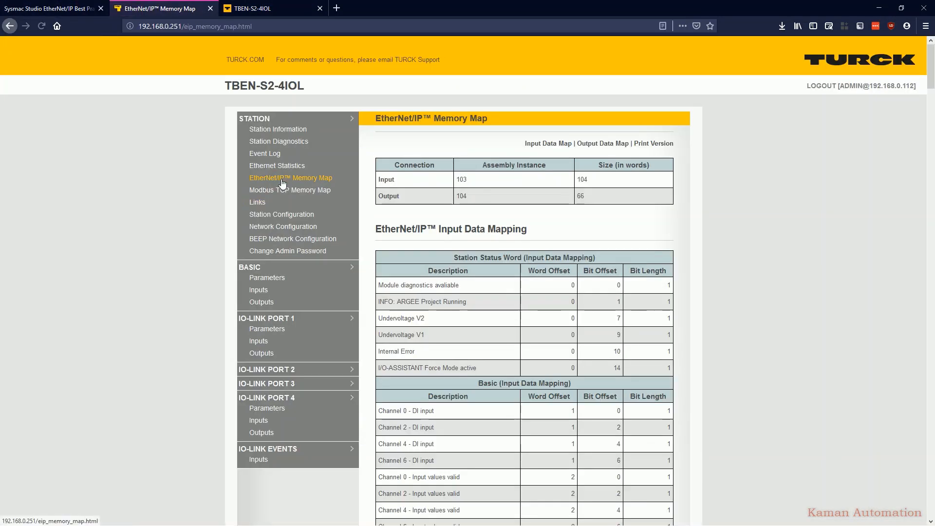
pyautogui.doubleClick(381, 180)
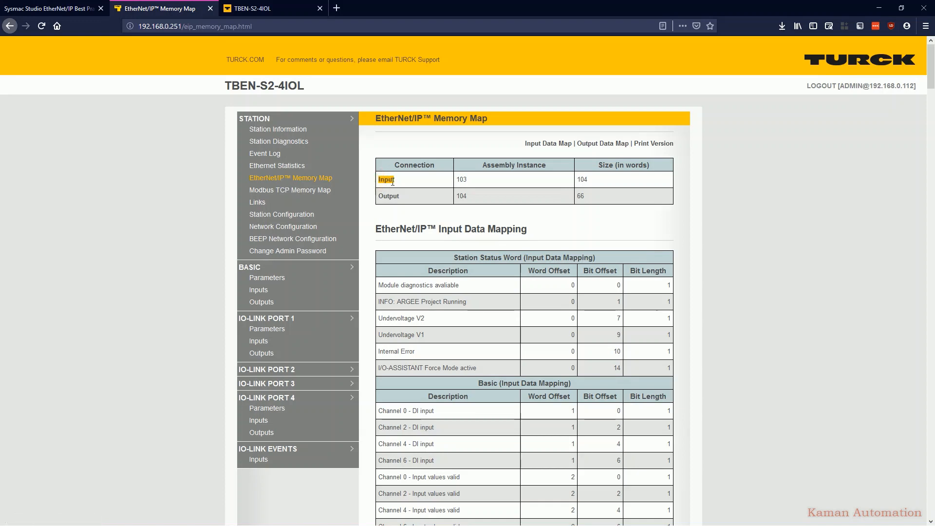
pyautogui.click(461, 180)
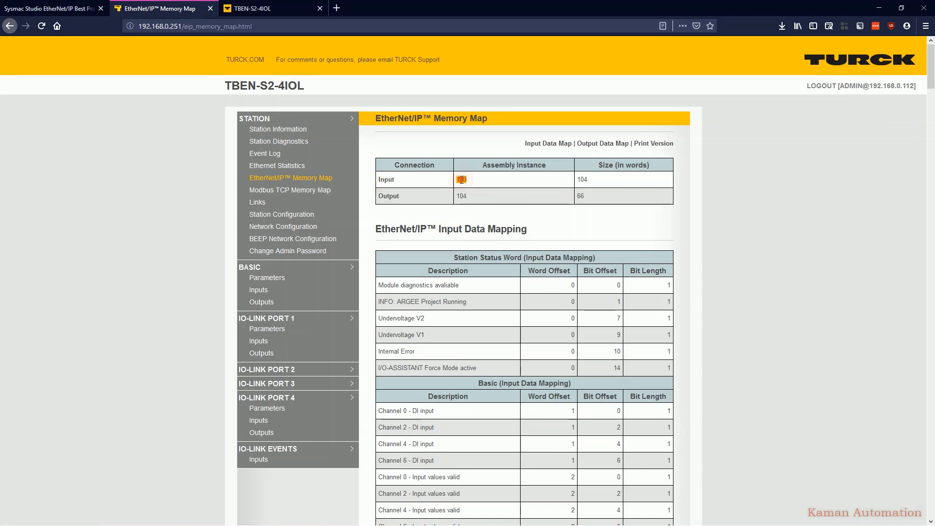
pyautogui.click(580, 181)
pyautogui.doubleClick(580, 180)
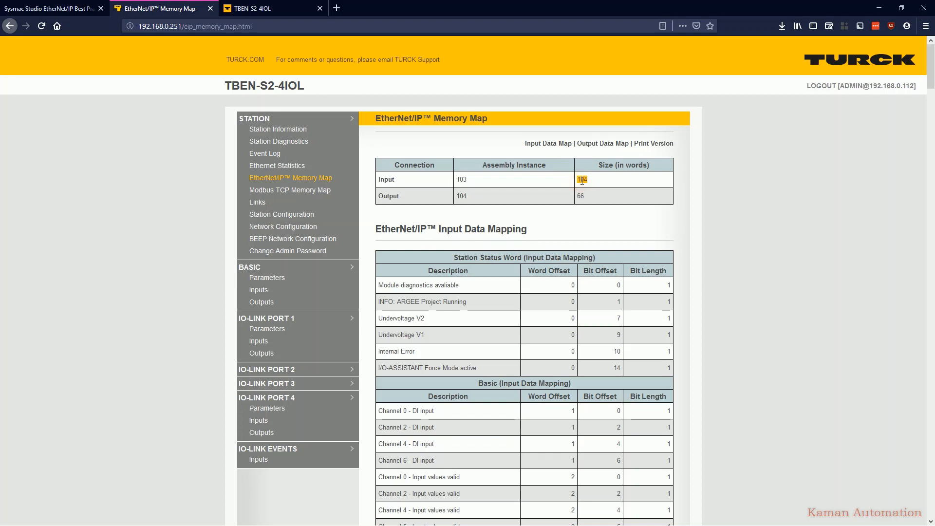
pyautogui.doubleClick(390, 195)
pyautogui.click(460, 197)
pyautogui.doubleClick(460, 197)
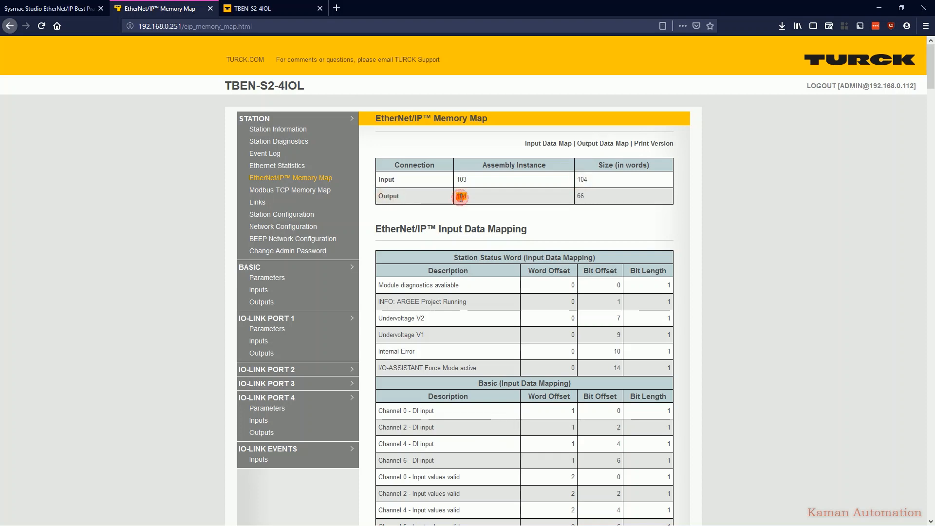
pyautogui.doubleClick(580, 196)
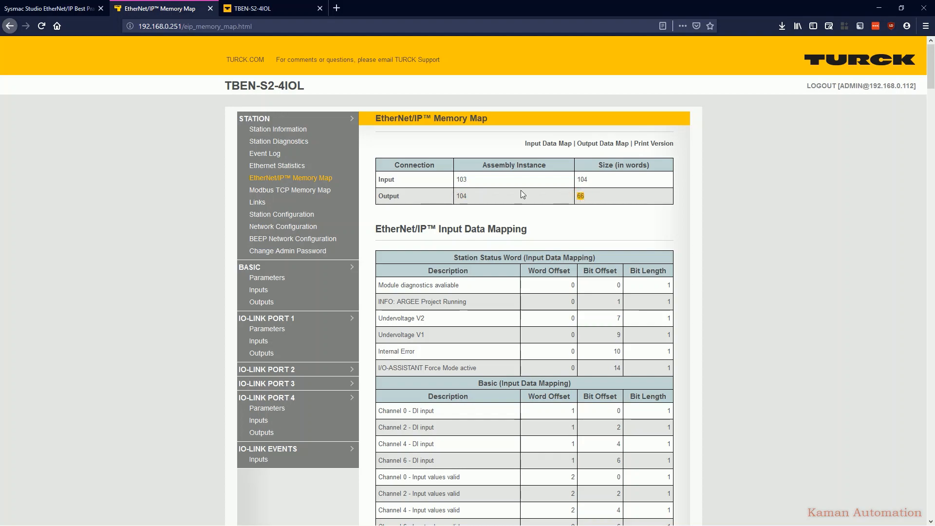
# Duplicate the variable as Turck_EIP_Out and set its data type to ARRAY[0..65] OF WORD
pyautogui.hotkey('alt', 'Tab')
pyautogui.click(165, 78)
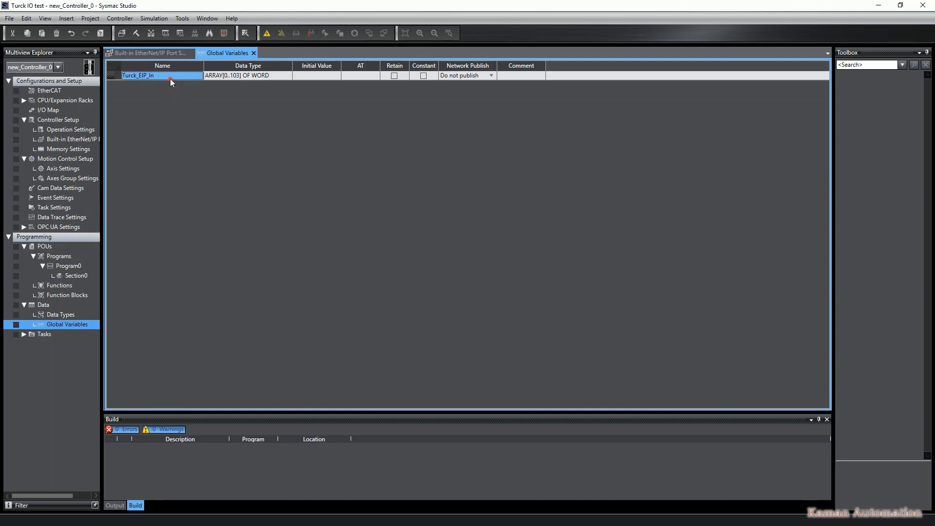
pyautogui.rightClick(171, 79)
pyautogui.click(168, 94)
pyautogui.click(163, 85)
pyautogui.write('Turck_EIP_In1')
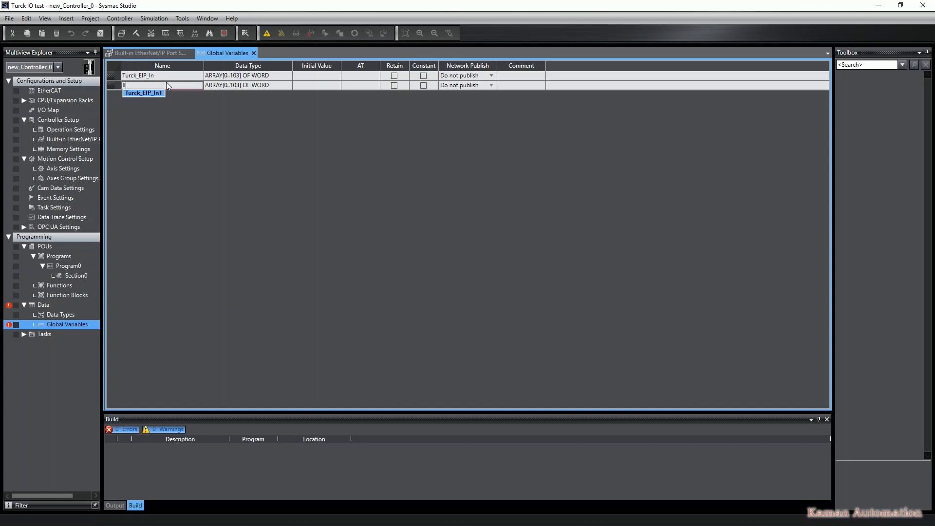
pyautogui.press('BackSpace')
pyautogui.press('BackSpace')
pyautogui.write('Out')
pyautogui.press('Tab')
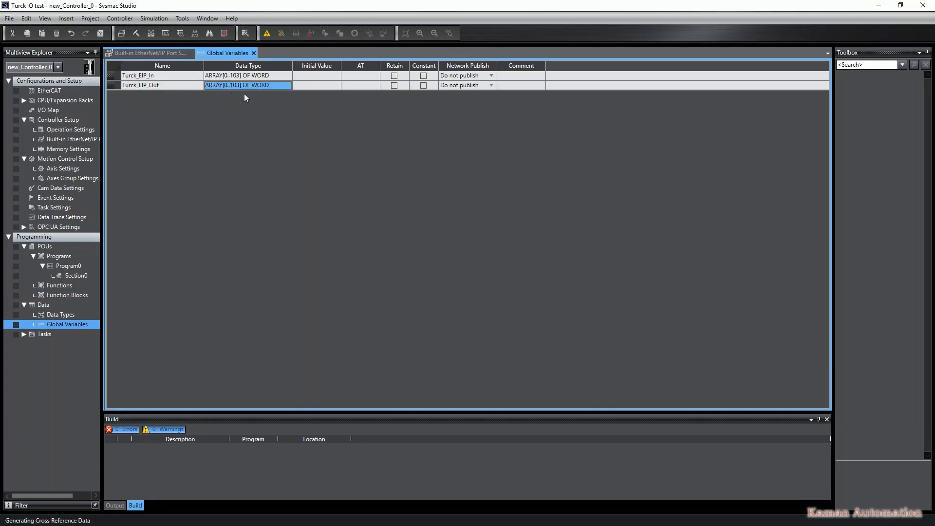
pyautogui.write('WORD')
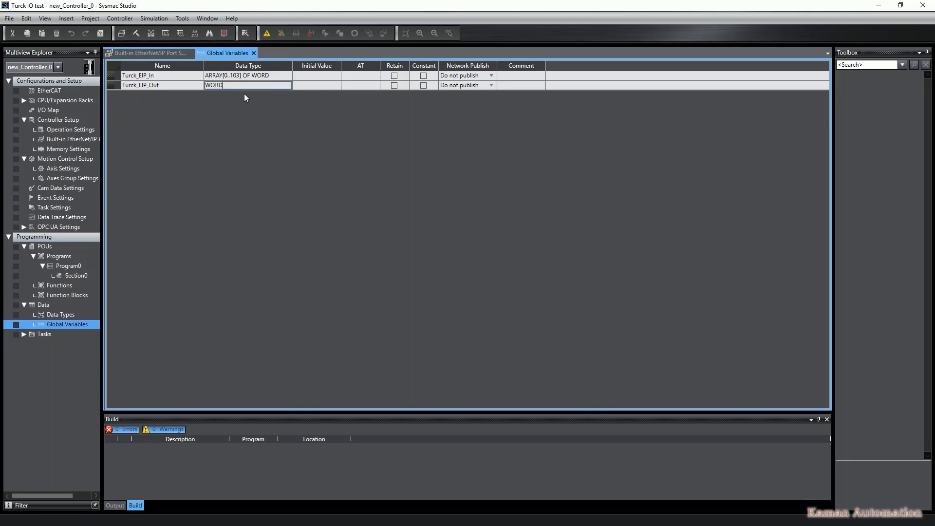
pyautogui.write('[66]')
pyautogui.press('Return')
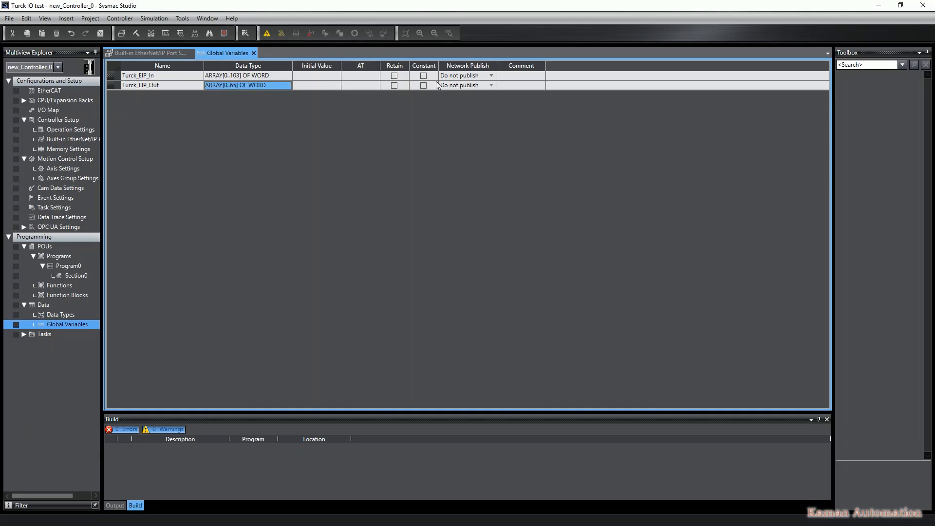
# Set Network Publish to Input for Turck_EIP_In and to Output for Turck_EIP_Out
pyautogui.click(455, 76)
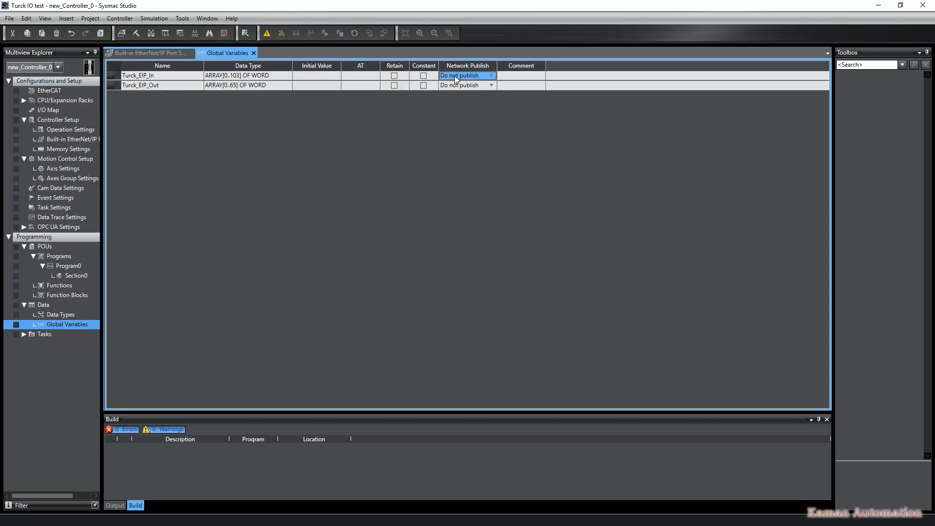
pyautogui.click(489, 76)
pyautogui.click(457, 102)
pyautogui.click(479, 85)
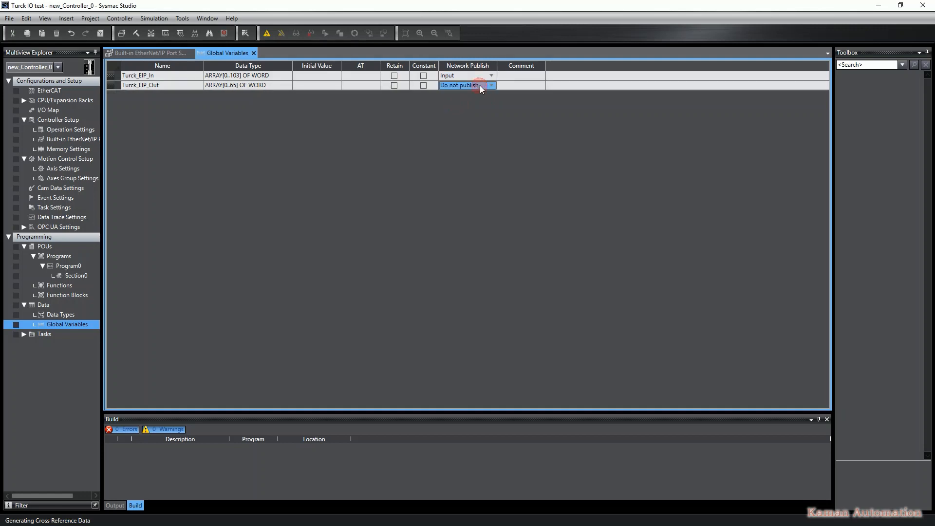
pyautogui.click(487, 86)
pyautogui.click(465, 118)
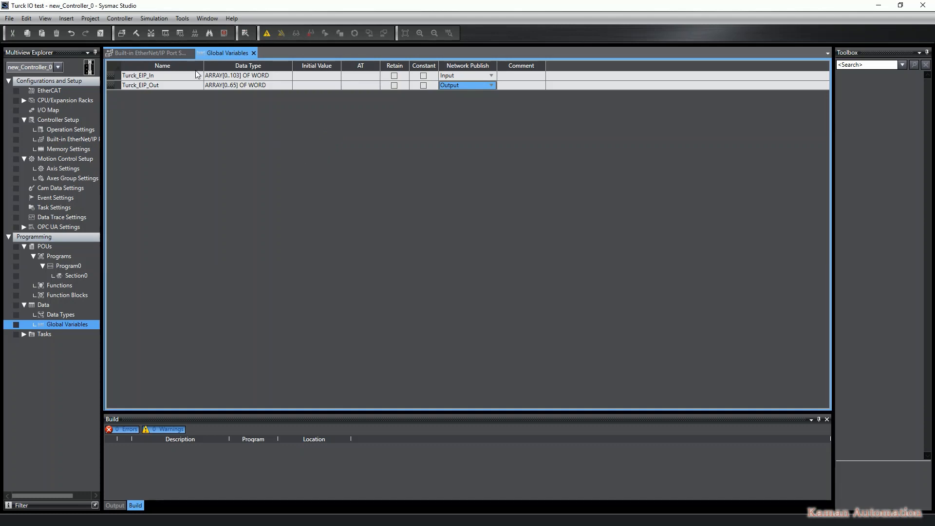
# Open the EtherNet/IP connection settings and edit the connection settings of Port 1 at 192.168.0.250
pyautogui.click(182, 19)
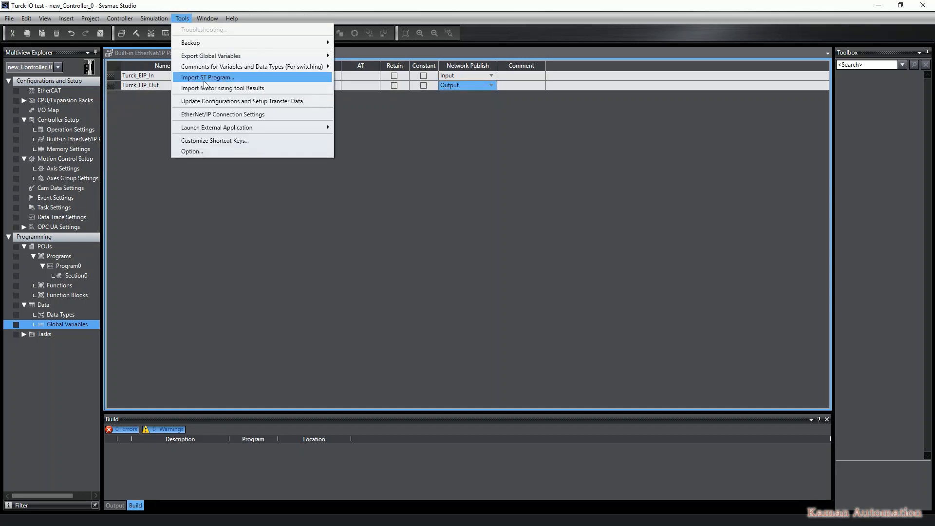
pyautogui.click(212, 115)
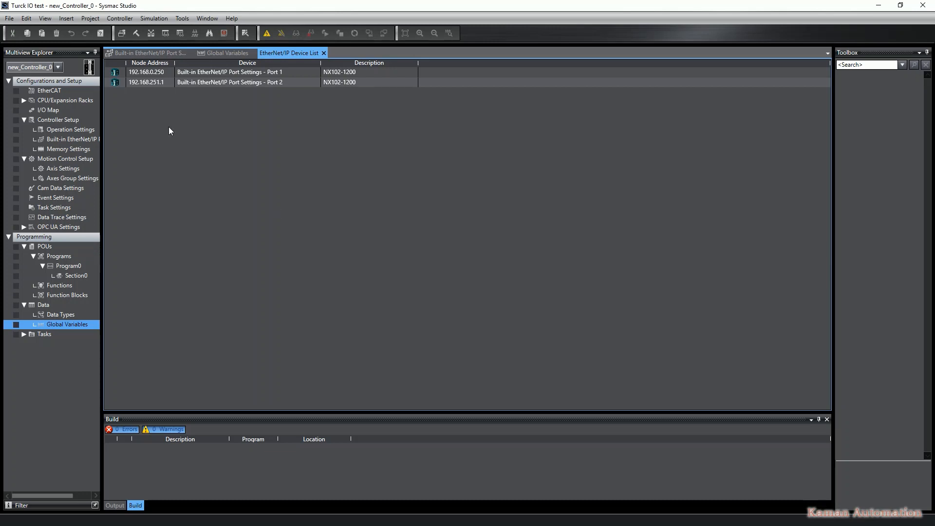
pyautogui.click(149, 71)
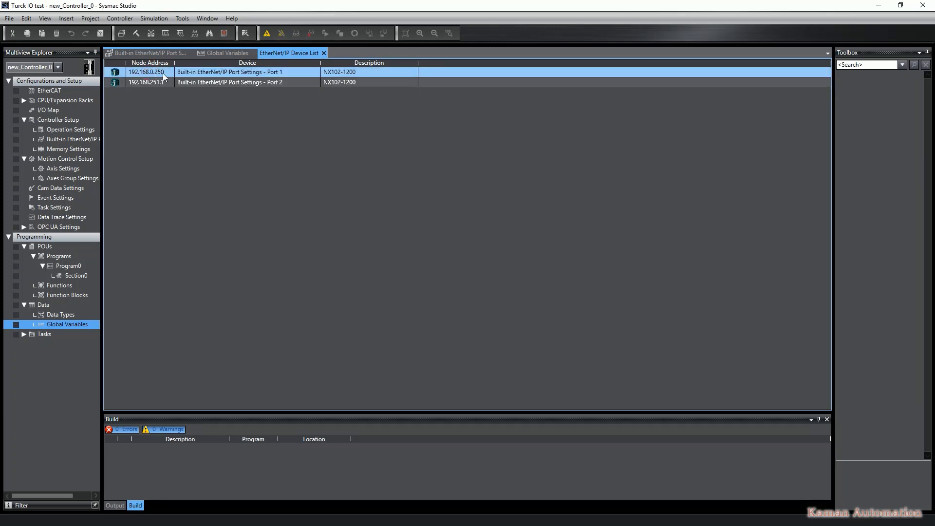
pyautogui.rightClick(158, 73)
pyautogui.click(172, 80)
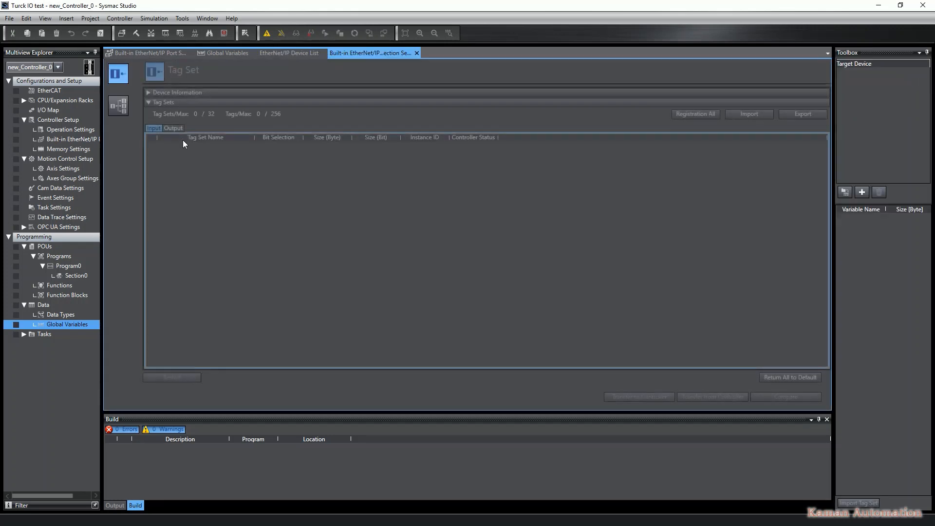
# Register all tag sets for the published input and output variables, then review the output tag sets
pyautogui.rightClick(256, 176)
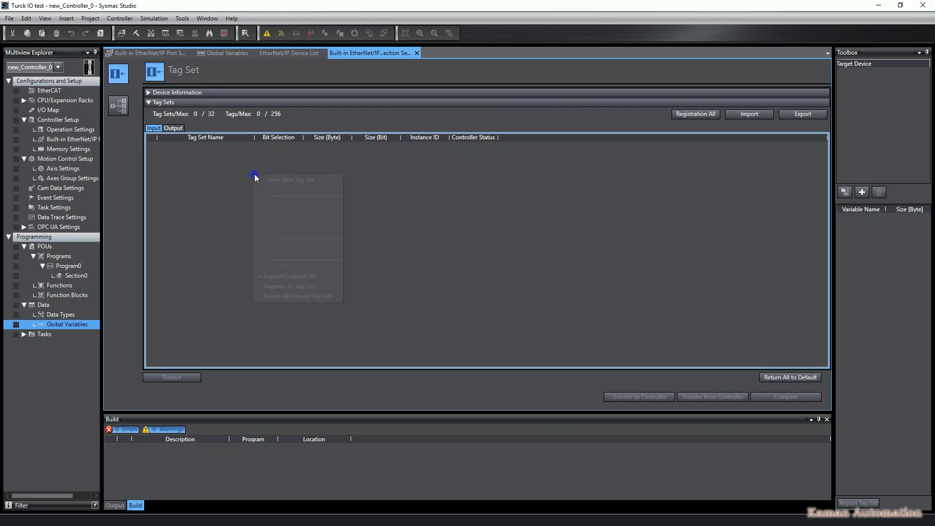
pyautogui.click(279, 286)
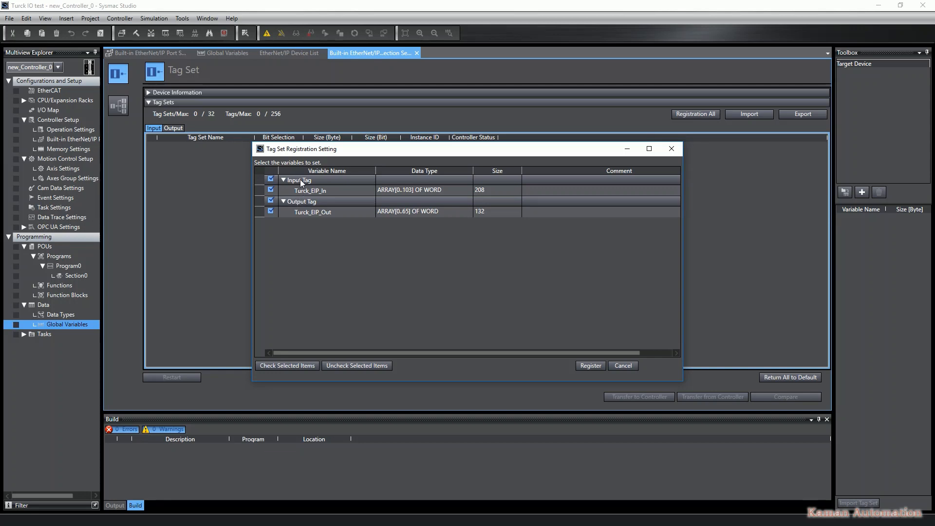
pyautogui.click(587, 368)
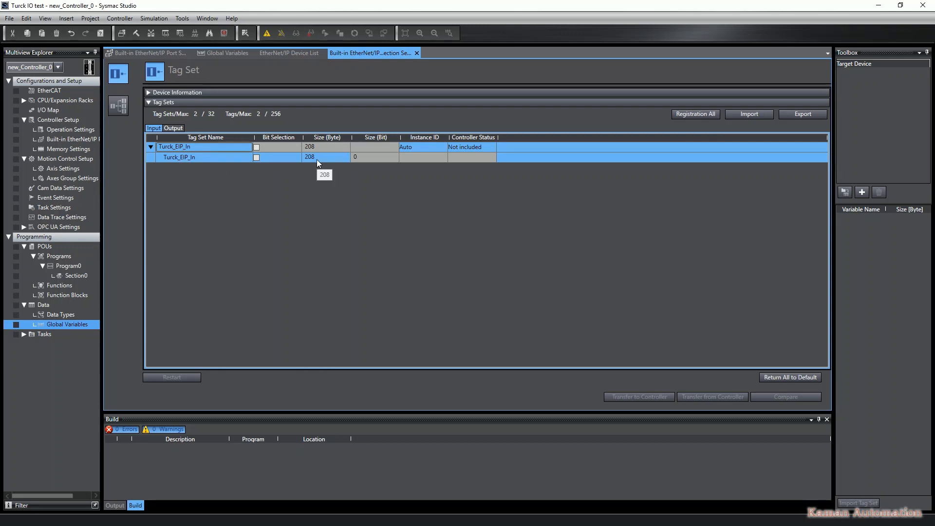
pyautogui.click(177, 129)
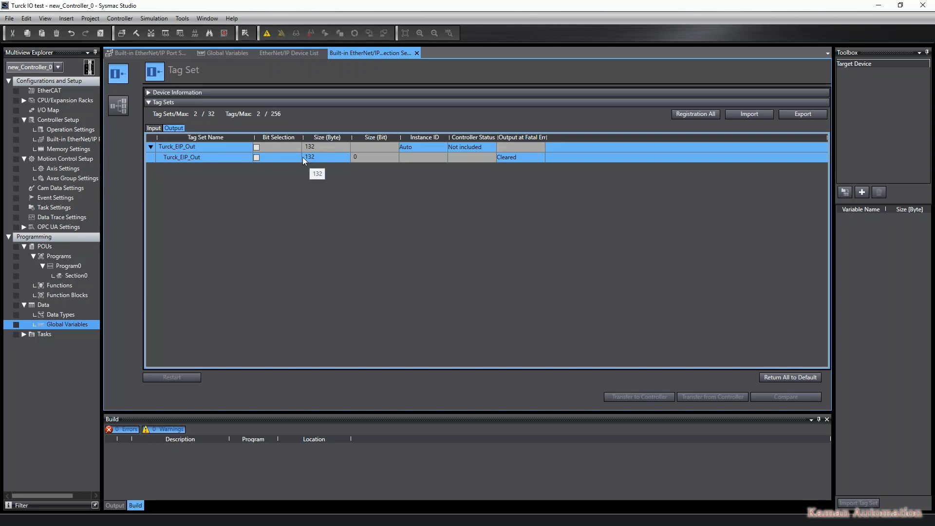
# Open the Connection view and add a new target device with node address 192.168.0.251
pyautogui.click(118, 107)
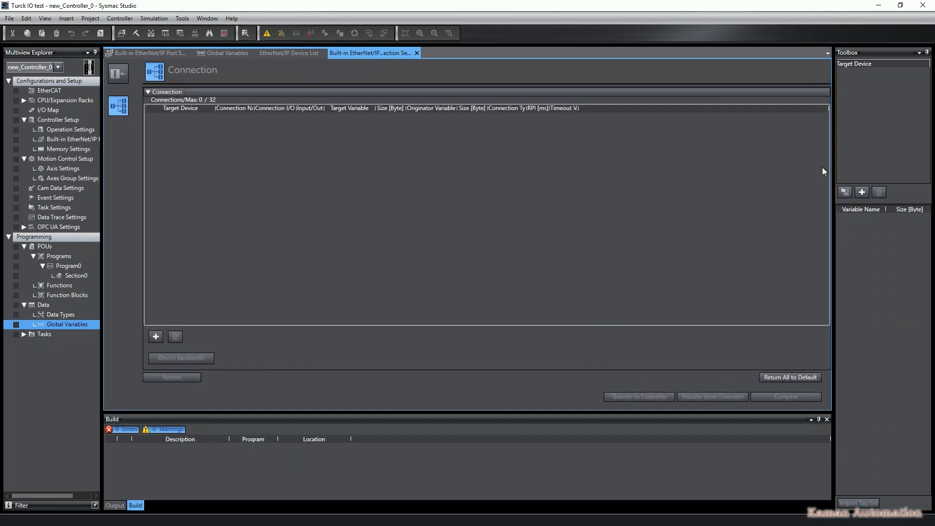
pyautogui.moveTo(832, 166); pyautogui.dragTo(810, 167)
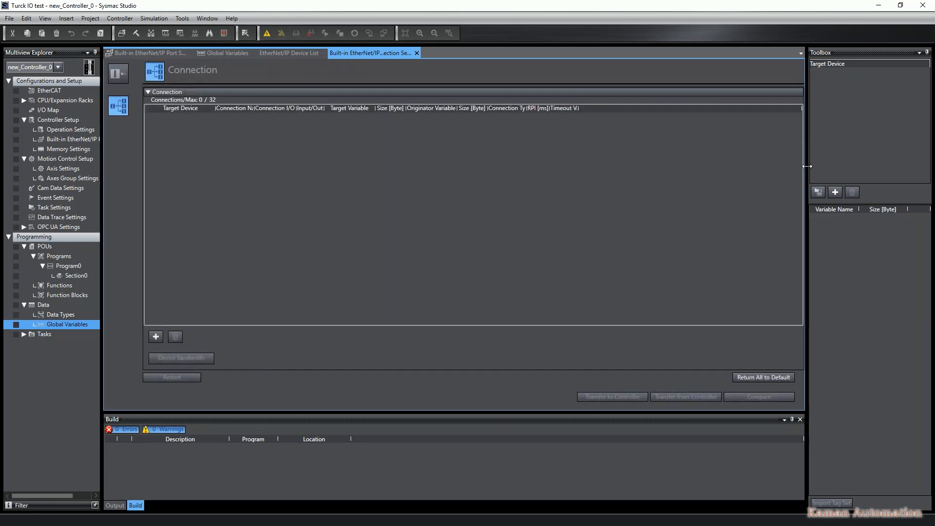
pyautogui.click(835, 192)
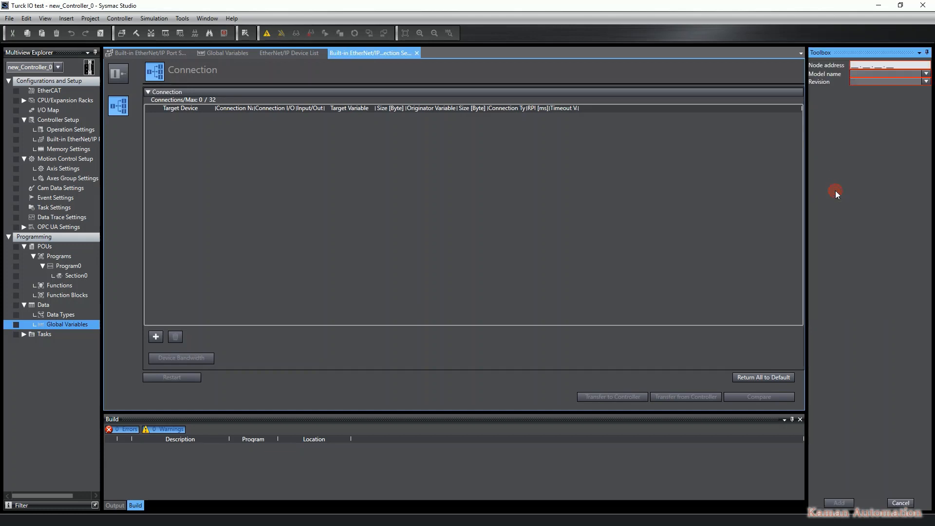
pyautogui.click(854, 66)
pyautogui.write('192 . 168 . 0_ . ')
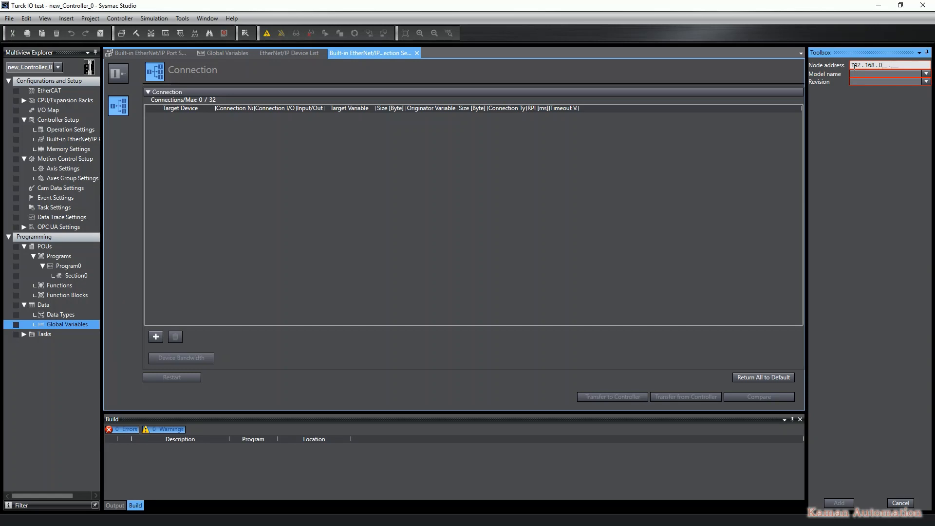
pyautogui.write('251')
# Choose model TBEN-S2-4IOL, revision 2, for the target device and add it
pyautogui.click(875, 74)
pyautogui.scroll(-10, 877, 186)
pyautogui.scroll(-5, 877, 188)
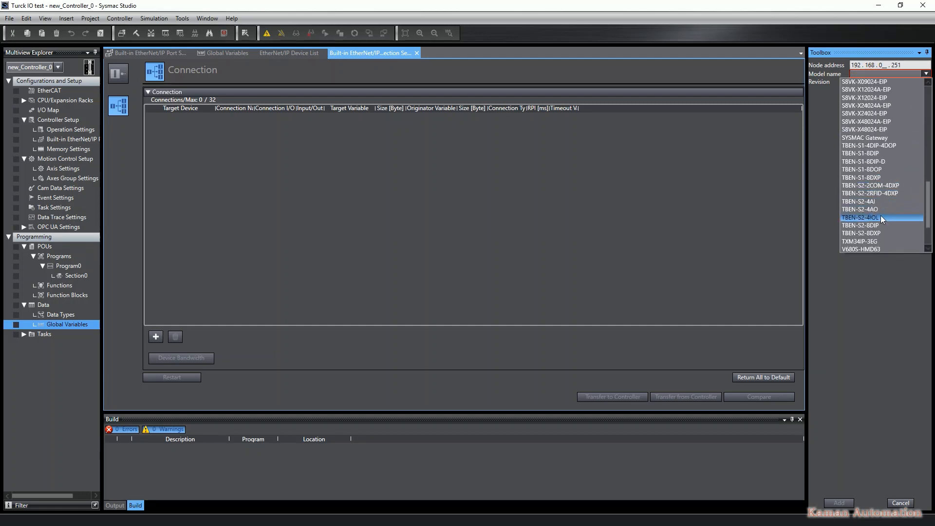
pyautogui.click(880, 217)
pyautogui.click(862, 81)
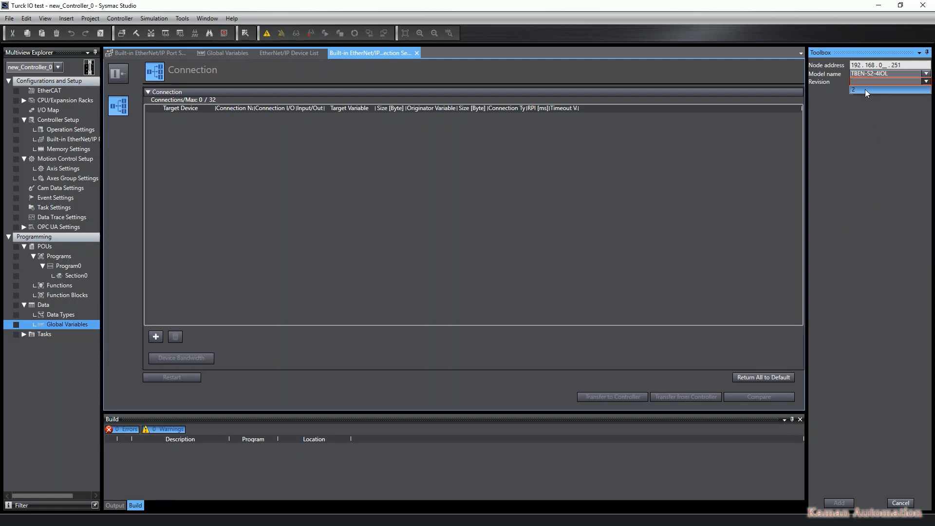
pyautogui.click(865, 89)
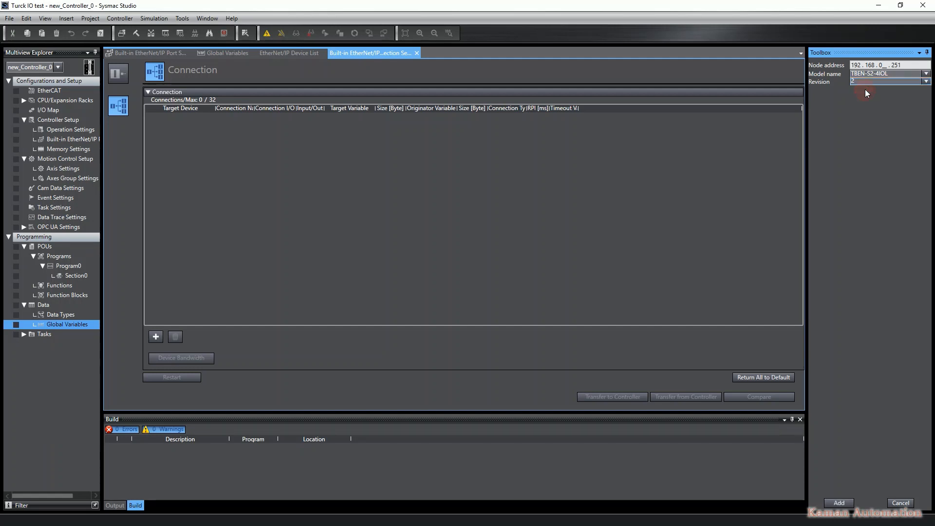
pyautogui.click(838, 502)
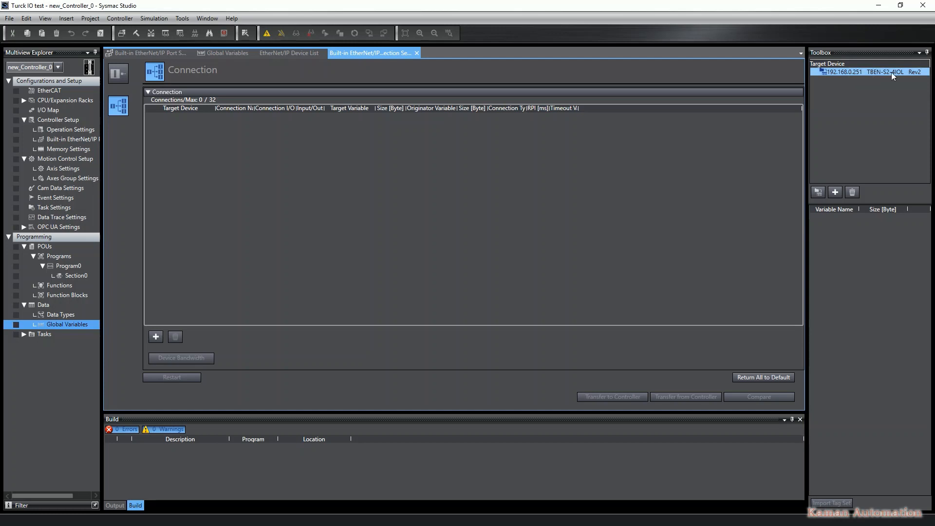
# Create a connection to the TBEN-S2-4IOL device with input target variable 101 and output target variable 104
pyautogui.moveTo(851, 72); pyautogui.dragTo(465, 153)
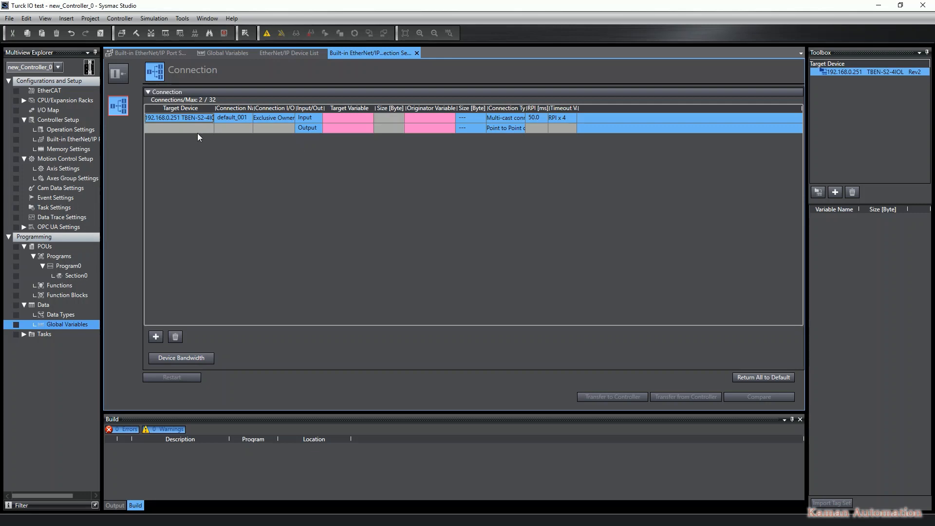
pyautogui.click(349, 117)
pyautogui.click(343, 118)
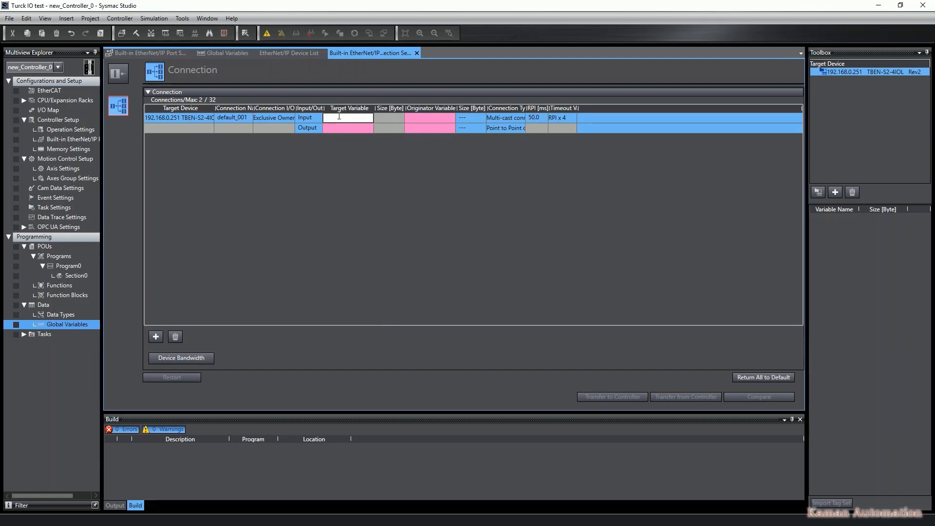
pyautogui.write('1')
pyautogui.click(333, 126)
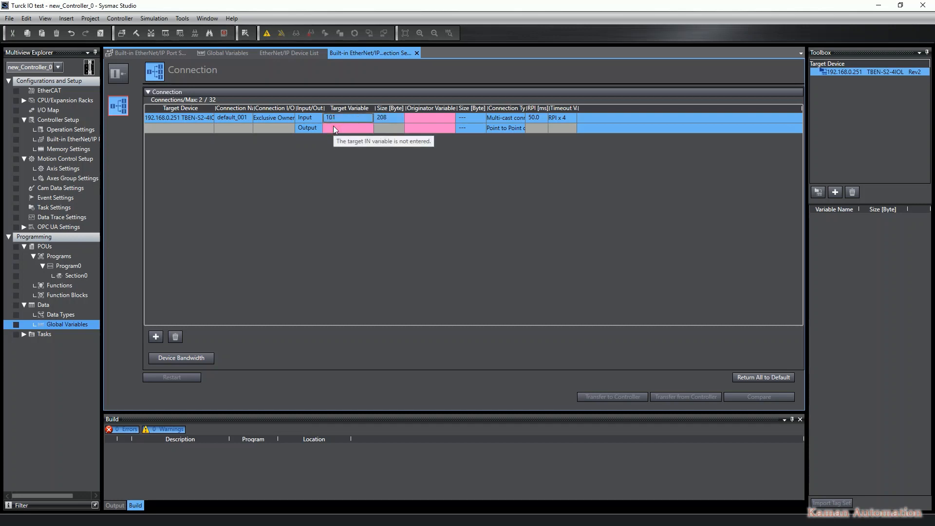
pyautogui.click(335, 127)
pyautogui.write('10')
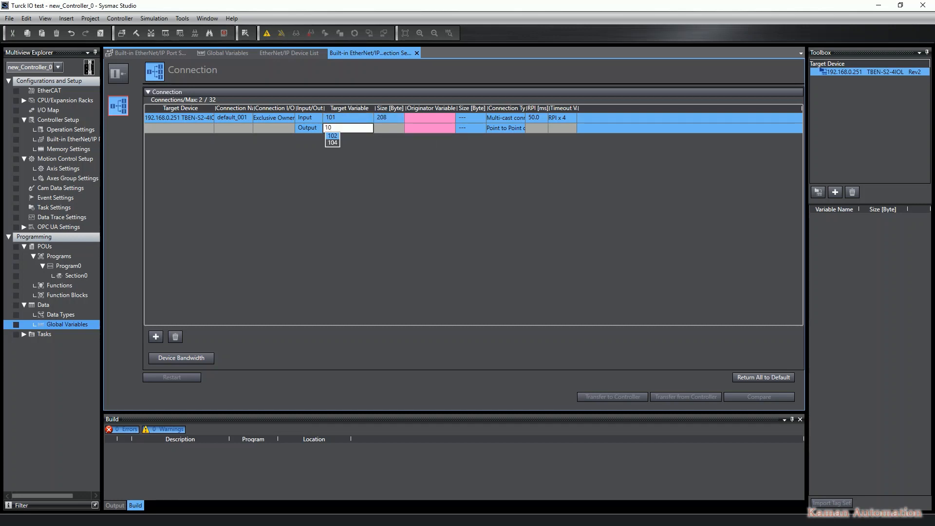
pyautogui.write('4')
pyautogui.press('Return')
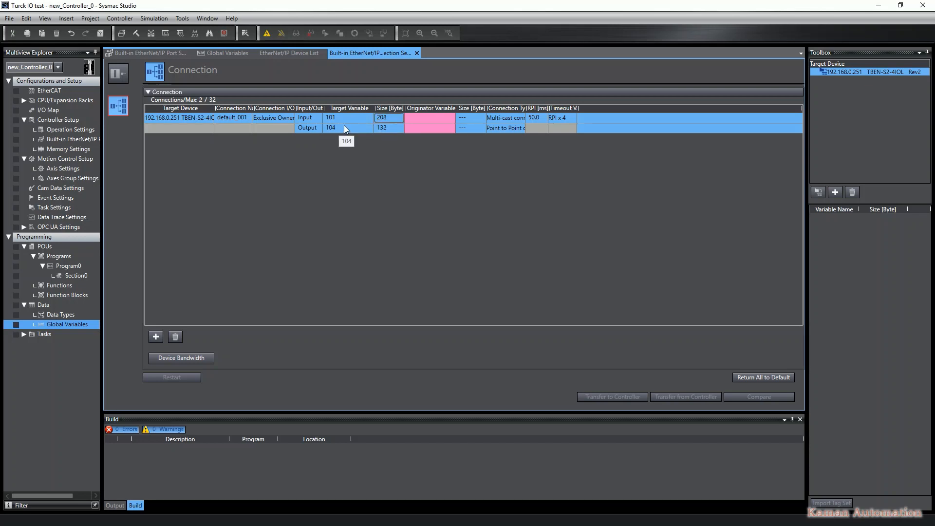
# Check the module's EtherNet/IP memory map web page, then set the input target variable to 103
pyautogui.hotkey('alt', 'Tab')
pyautogui.hotkey('alt', 'Tab')
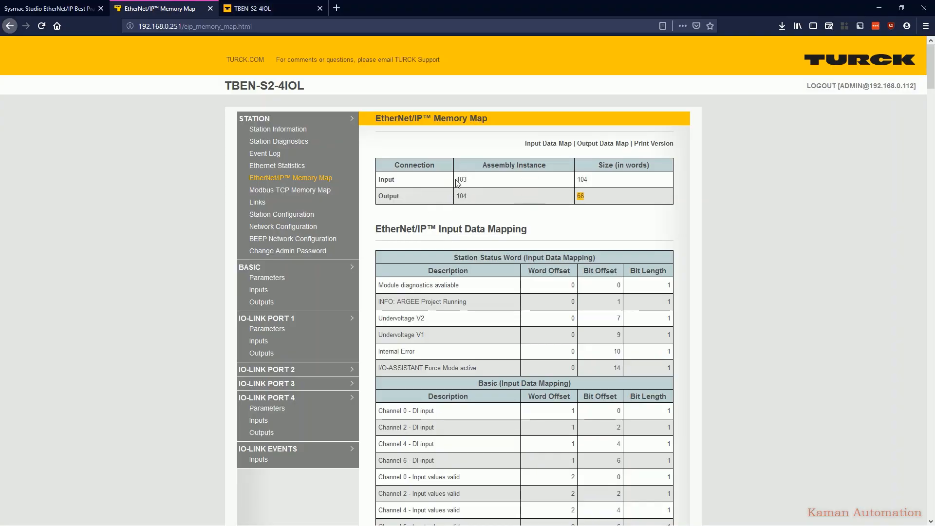
pyautogui.click(461, 180)
pyautogui.hotkey('alt', 'Tab')
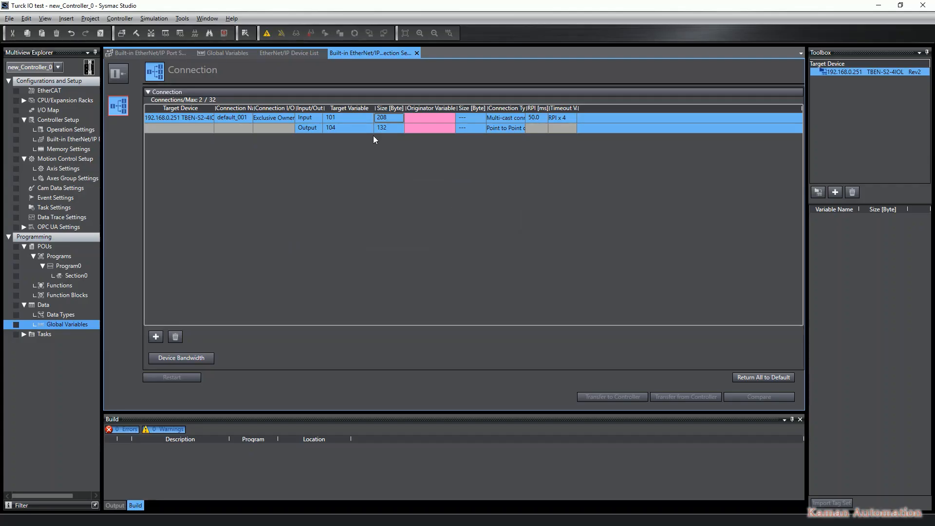
pyautogui.click(340, 119)
pyautogui.press('Tab')
# Assign Turck_EIP_In as the input originator variable and Turck_EIP_Out as the output originator variable
pyautogui.click(425, 118)
pyautogui.click(437, 118)
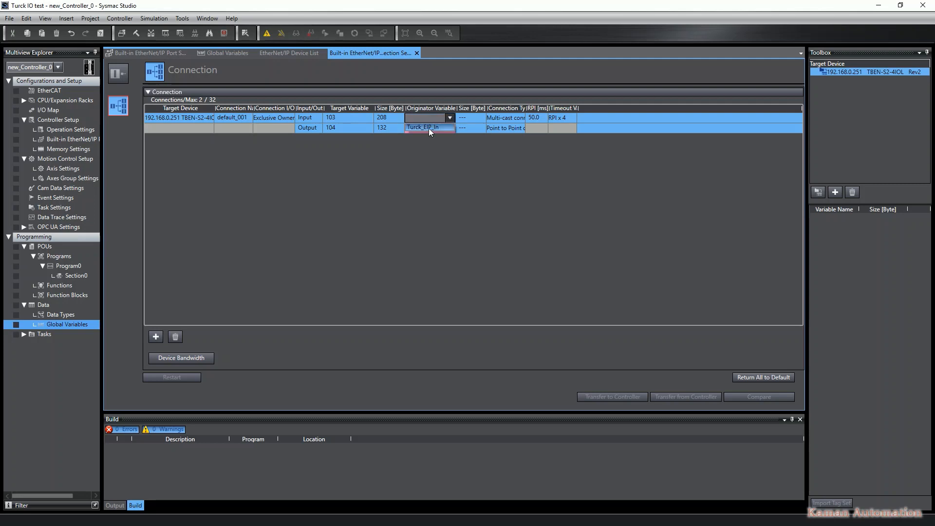
pyautogui.click(428, 127)
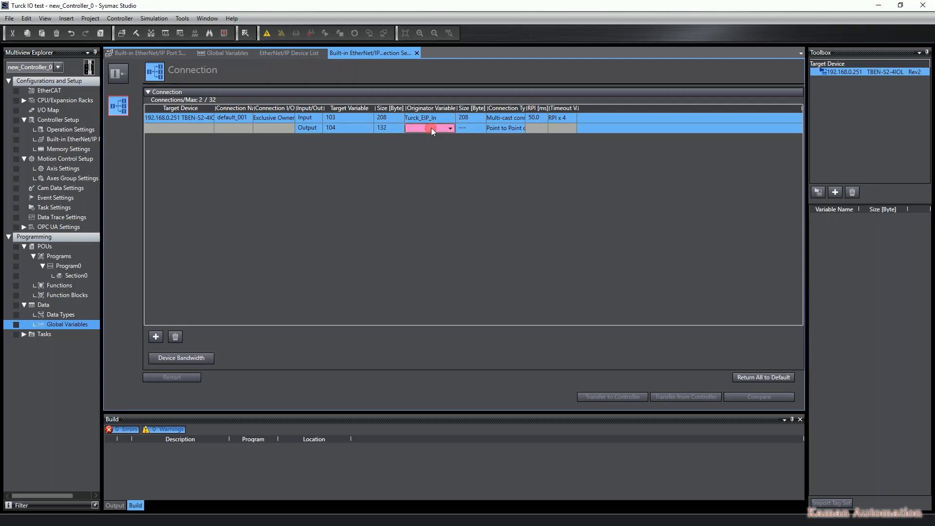
pyautogui.click(431, 127)
pyautogui.click(430, 137)
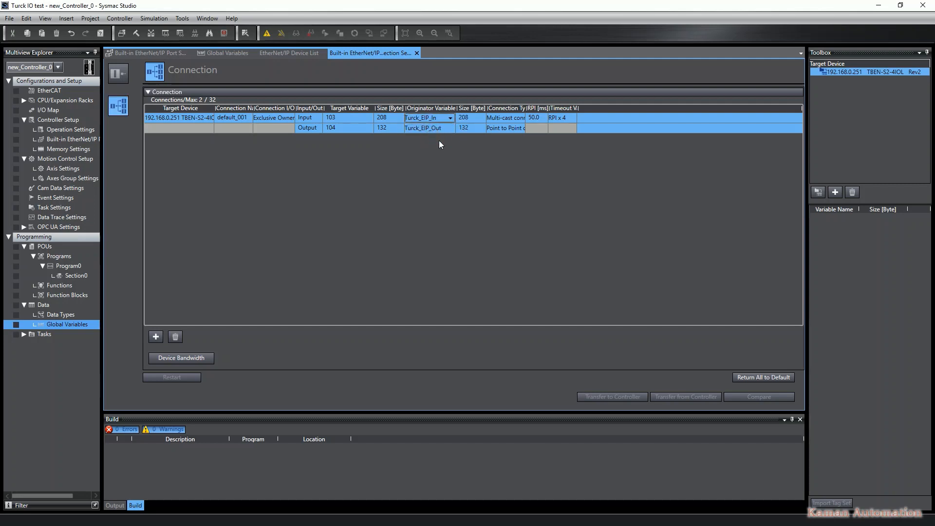
# Set the connection RPI to 10 ms and go online, accepting the controller's name and serial ID for the project
pyautogui.doubleClick(539, 117)
pyautogui.write('10')
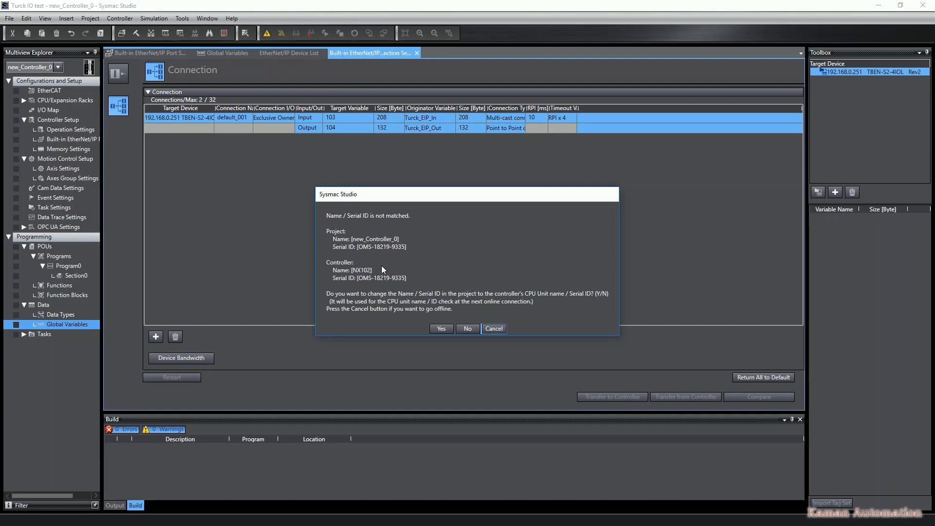
pyautogui.click(441, 329)
# Synchronize the project to the controller with the EtherNet/IP connection settings included in the transfer
pyautogui.click(354, 34)
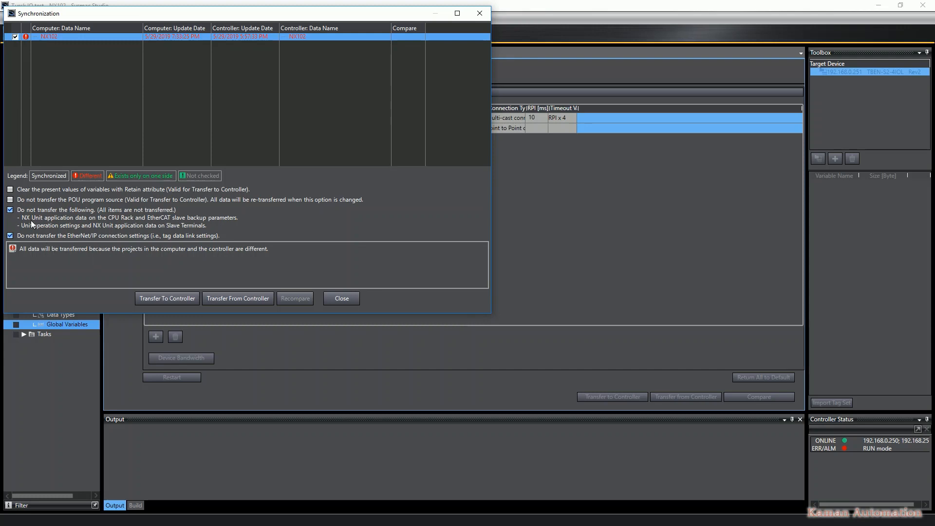
pyautogui.click(11, 235)
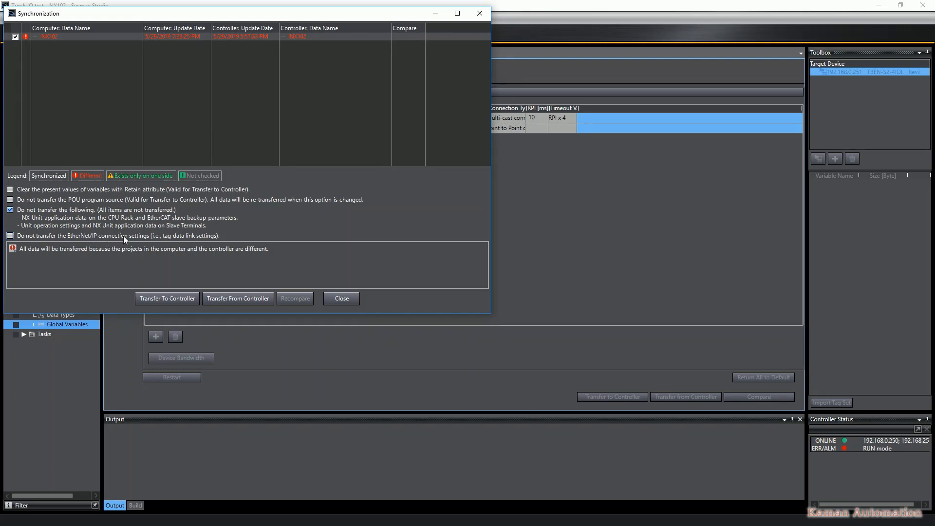
pyautogui.click(169, 297)
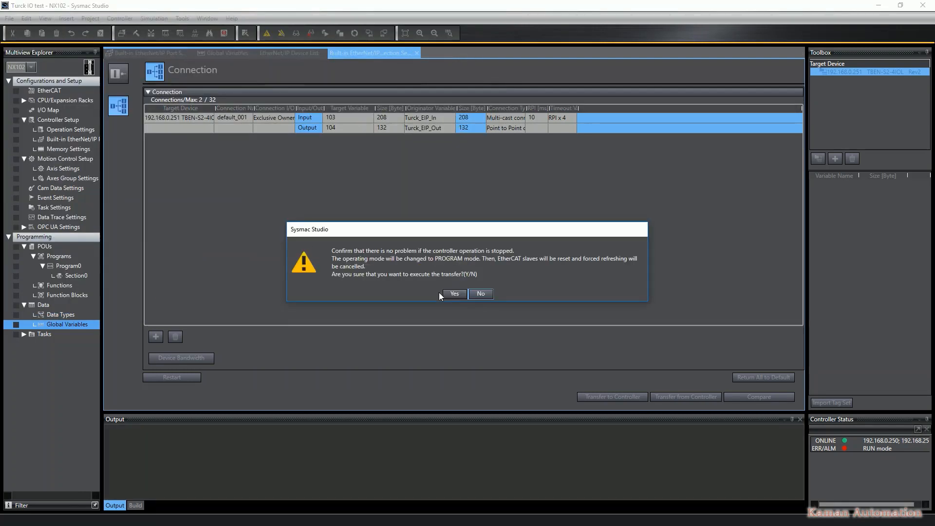
pyautogui.click(441, 292)
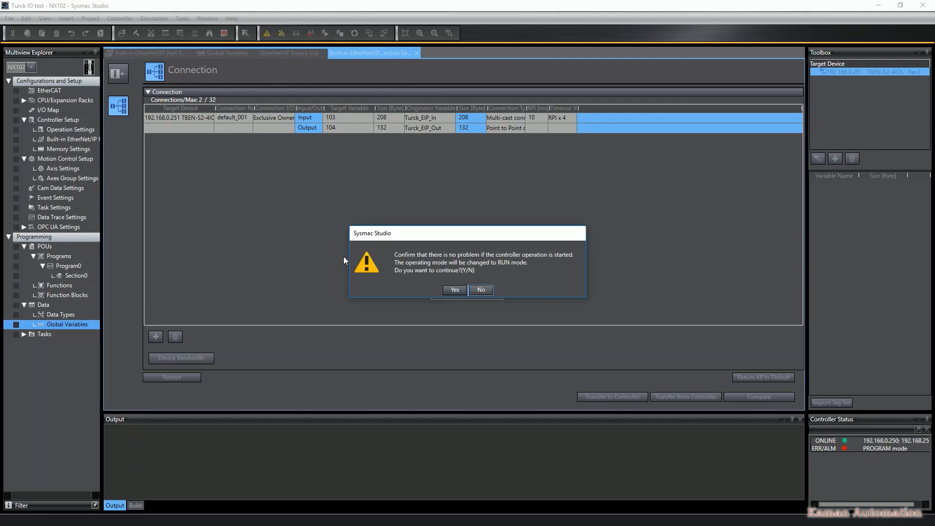
pyautogui.click(449, 291)
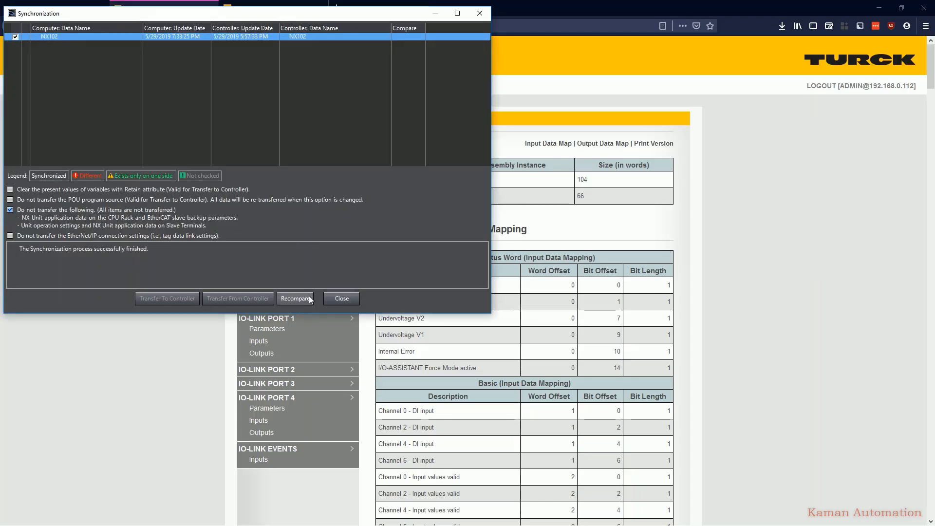
pyautogui.click(346, 298)
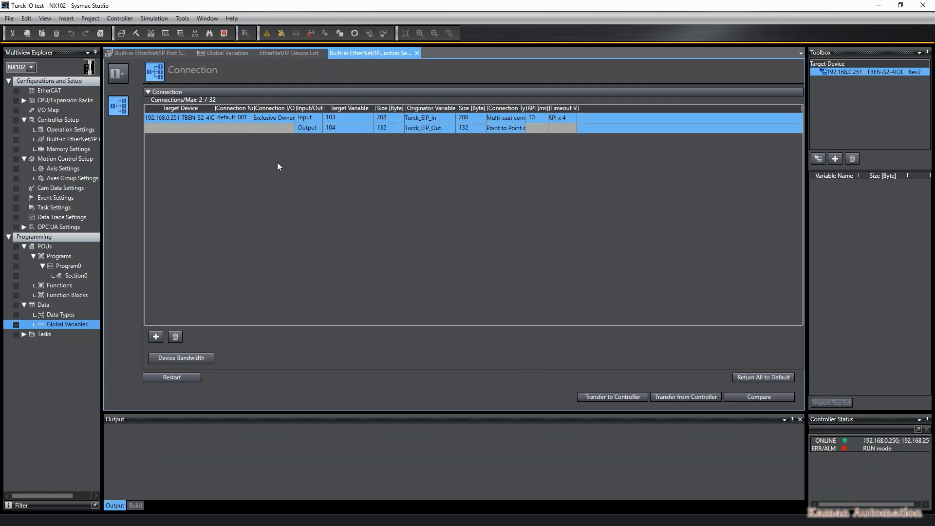
# Monitor the built-in EtherNet/IP port's status and the tag status of Turck_EIP_In and Turck_EIP_Out
pyautogui.click(288, 54)
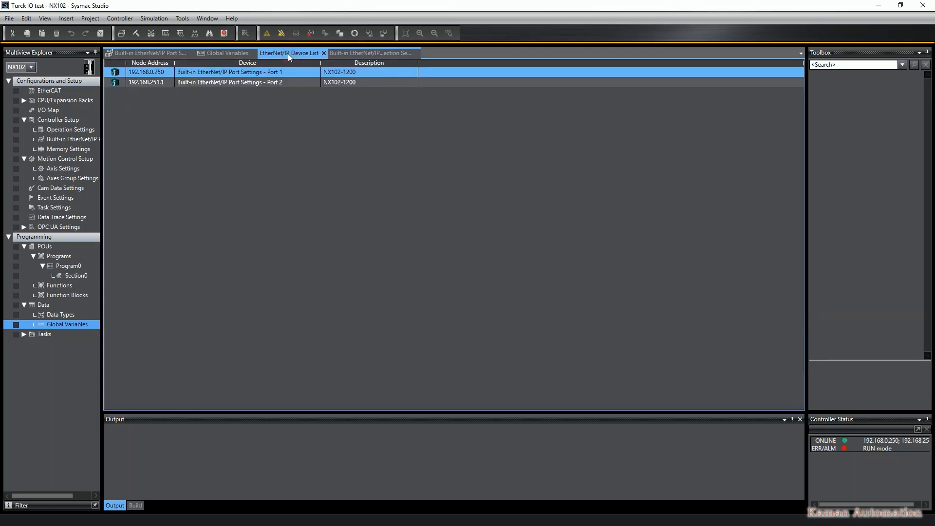
pyautogui.rightClick(150, 72)
pyautogui.click(172, 90)
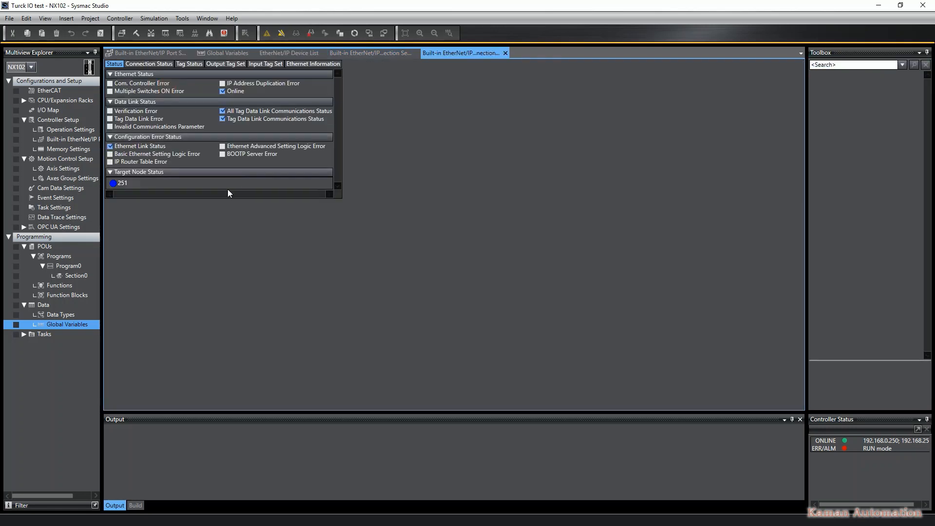
pyautogui.click(115, 184)
pyautogui.click(189, 64)
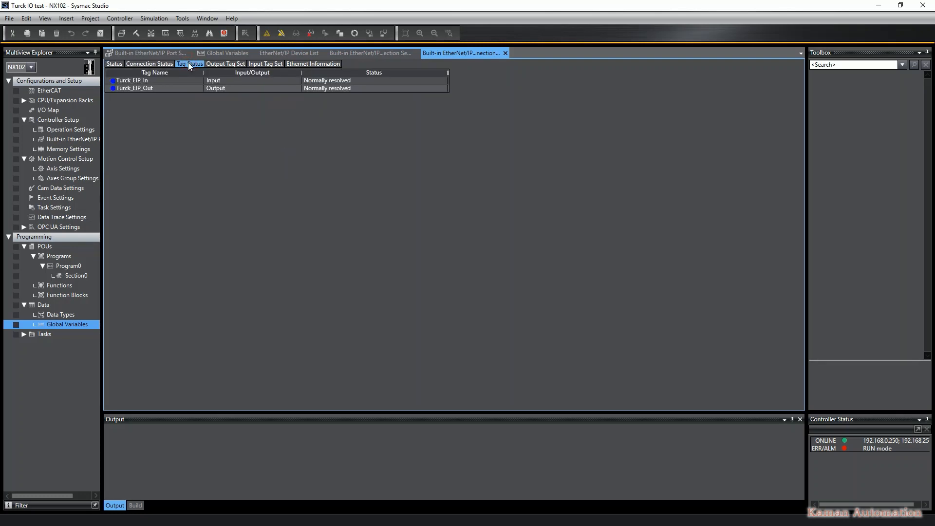
pyautogui.click(156, 88)
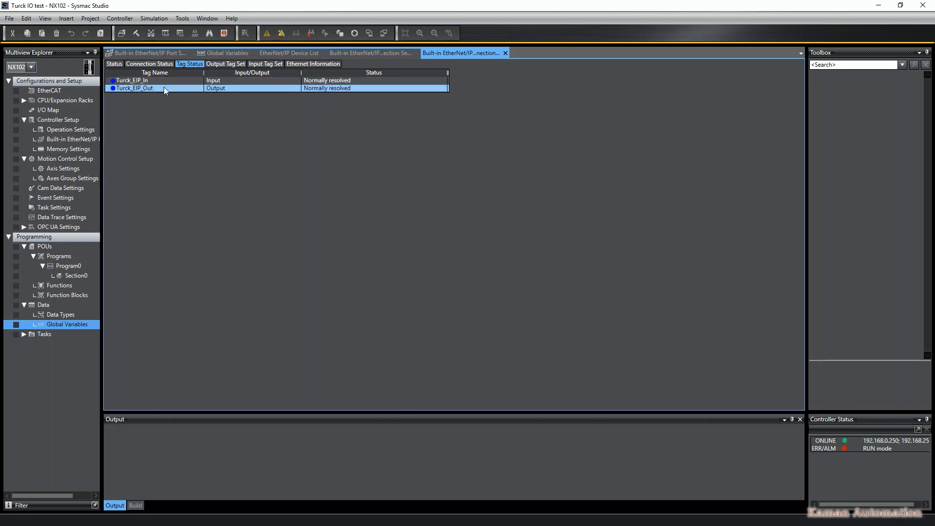
# Open a watch table, enlarge it, and add the Turck_EIP_In variable to it
pyautogui.click(180, 34)
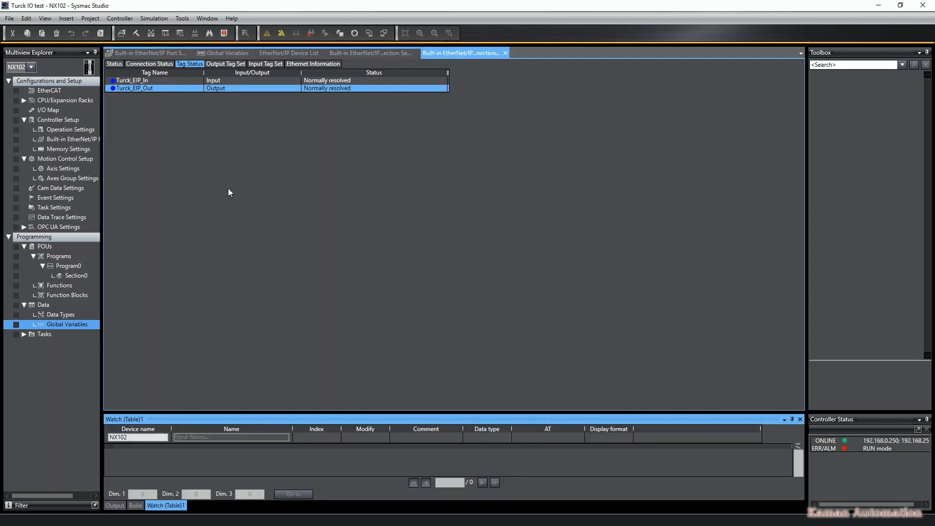
pyautogui.click(195, 437)
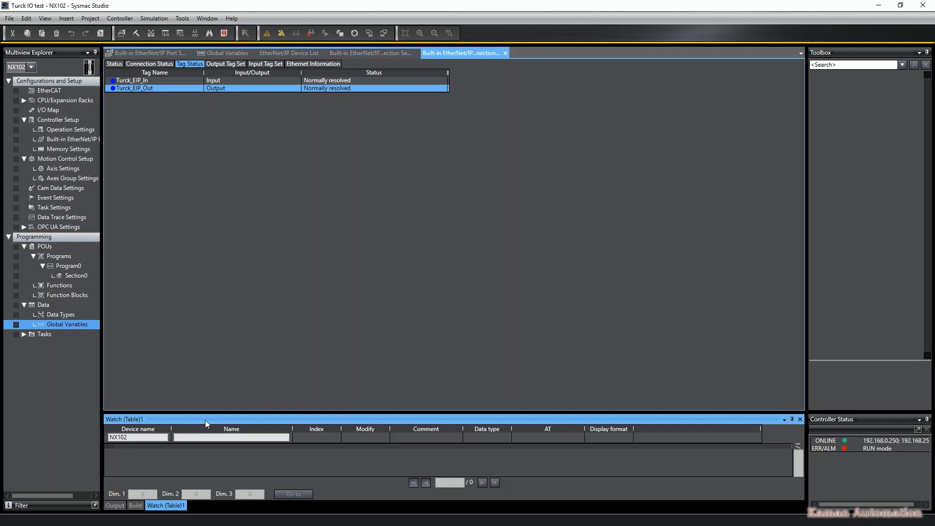
pyautogui.moveTo(206, 411); pyautogui.dragTo(219, 235)
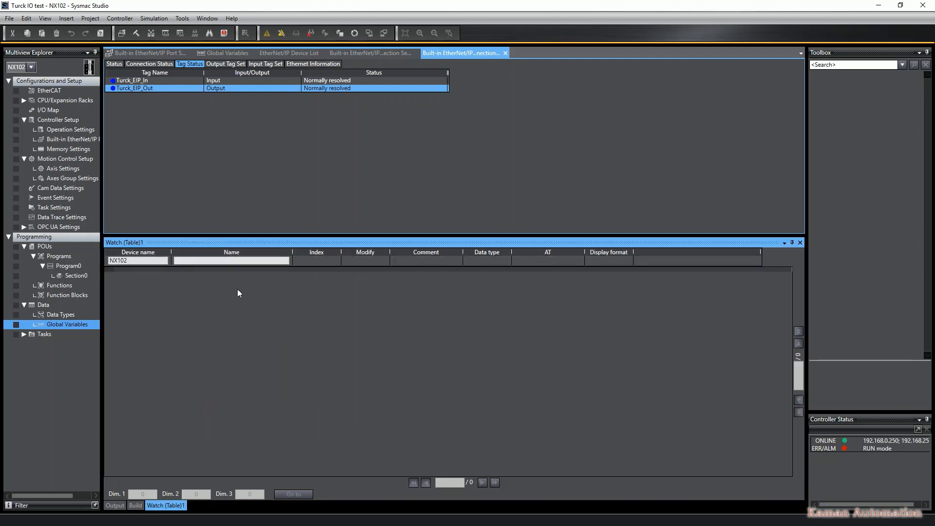
pyautogui.click(204, 260)
pyautogui.write('t')
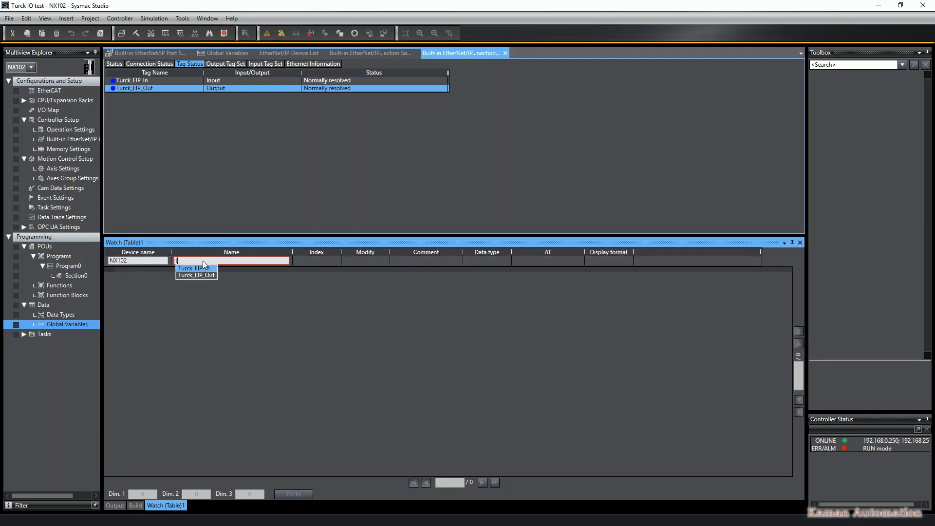
pyautogui.write('u')
pyautogui.press('Return')
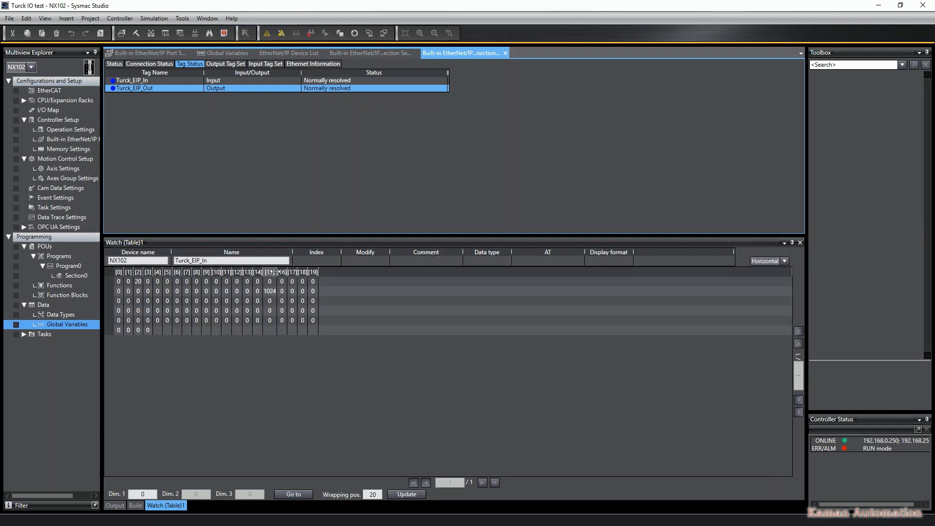
# Select element [35] of Turck_EIP_In in the watch table and set its display format to Decimal
pyautogui.moveTo(275, 273); pyautogui.dragTo(308, 272)
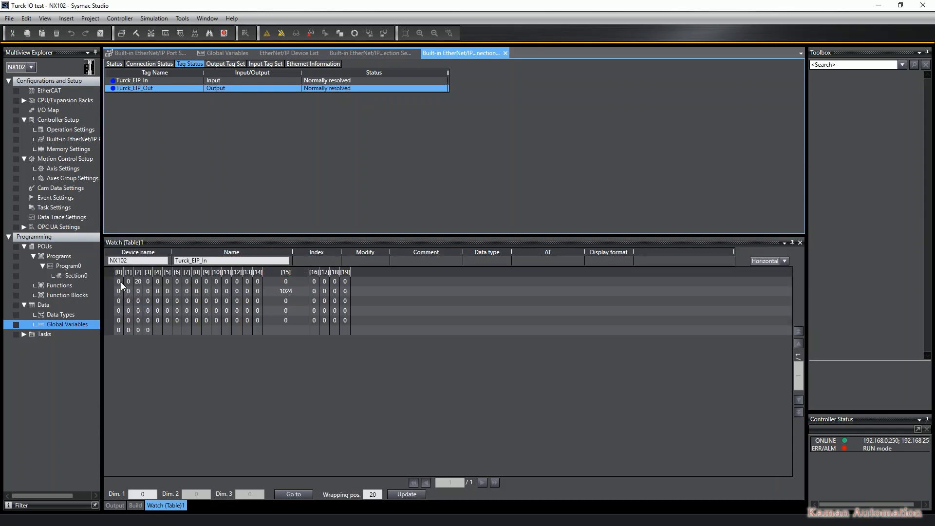
pyautogui.click(280, 294)
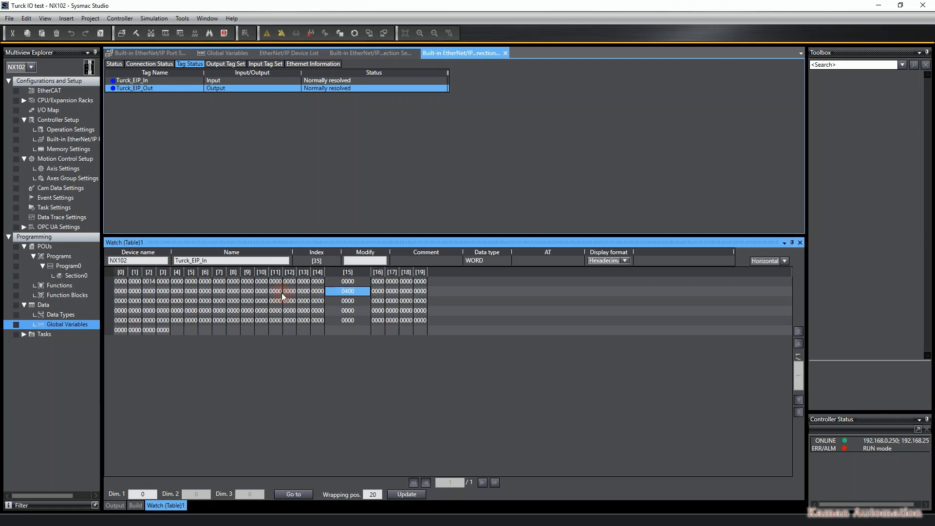
pyautogui.click(772, 262)
pyautogui.click(771, 261)
pyautogui.click(620, 261)
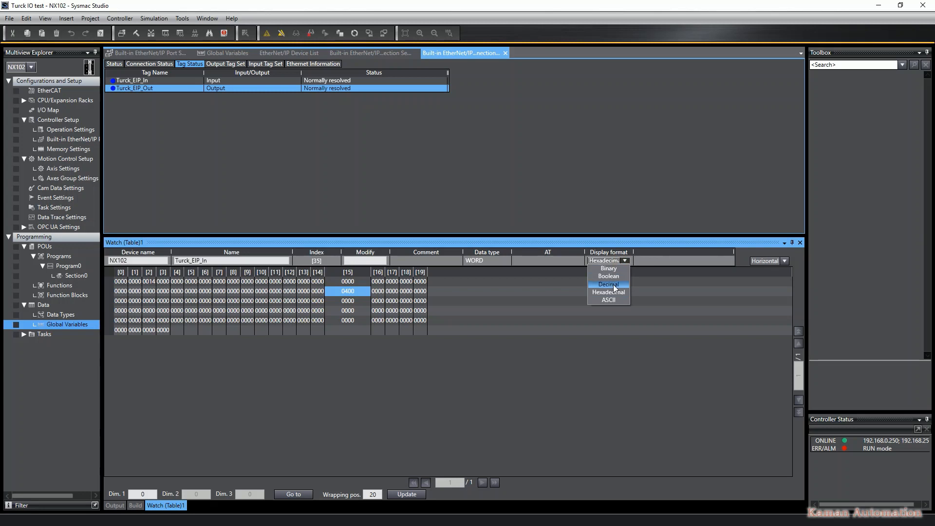
pyautogui.click(615, 287)
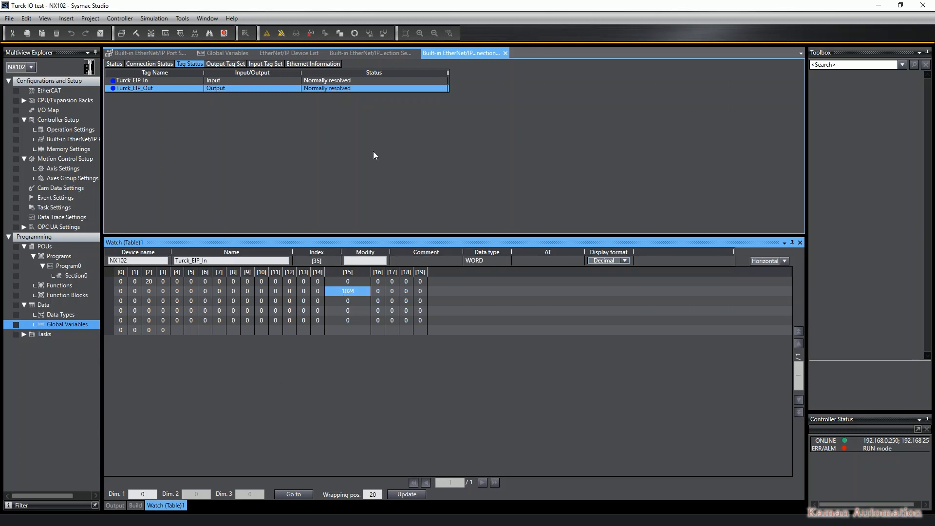
# Go offline from the controller
pyautogui.click(90, 19)
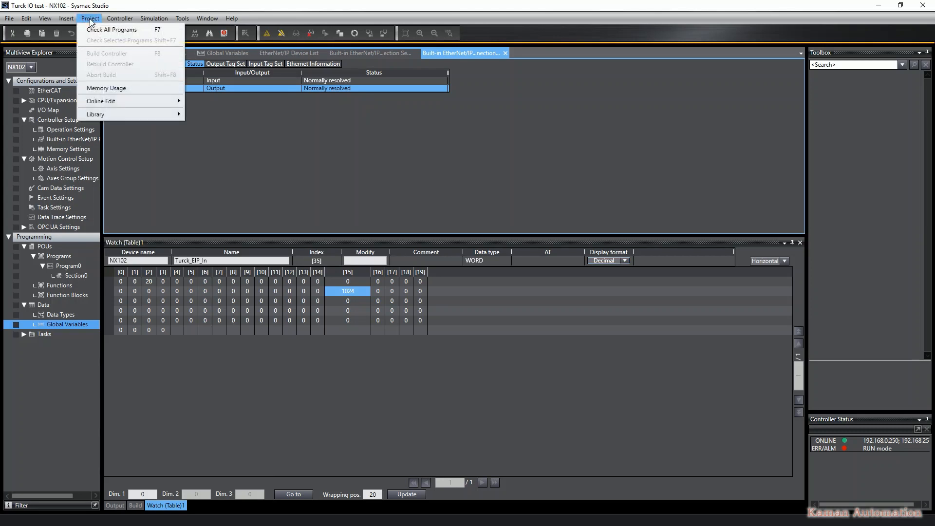
pyautogui.click(90, 19)
pyautogui.click(284, 35)
# Add the library file Tuck EIP test.slr from the OMRON Lib folder as a library reference
pyautogui.click(91, 19)
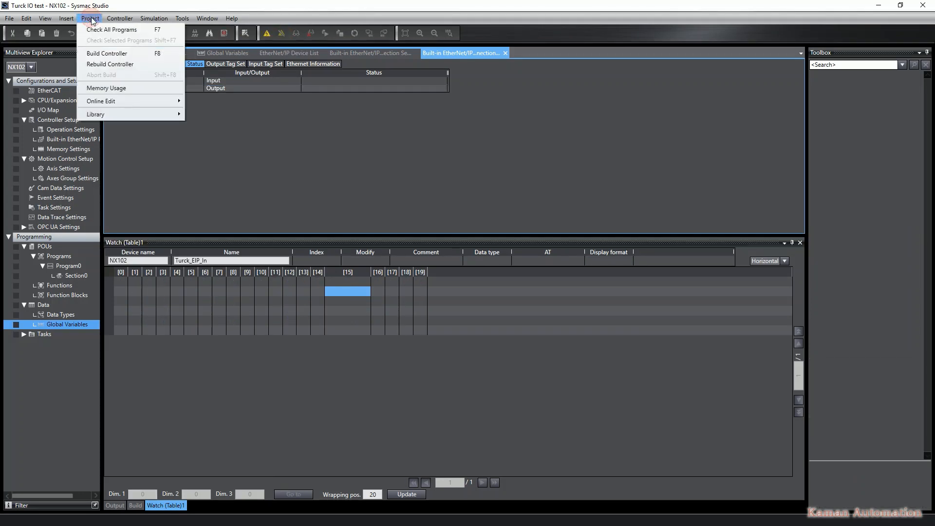
pyautogui.moveTo(102, 115)
pyautogui.click(204, 115)
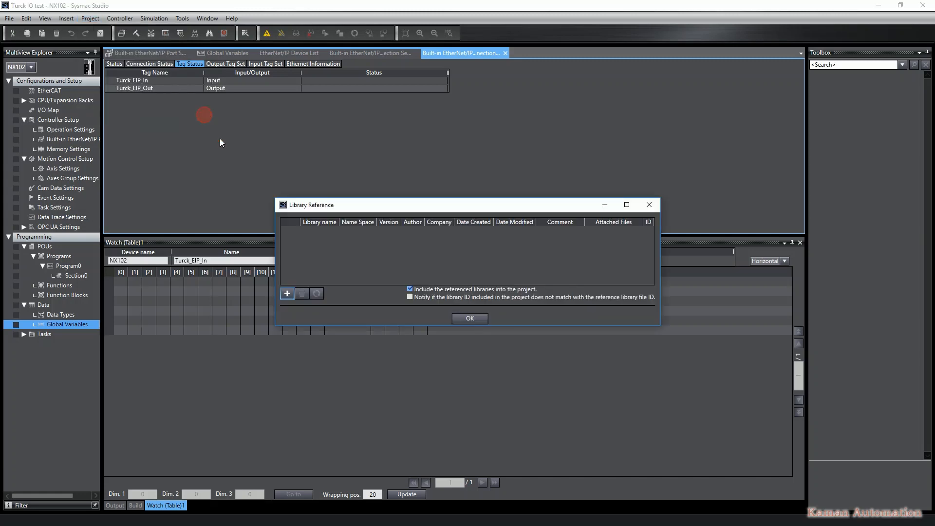
pyautogui.click(286, 293)
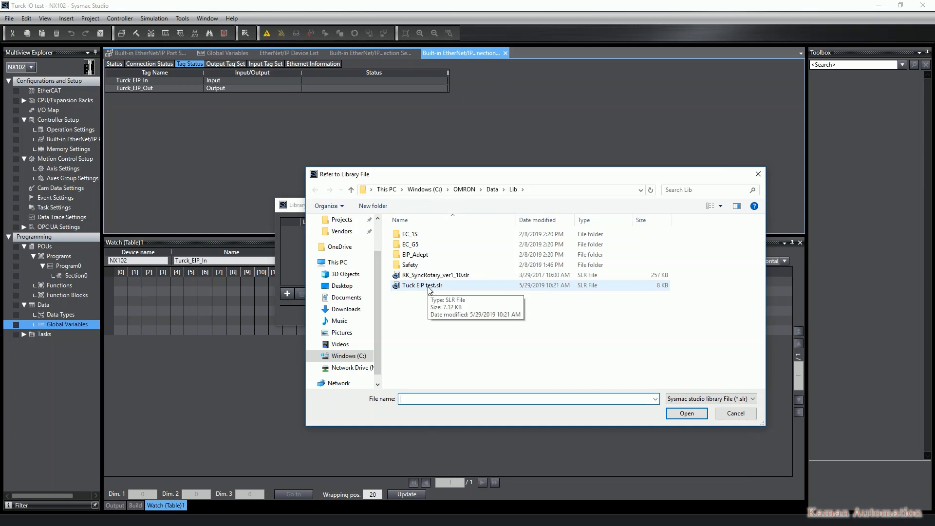
pyautogui.click(430, 287)
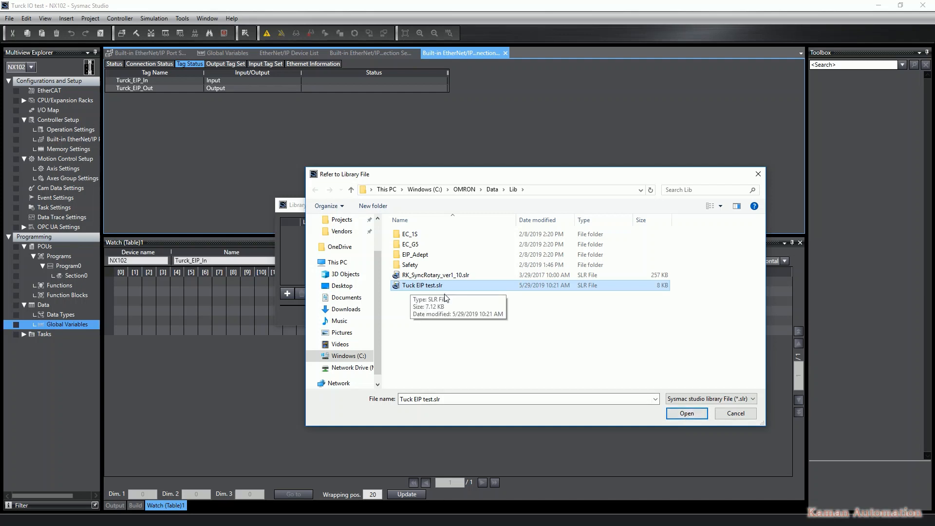
pyautogui.click(687, 413)
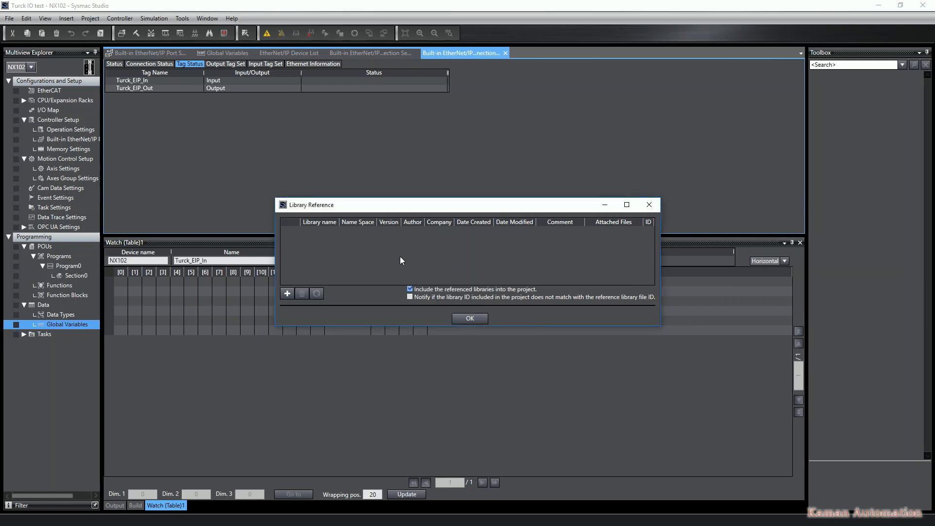
# Examine the referenced library's Turck data type structures and close the Library Reference dialog
pyautogui.click(303, 230)
pyautogui.click(302, 231)
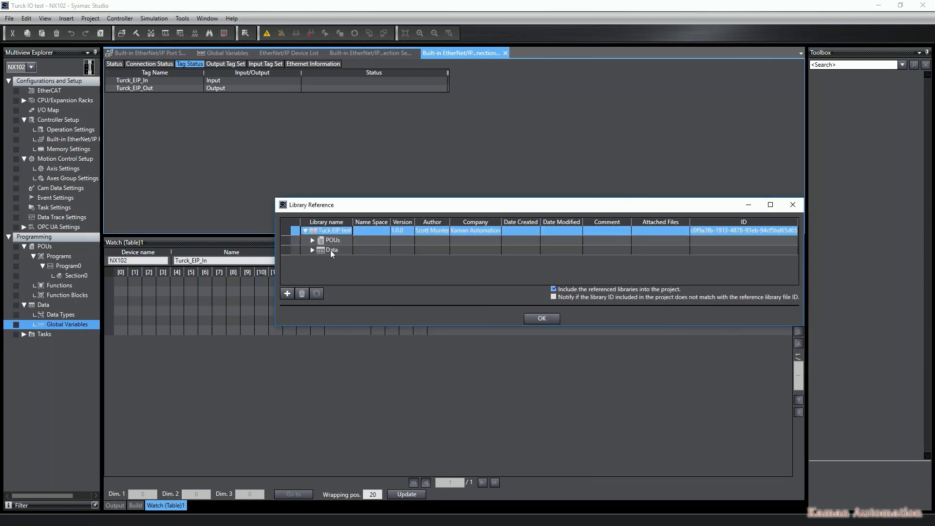
pyautogui.click(311, 250)
pyautogui.click(311, 249)
pyautogui.moveTo(388, 207); pyautogui.dragTo(318, 116)
pyautogui.click(272, 168)
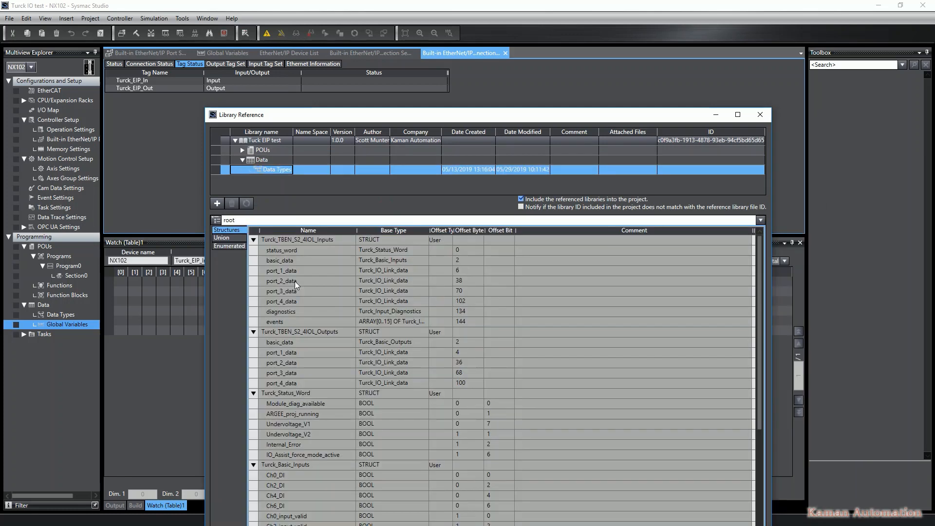
pyautogui.click(290, 239)
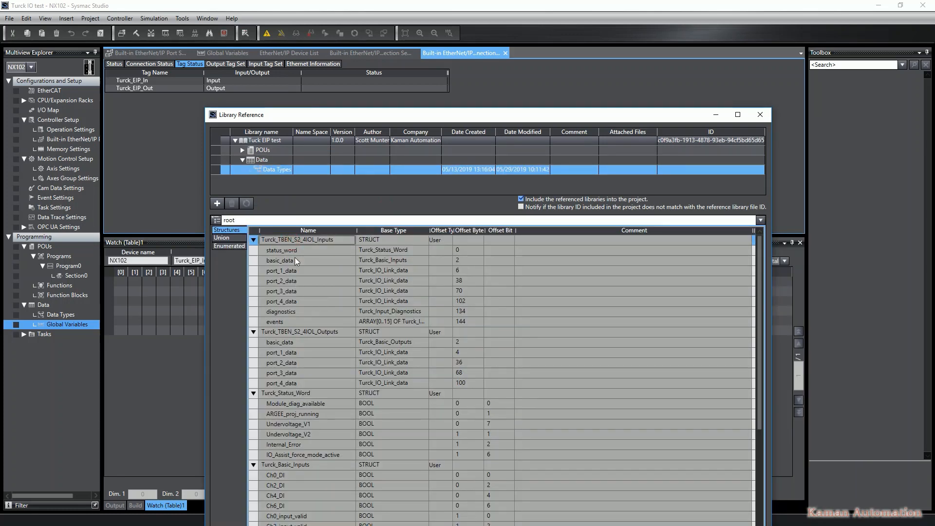
pyautogui.click(301, 332)
pyautogui.scroll(-3, 317, 376)
pyautogui.click(303, 300)
pyautogui.click(314, 373)
pyautogui.scroll(-4, 323, 387)
pyautogui.click(314, 384)
pyautogui.scroll(-4, 318, 384)
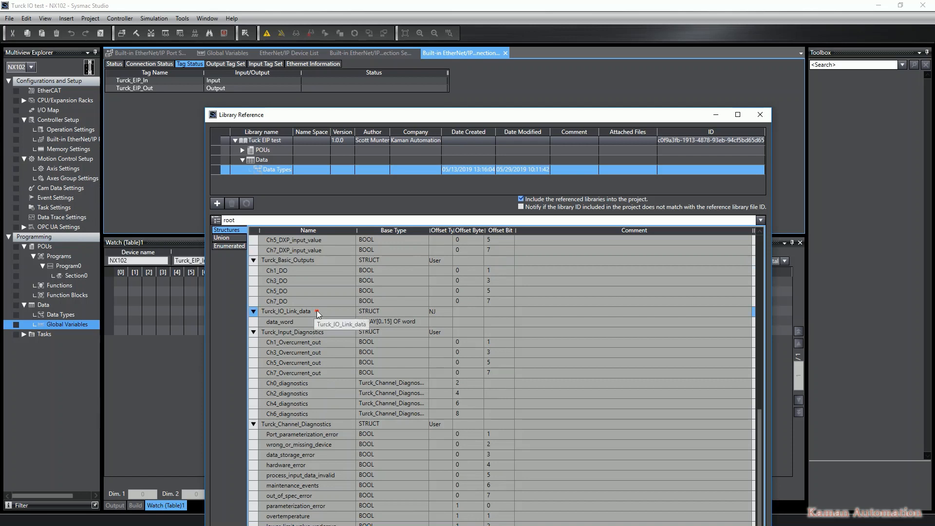
pyautogui.click(324, 332)
pyautogui.scroll(-1, 325, 334)
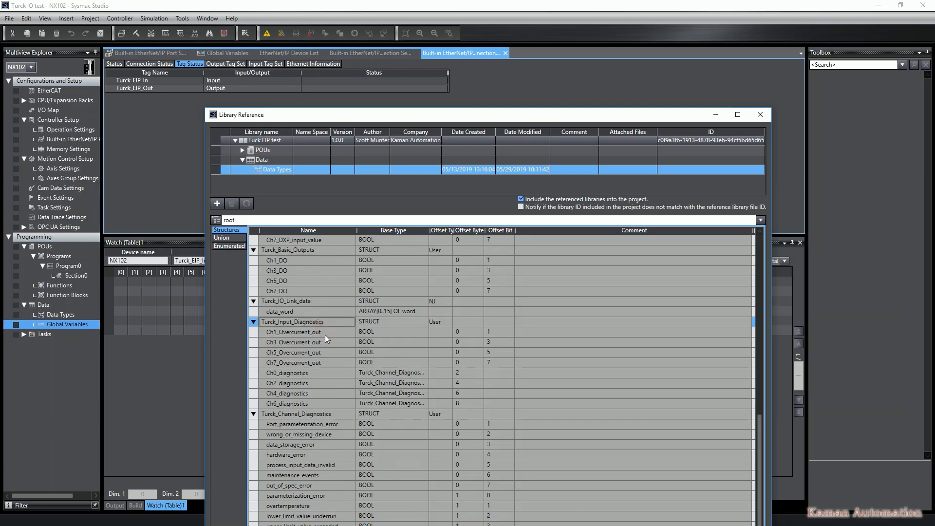
pyautogui.click(321, 414)
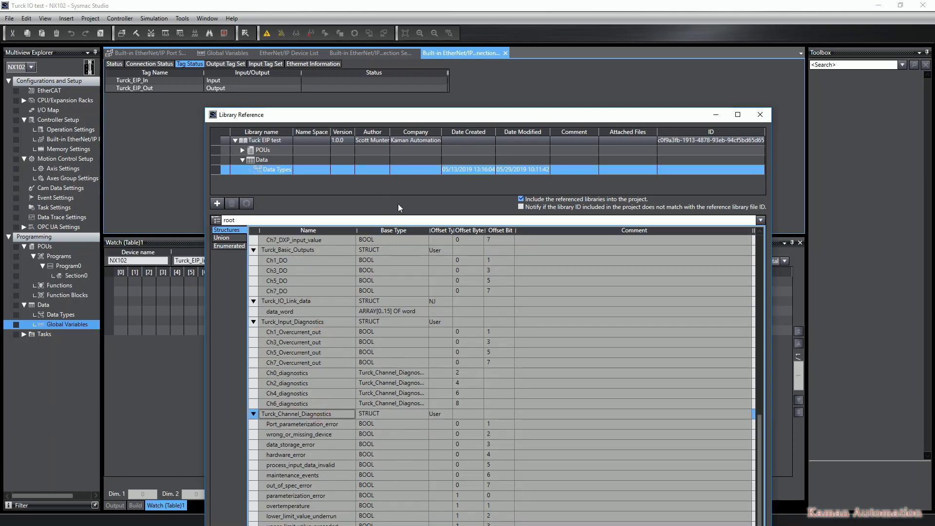
pyautogui.click(241, 161)
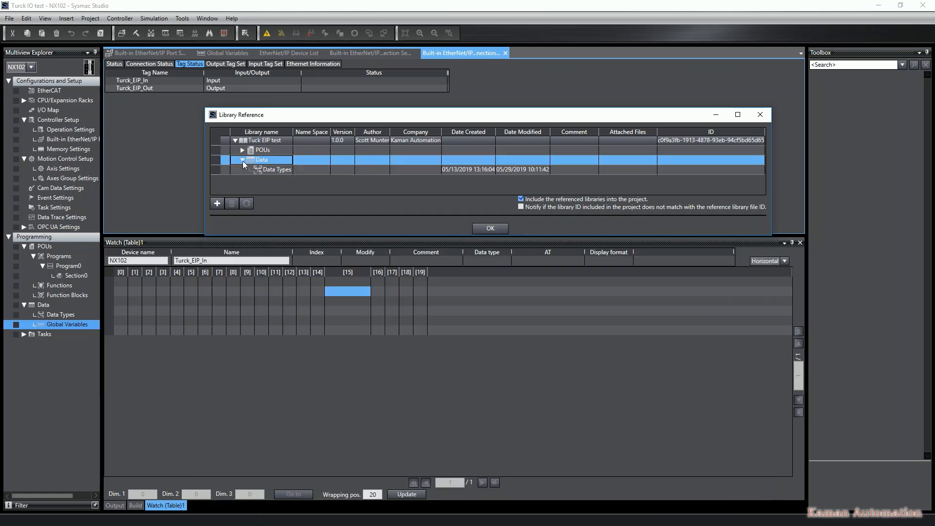
pyautogui.click(496, 228)
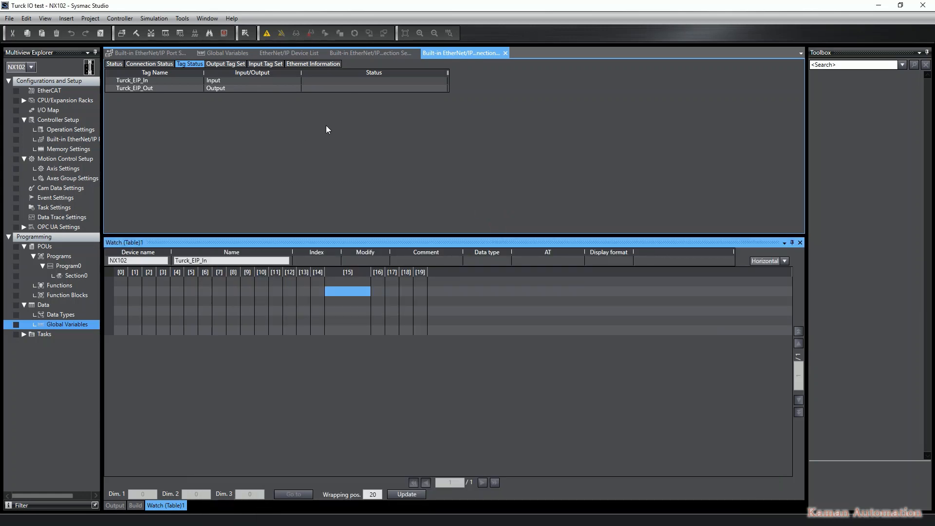
# Open the global variables and change Turck_EIP_In's data type to Turck_TBEN_S2_4IOL_Inputs
pyautogui.doubleClick(68, 323)
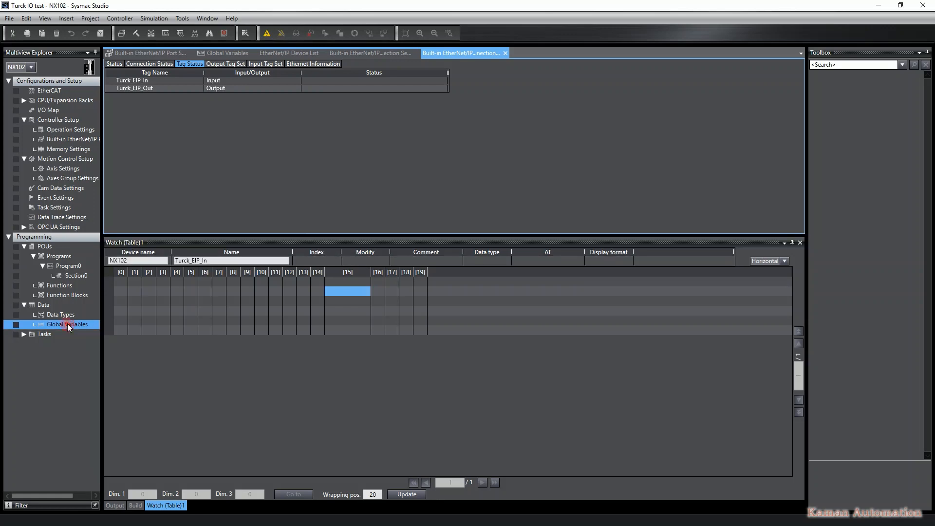
pyautogui.doubleClick(268, 76)
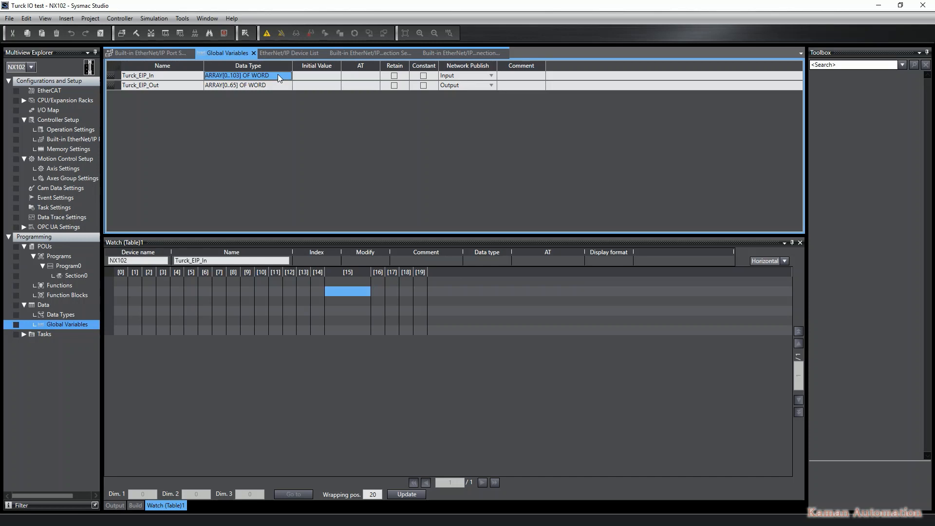
pyautogui.write('Tur')
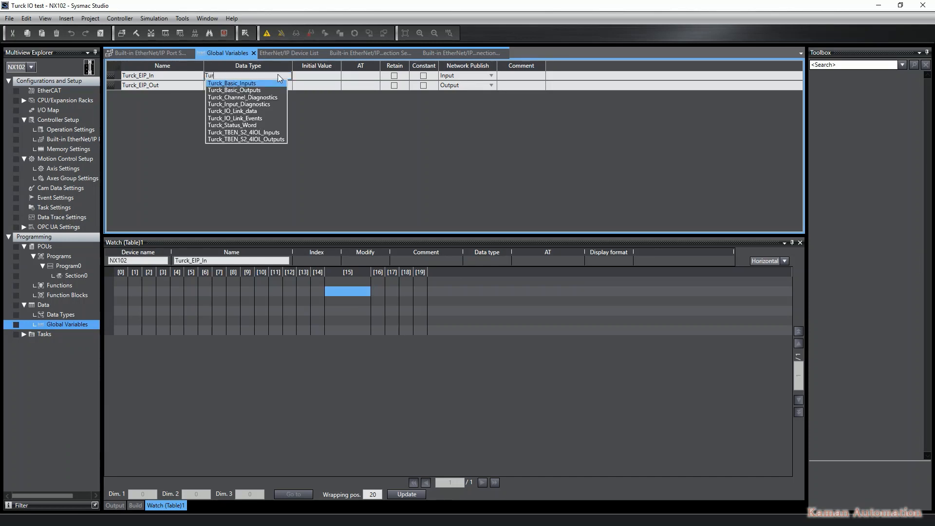
pyautogui.press('Down')
pyautogui.press('Down')
pyautogui.press('Down')
pyautogui.press('Down')
pyautogui.press('Down')
pyautogui.press('Down')
pyautogui.press('Down')
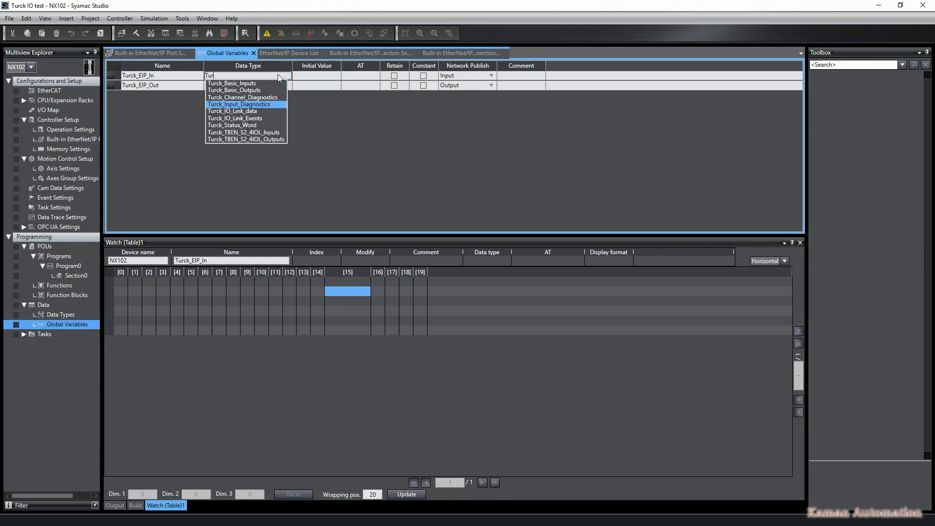
pyautogui.press('Return')
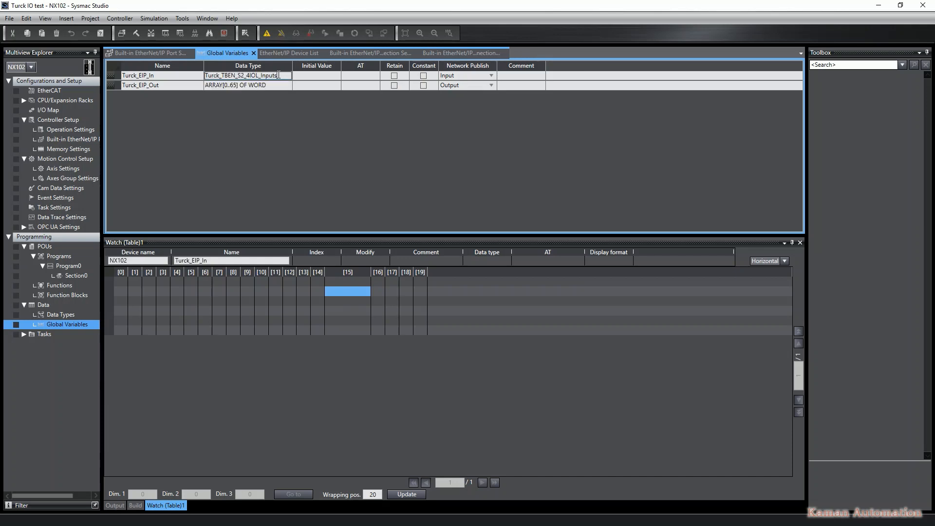
# Change Turck_EIP_Out's data type to Turck_TBEN_S2_4IOL_Outputs
pyautogui.click(265, 86)
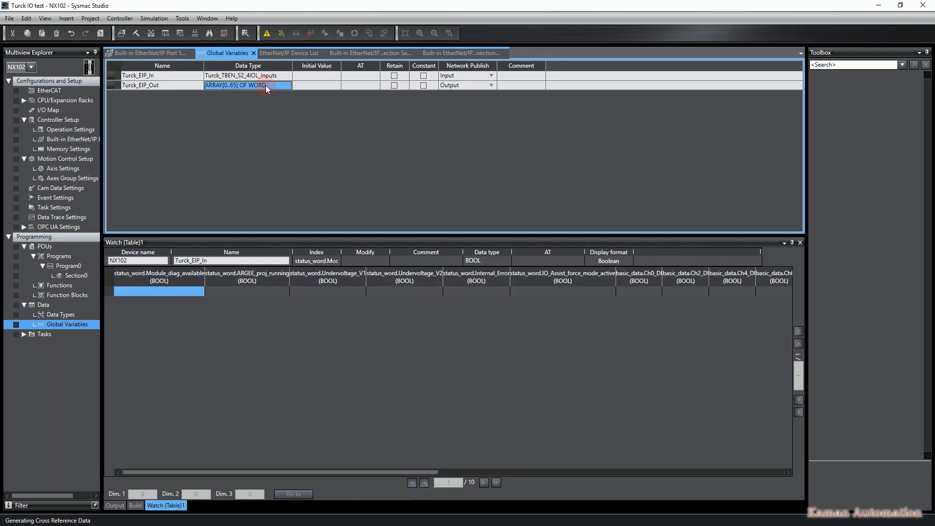
pyautogui.write('t')
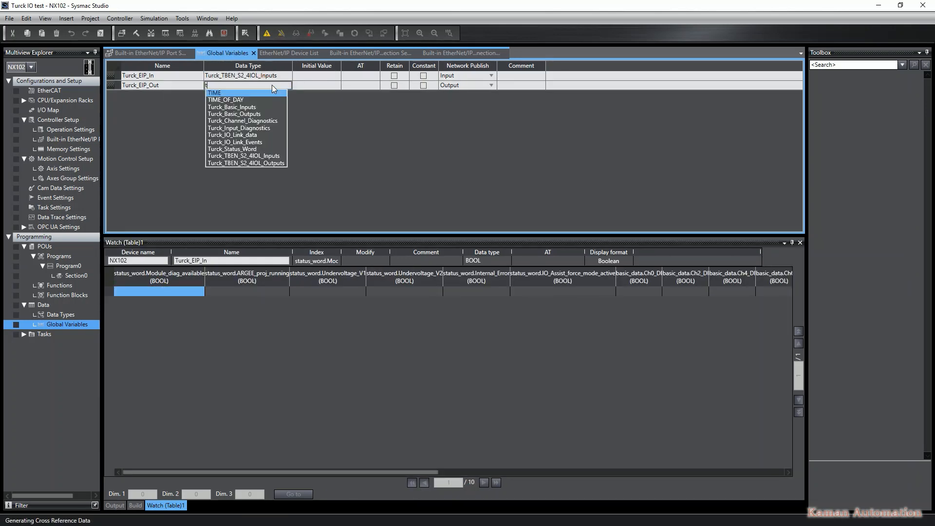
pyautogui.write('urck')
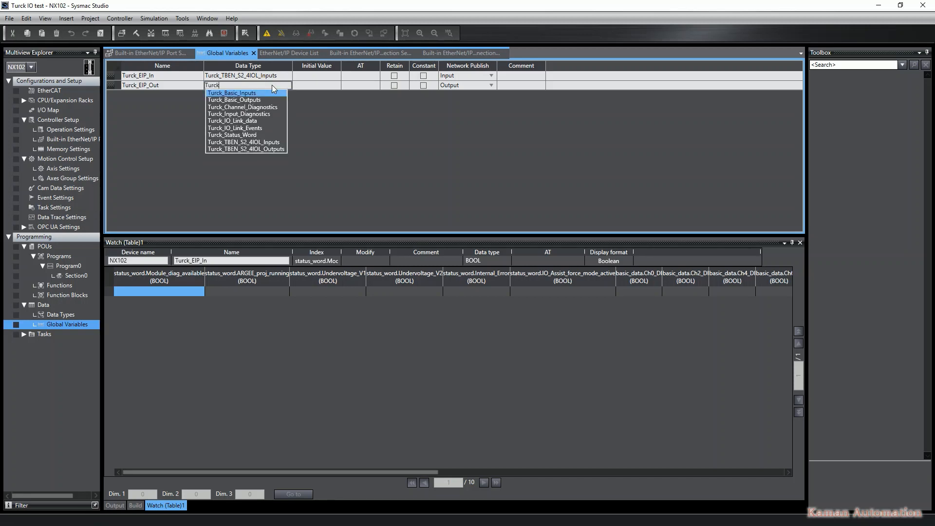
pyautogui.press('Up')
pyautogui.press('Return')
pyautogui.press('Tab')
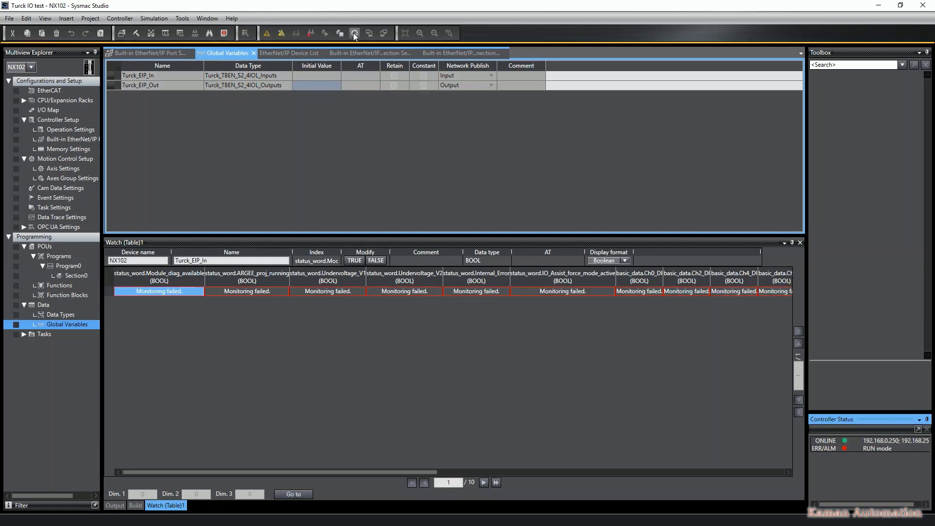
# Synchronize with the controller and transfer the project to the controller
pyautogui.click(353, 33)
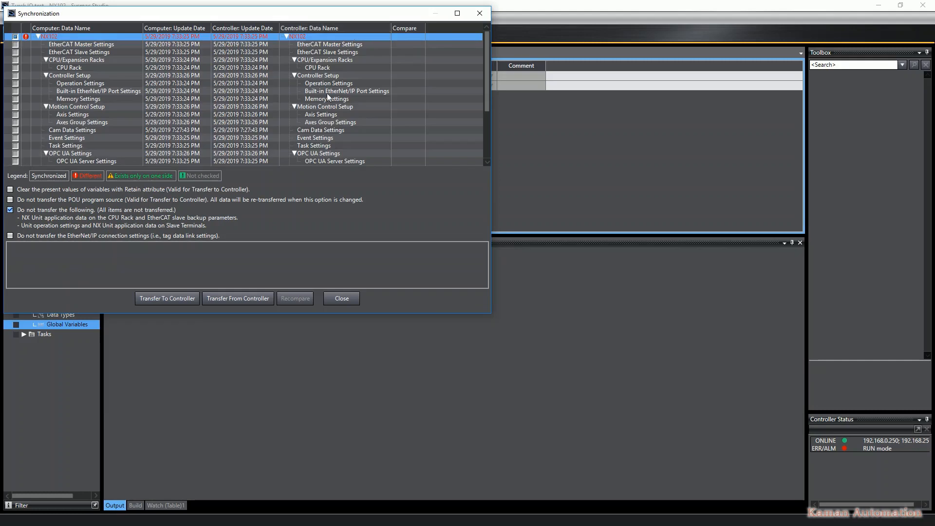
pyautogui.click(173, 297)
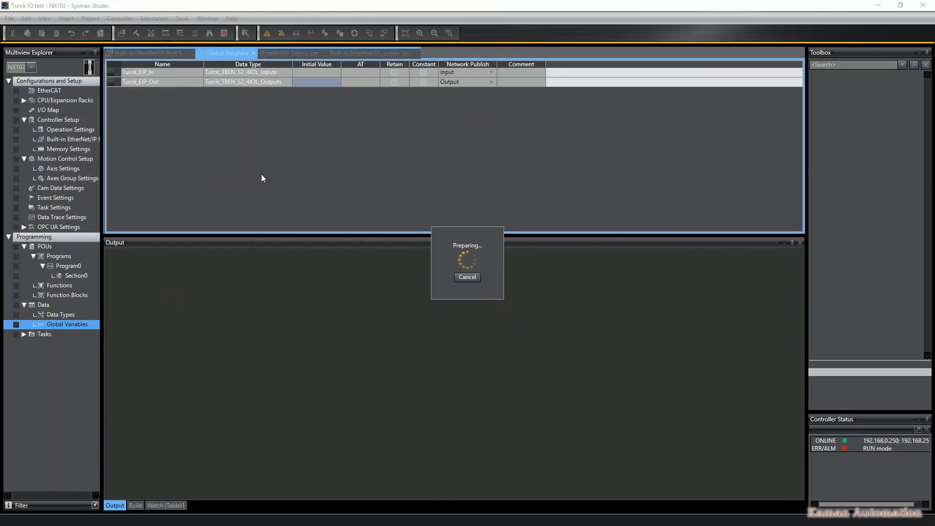
pyautogui.click(452, 294)
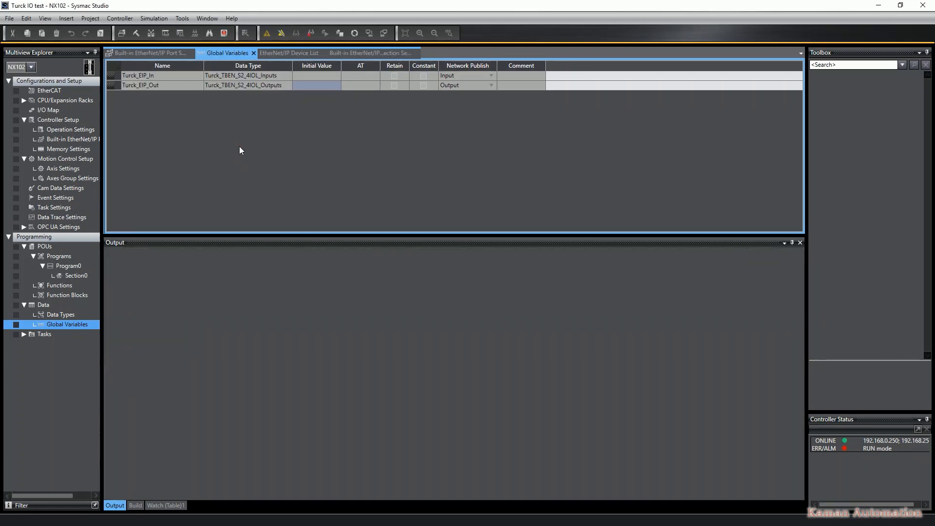
# Open a project watch window and add Turck_EIP_In and Turck_EIP_Out to it
pyautogui.click(166, 34)
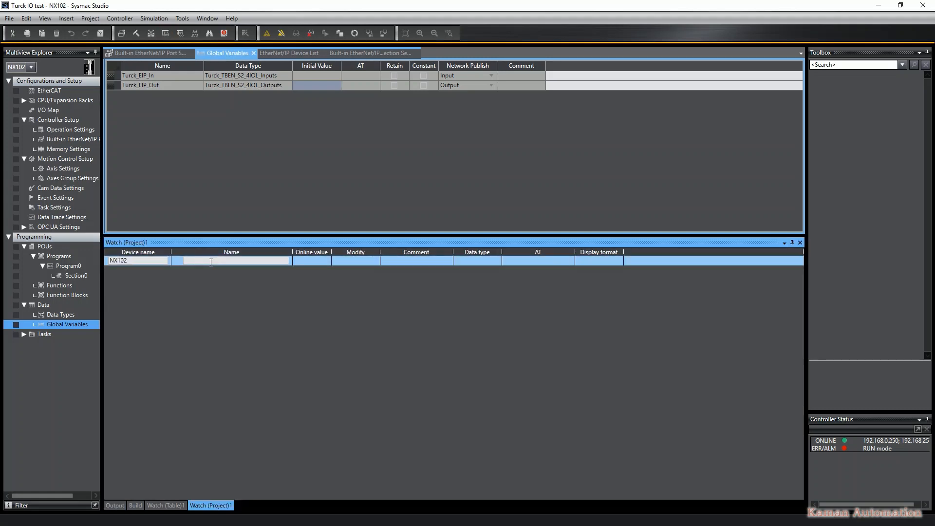
pyautogui.write('Turck_EIP_In')
pyautogui.press('Return')
pyautogui.press('Return')
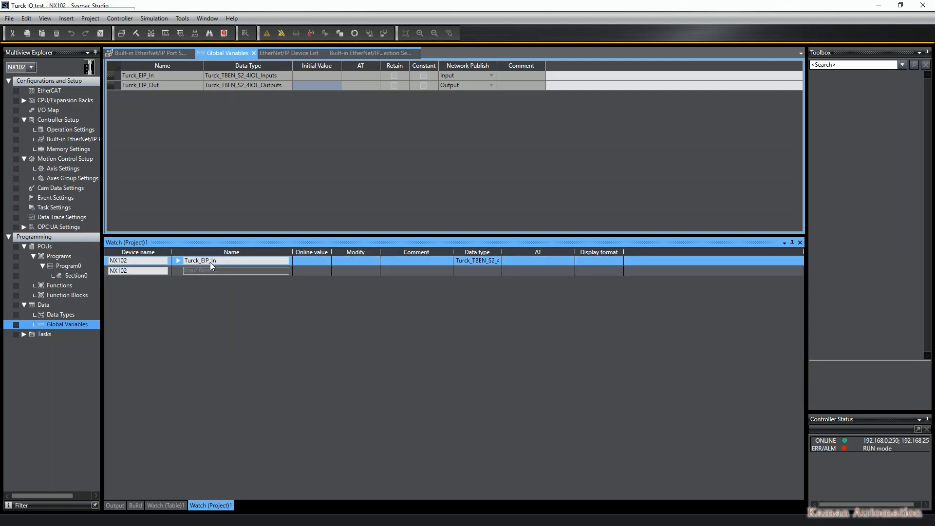
pyautogui.click(240, 276)
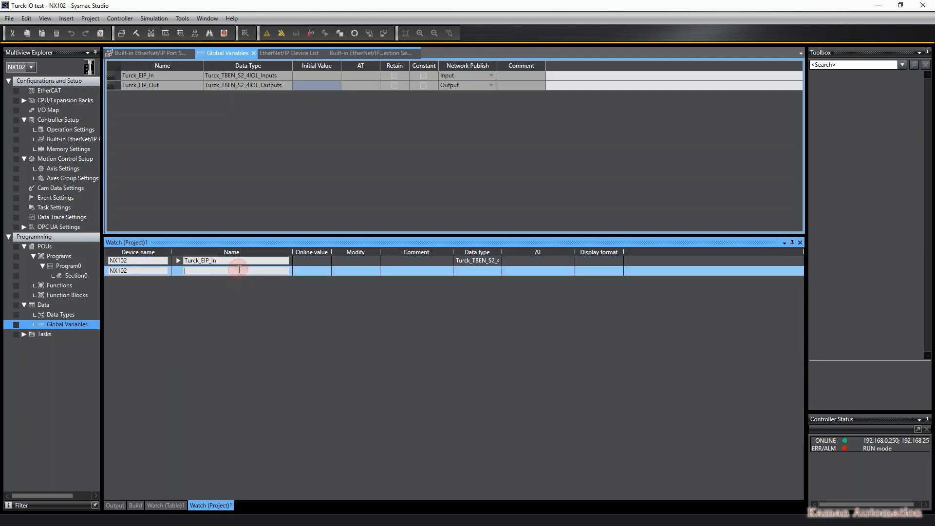
pyautogui.write('tur')
pyautogui.press('Down')
pyautogui.press('Return')
pyautogui.press('Return')
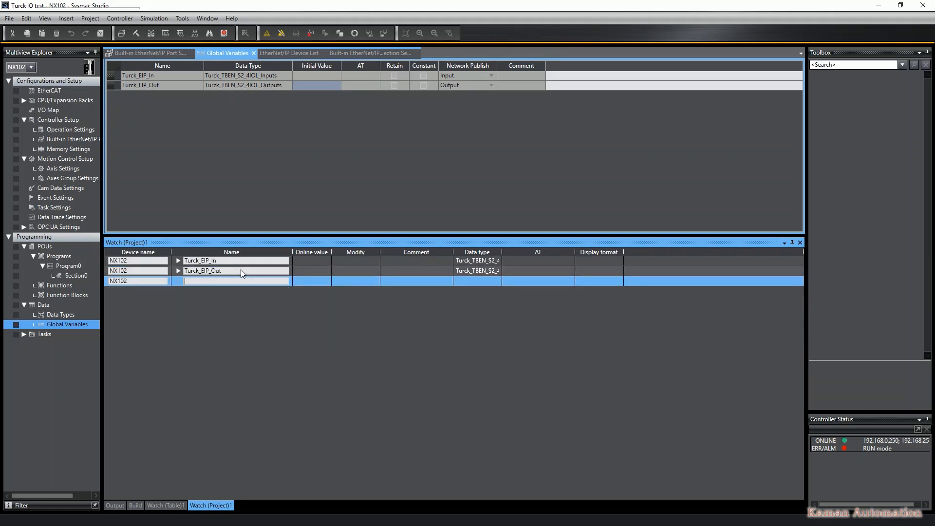
# Expand Turck_EIP_In's basic_data and port_3_data data_word members in the watch to examine the input values
pyautogui.click(179, 260)
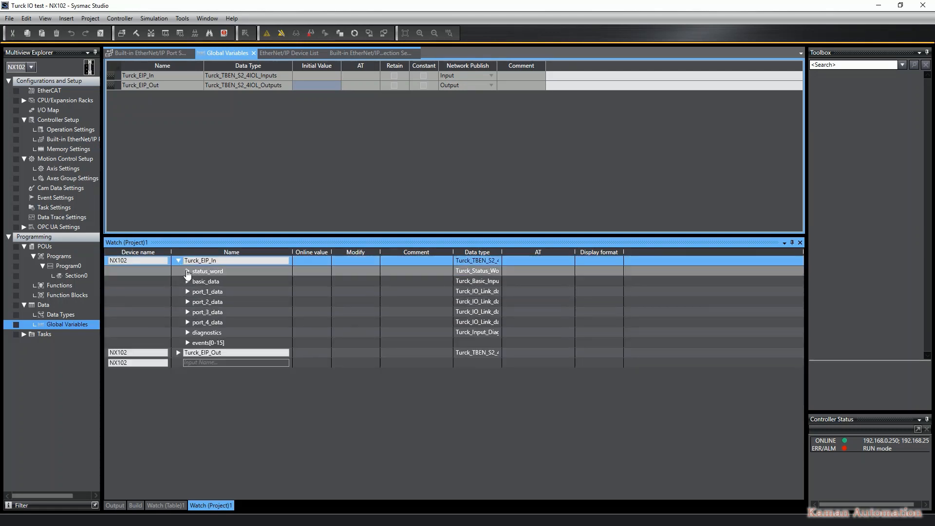
pyautogui.click(188, 281)
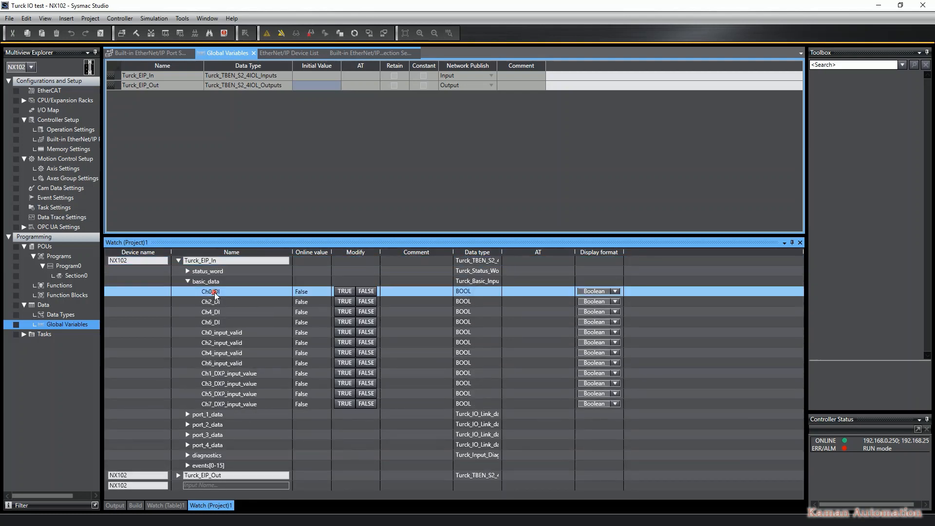
pyautogui.click(221, 333)
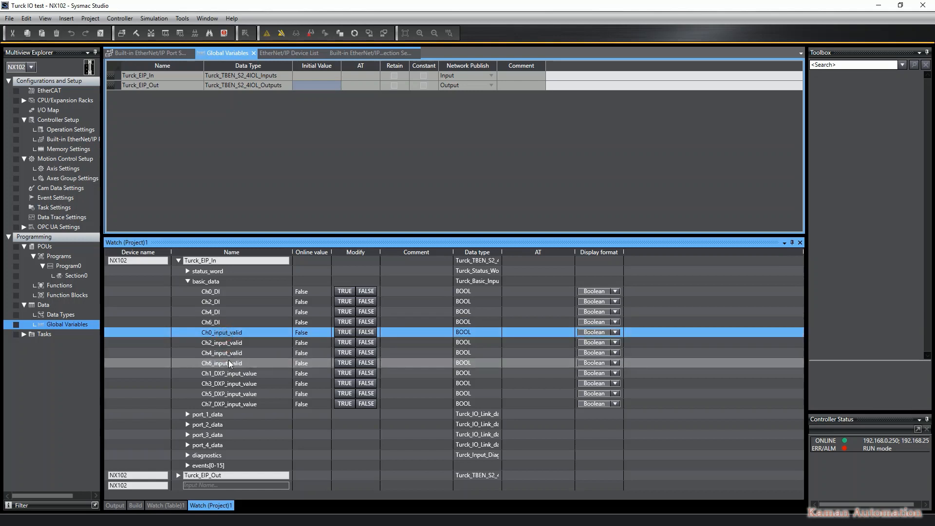
pyautogui.click(231, 373)
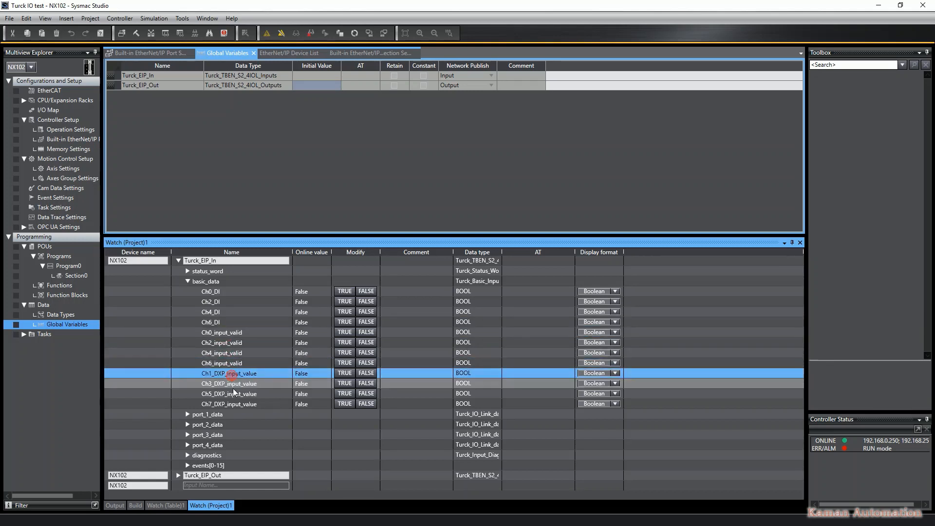
pyautogui.click(232, 404)
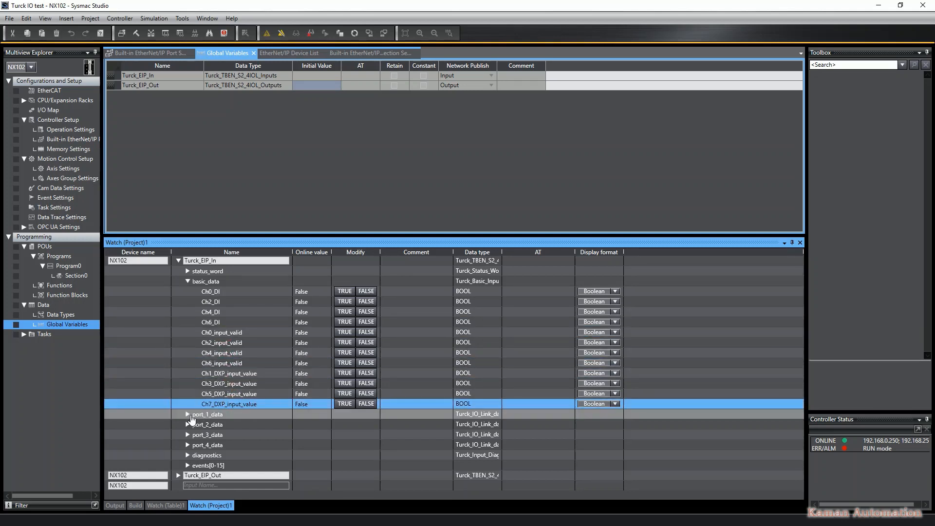
pyautogui.click(188, 415)
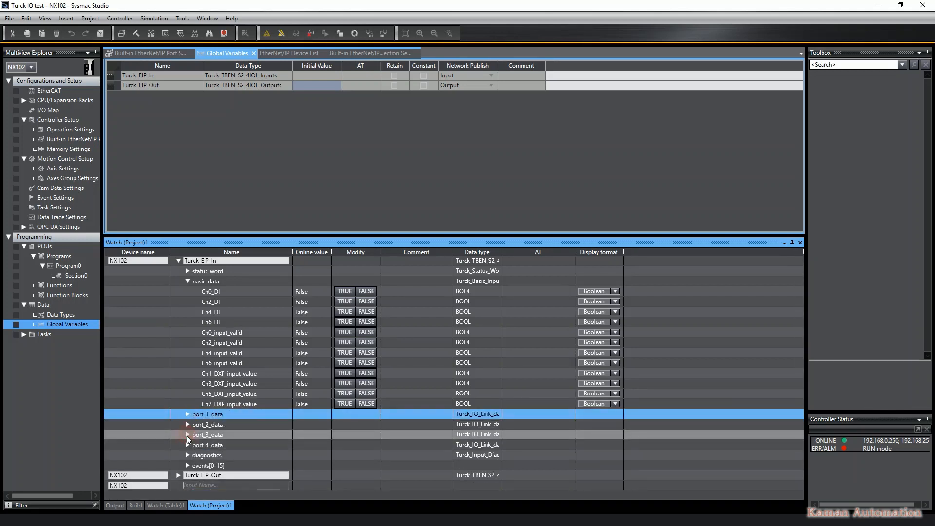
pyautogui.click(187, 435)
pyautogui.click(197, 445)
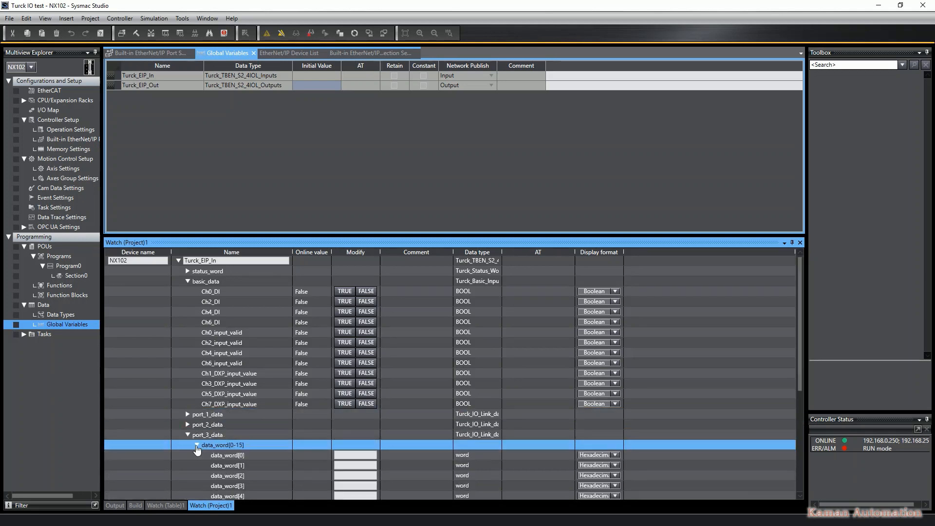
# Set the display format of port_3_data's data_word[0] to Decimal
pyautogui.scroll(-4, 229, 438)
pyautogui.click(297, 332)
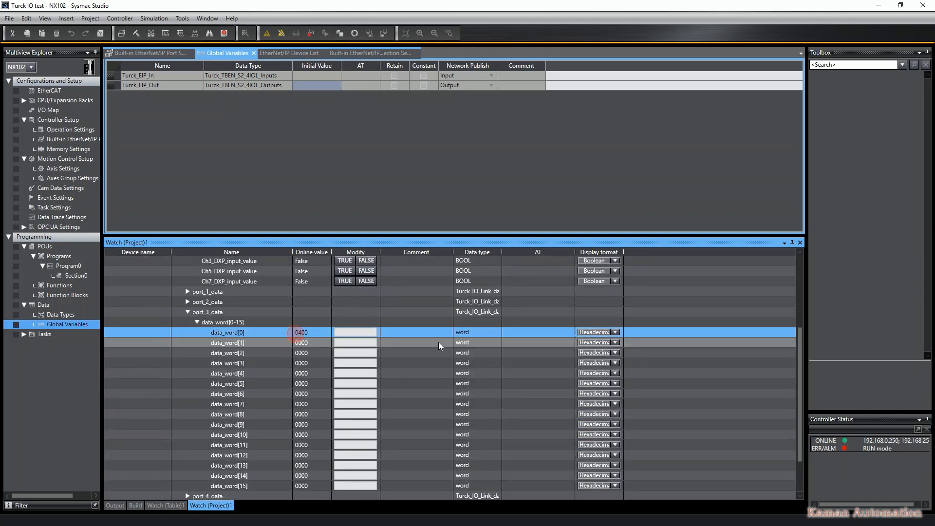
pyautogui.click(594, 332)
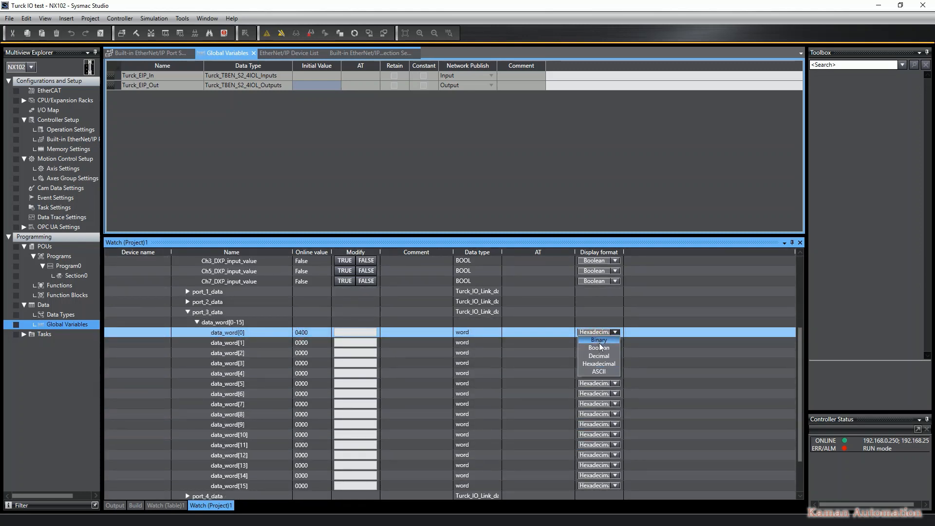
pyautogui.click(600, 356)
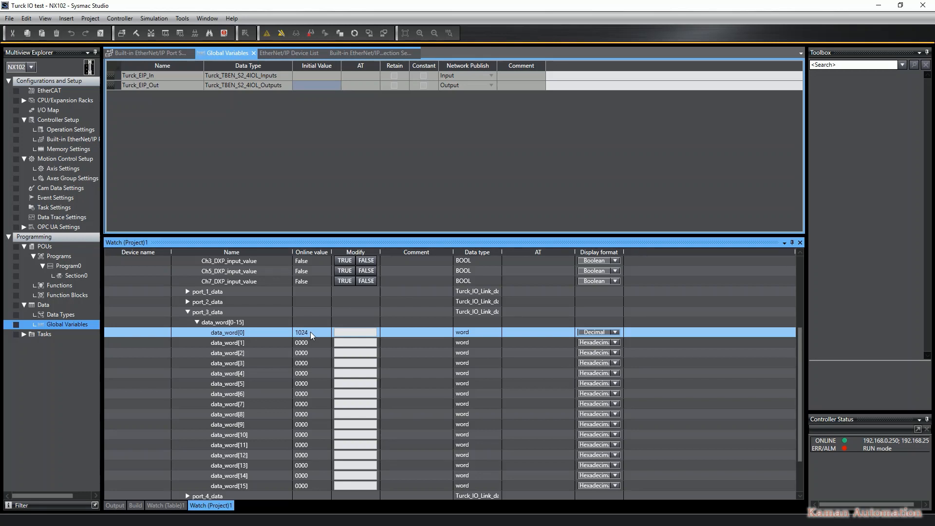
# Expand Turck_EIP_Out's basic_data and toggle the output Ch7_DO to TRUE and back to FALSE
pyautogui.click(196, 322)
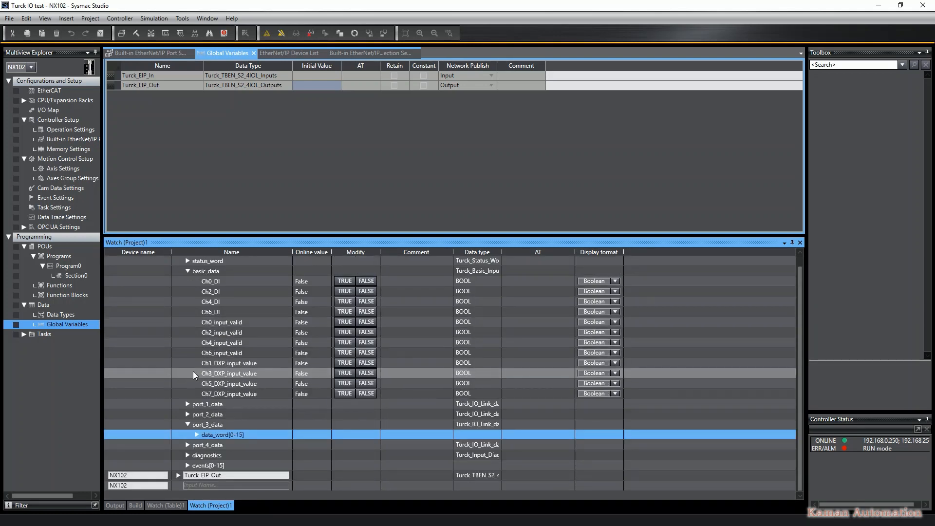
pyautogui.click(179, 475)
pyautogui.scroll(-2, 182, 432)
pyautogui.click(187, 435)
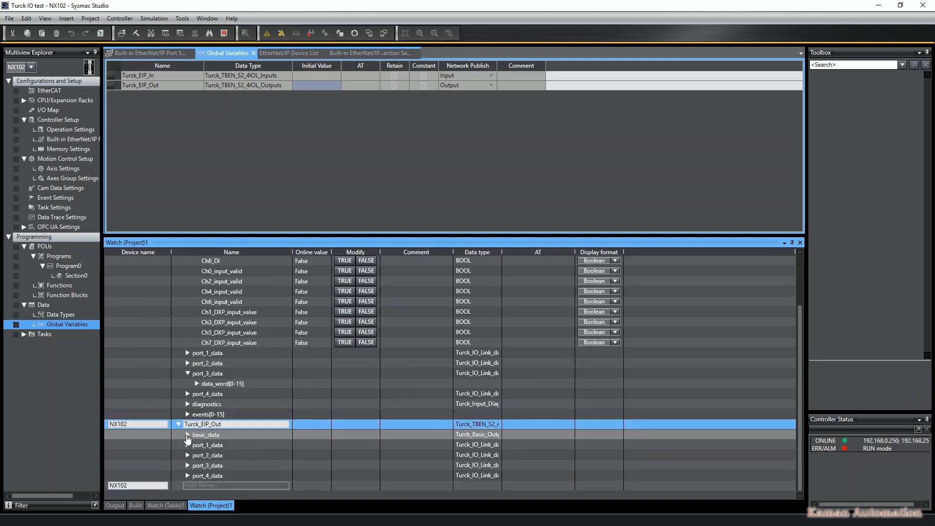
pyautogui.click(187, 435)
pyautogui.scroll(-2, 187, 436)
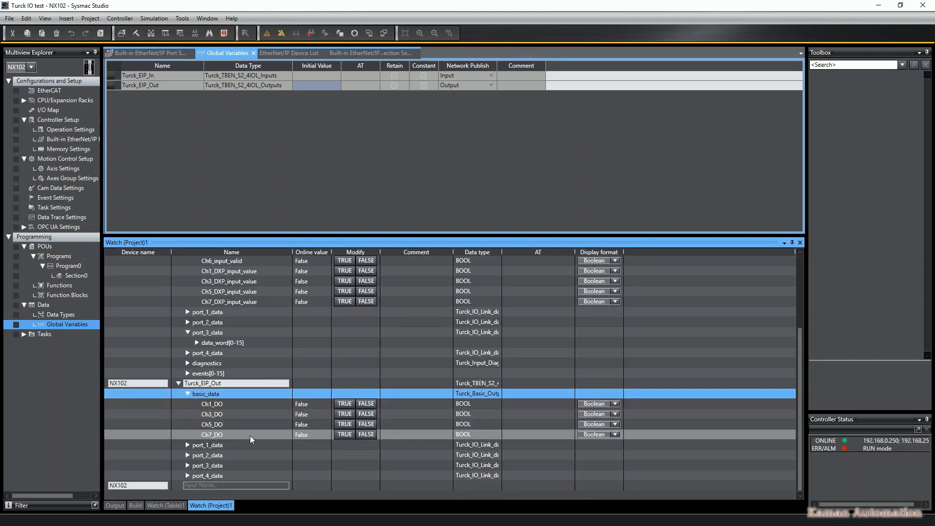
pyautogui.click(345, 434)
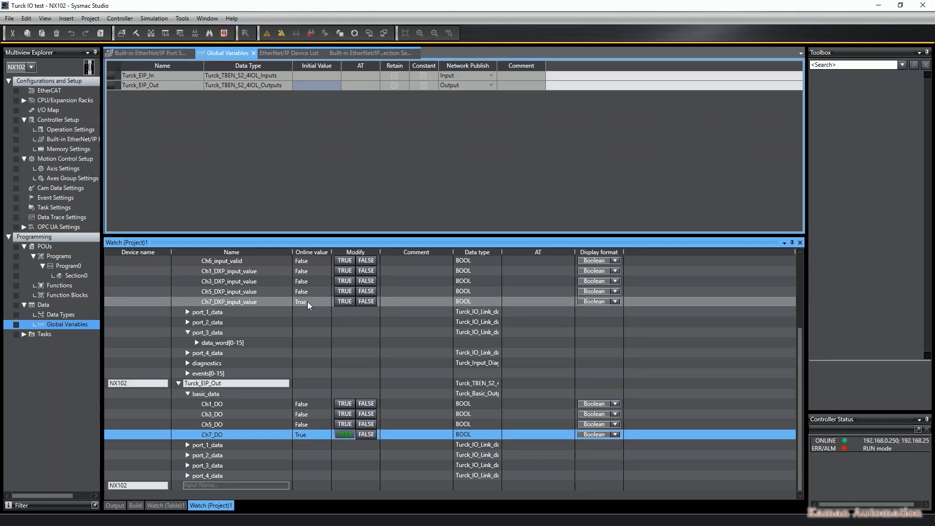
pyautogui.click(366, 435)
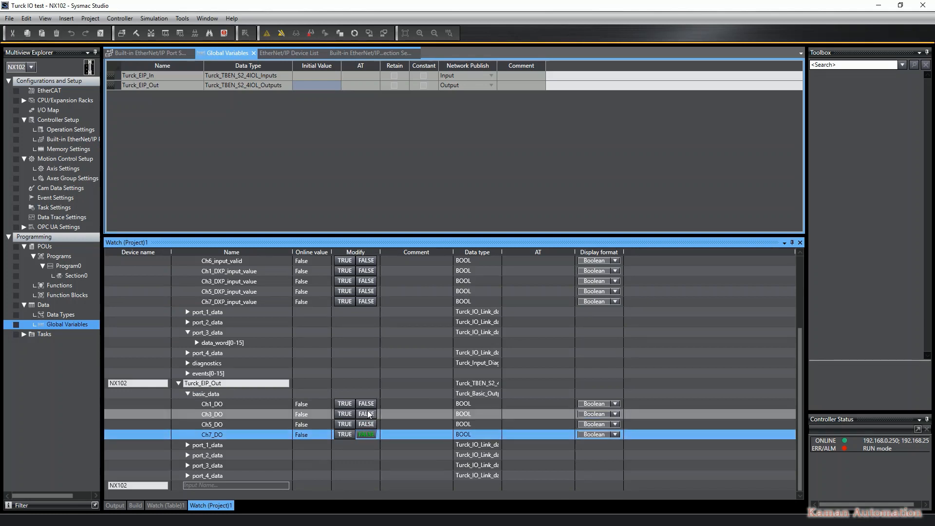
# Open Program0's Section0, try to edit its ladder rung online, dismiss the message, and go offline
pyautogui.doubleClick(74, 275)
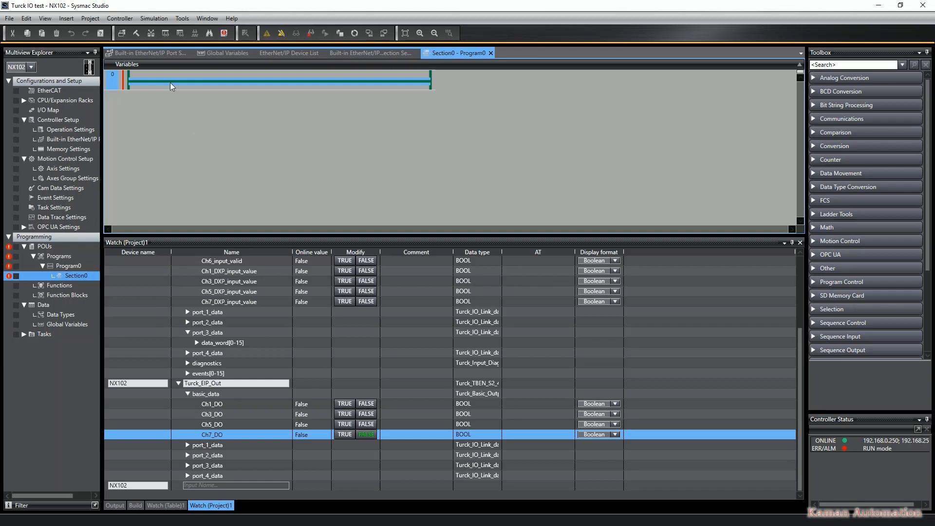
pyautogui.doubleClick(170, 82)
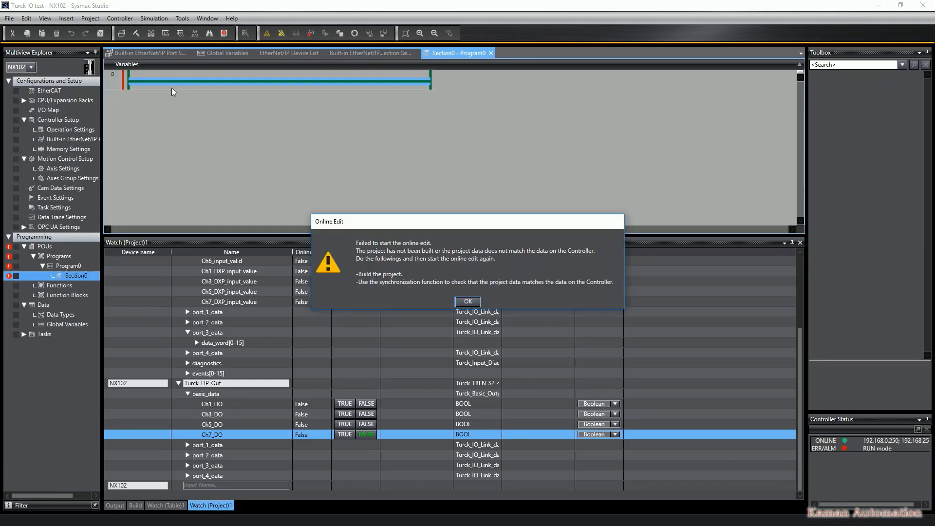
pyautogui.click(467, 302)
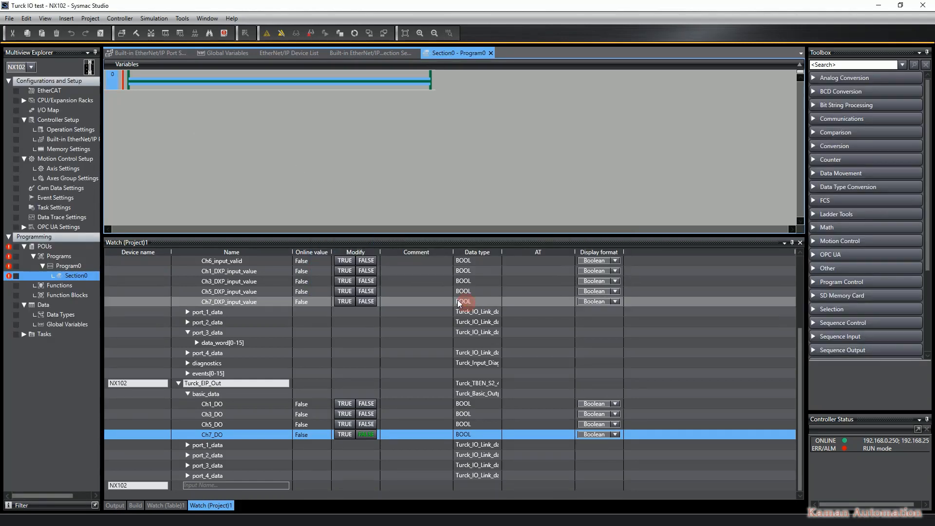
pyautogui.click(281, 33)
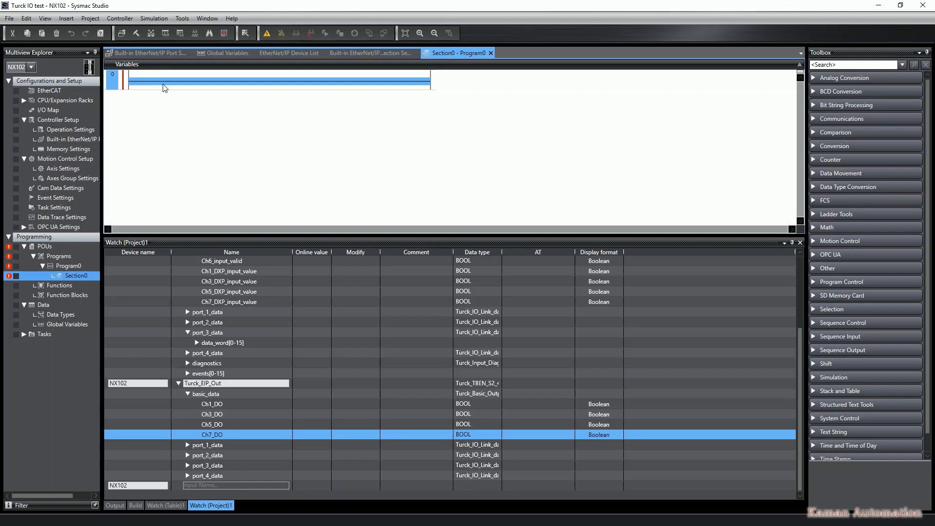
# Add a normally open contact at the start of rung 0 assigned to Turck_EIP_In.basic_data.Ch5_DXP_input_value
pyautogui.write('c')
pyautogui.write('tur')
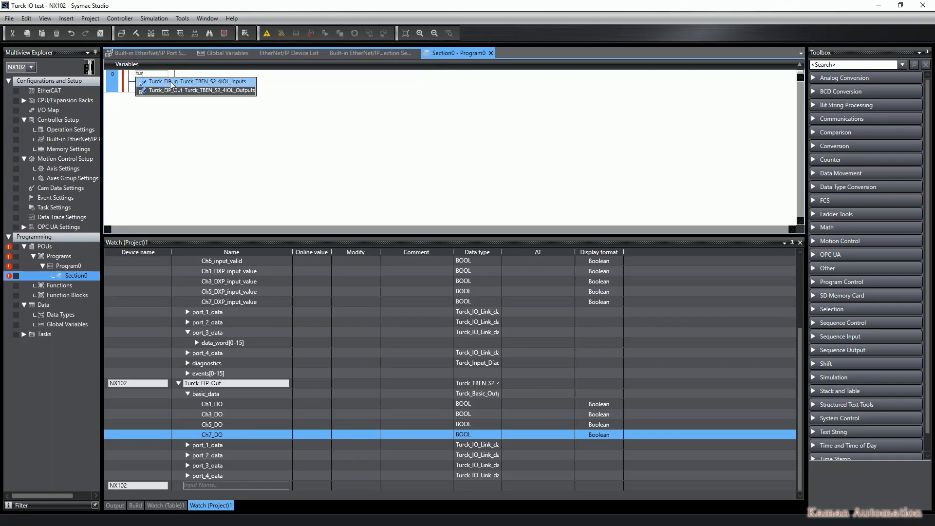
pyautogui.click(171, 82)
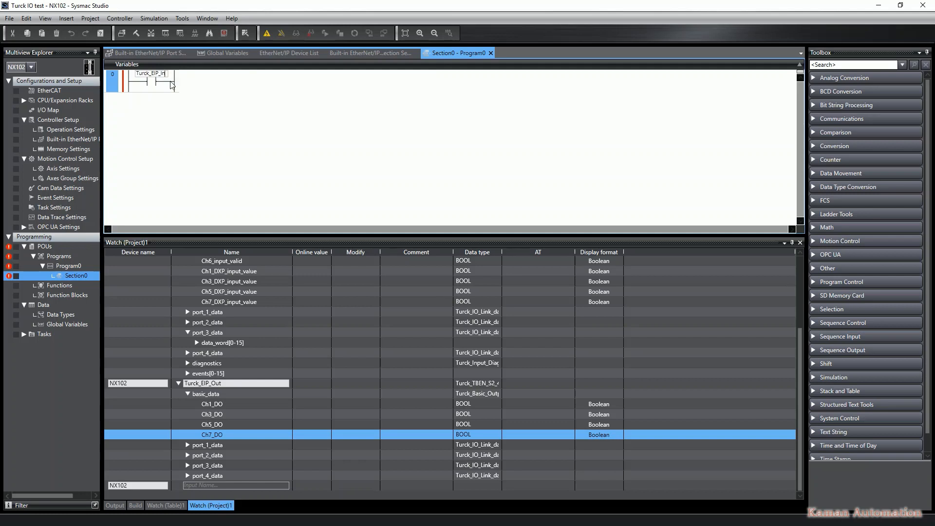
pyautogui.write('.')
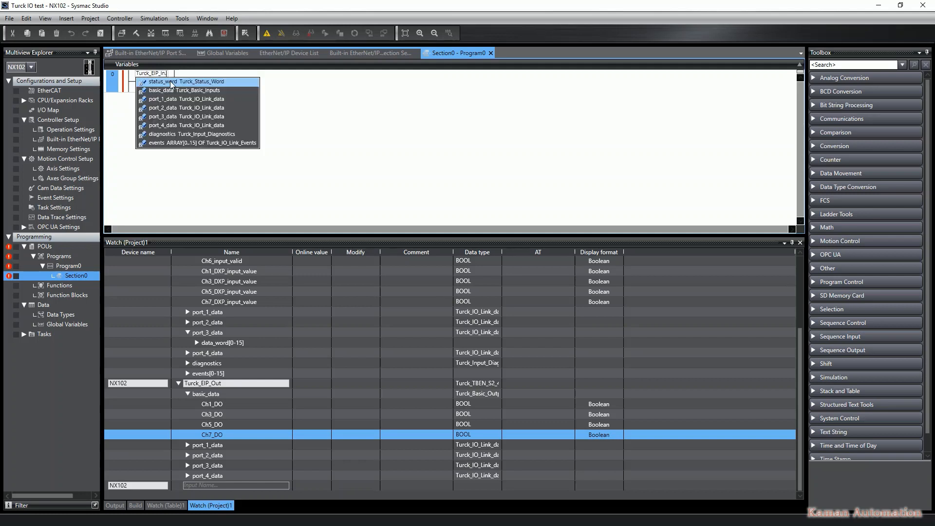
pyautogui.write('ba')
pyautogui.click(171, 84)
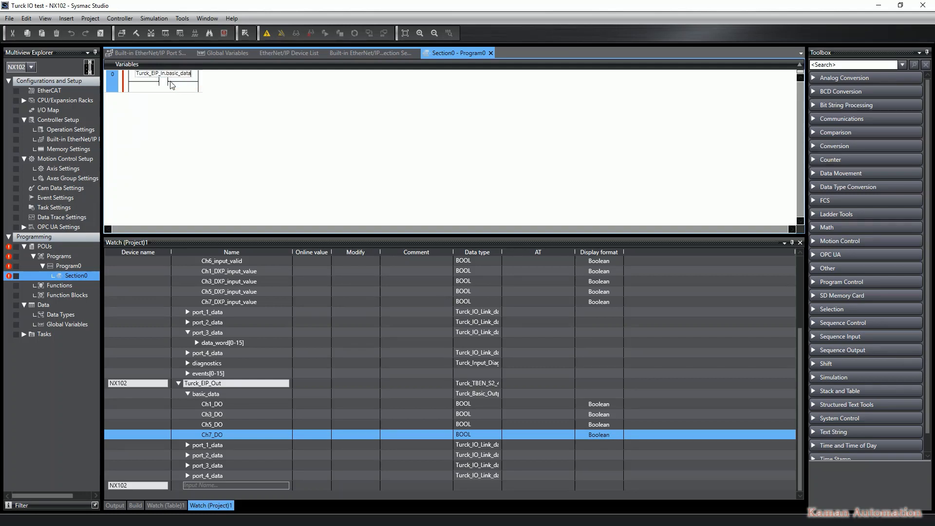
pyautogui.write('.ch5')
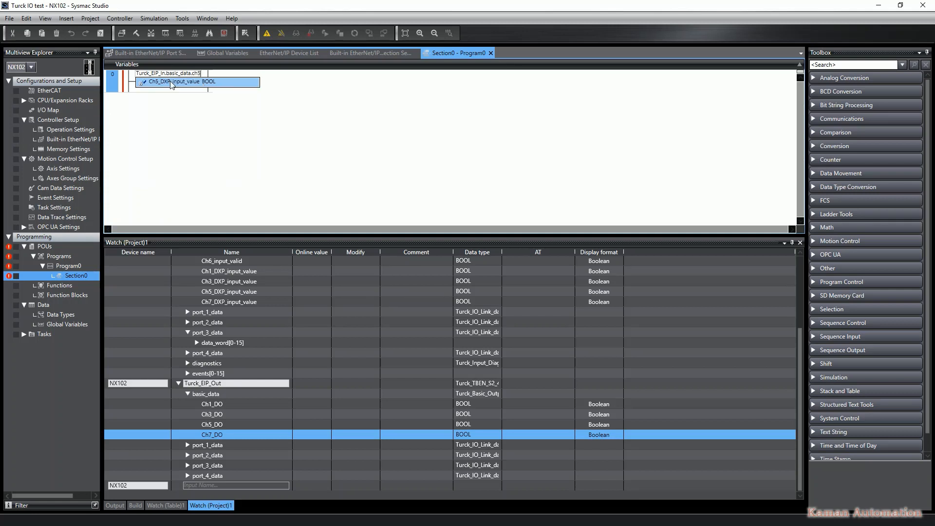
pyautogui.click(171, 83)
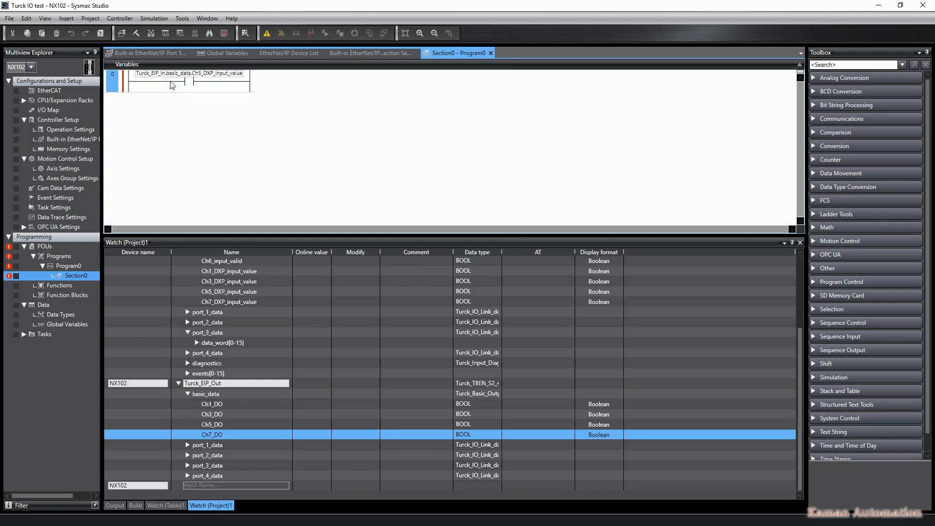
pyautogui.press('Return')
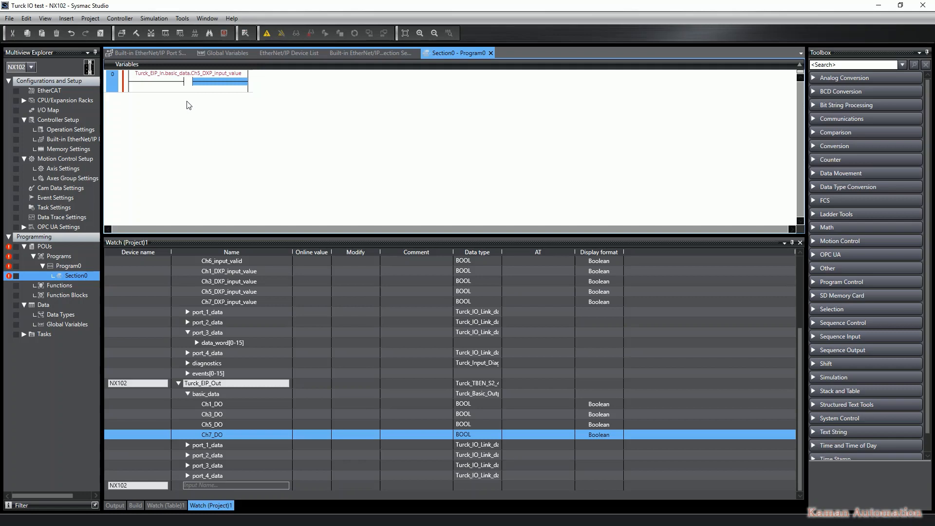
# Add an output coil to the end of the rung assigned to Turck_EIP_Out.basic_data.Ch7_DO
pyautogui.write('o')
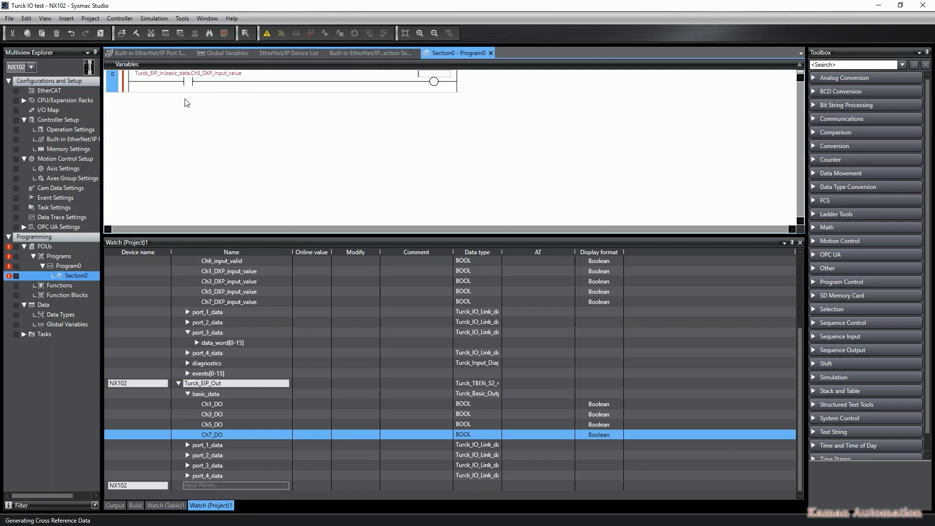
pyautogui.write('Turc')
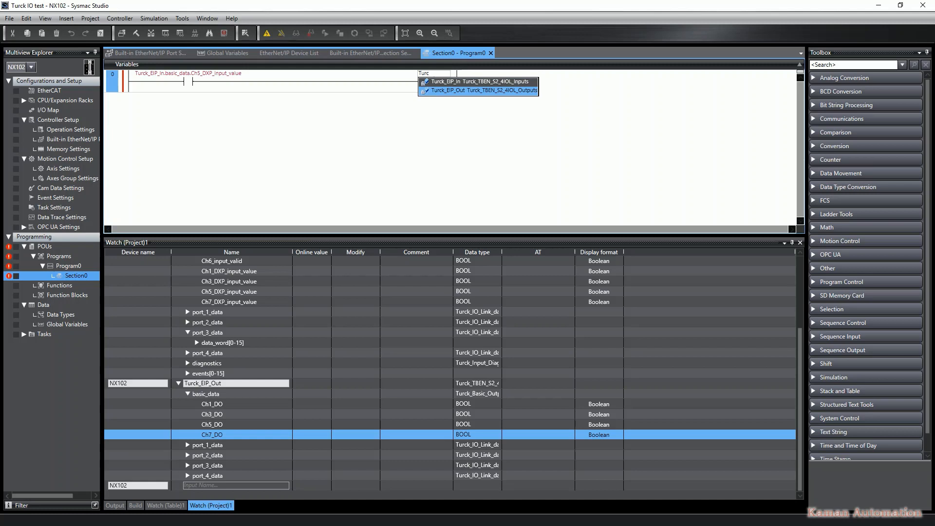
pyautogui.press('Return')
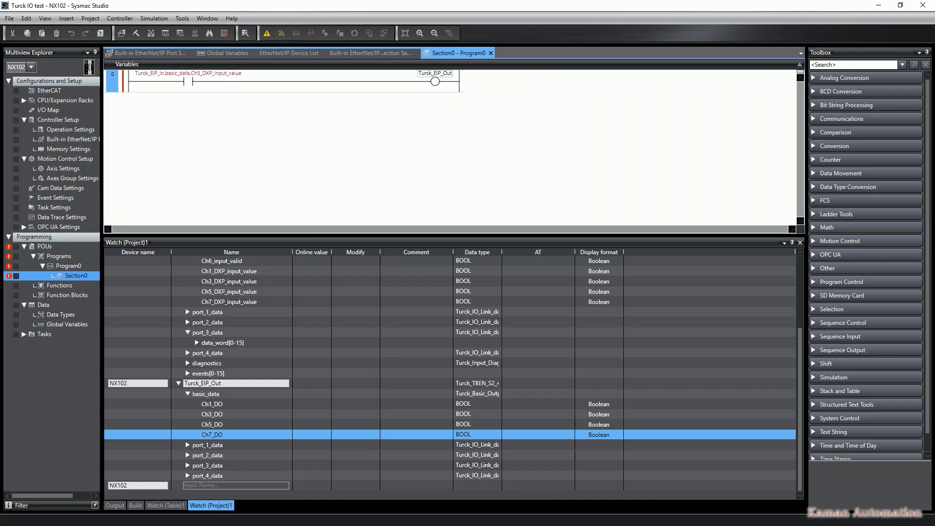
pyautogui.write('.b')
pyautogui.press('Return')
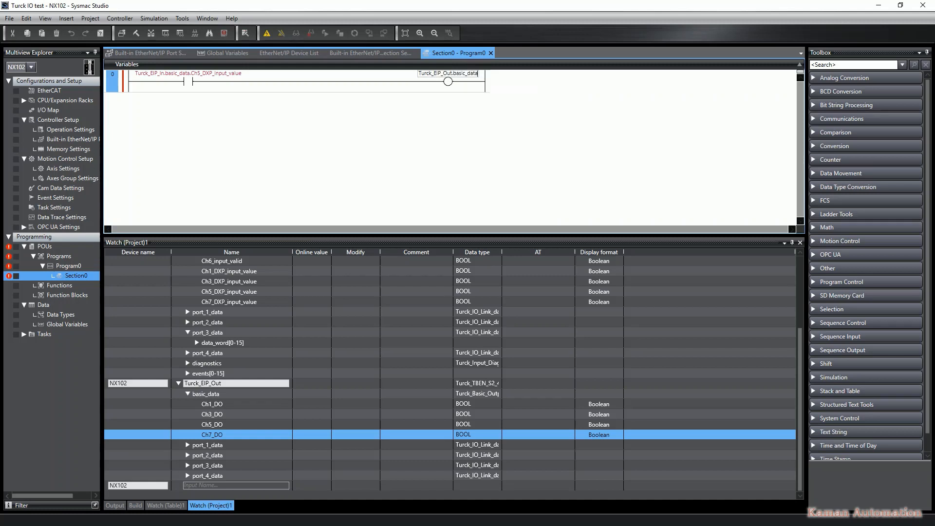
pyautogui.write('.Ch7_DO')
pyautogui.press('Return')
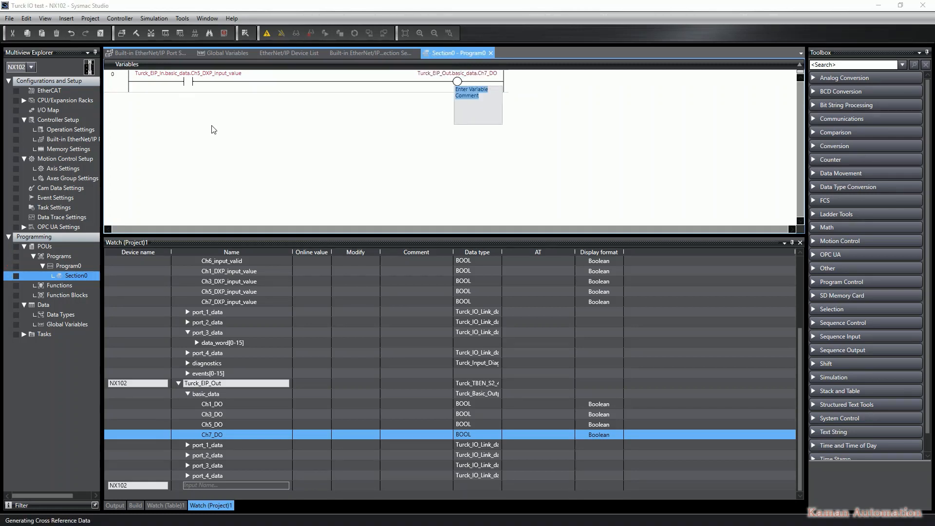
pyautogui.press('Return')
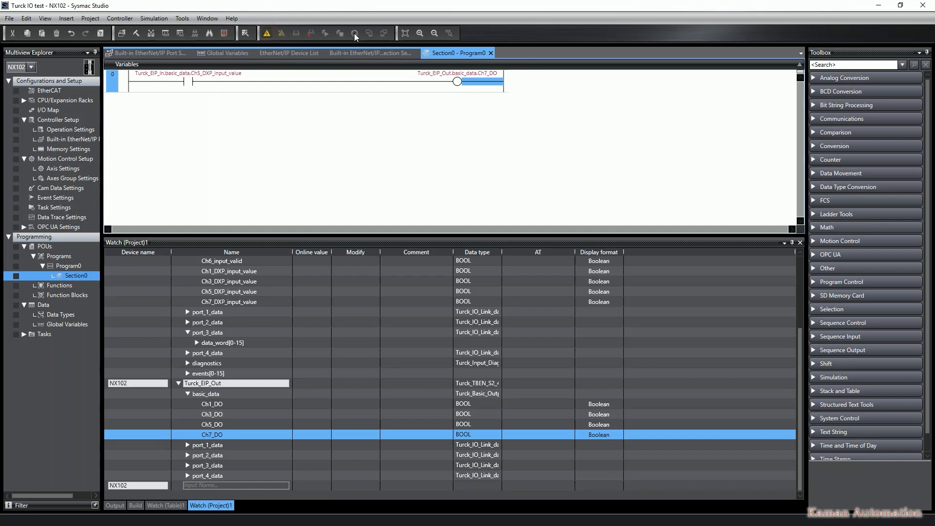
# Go online and transfer the project to the controller, choosing not to transfer the EtherNet/IP connection settings
pyautogui.click(370, 34)
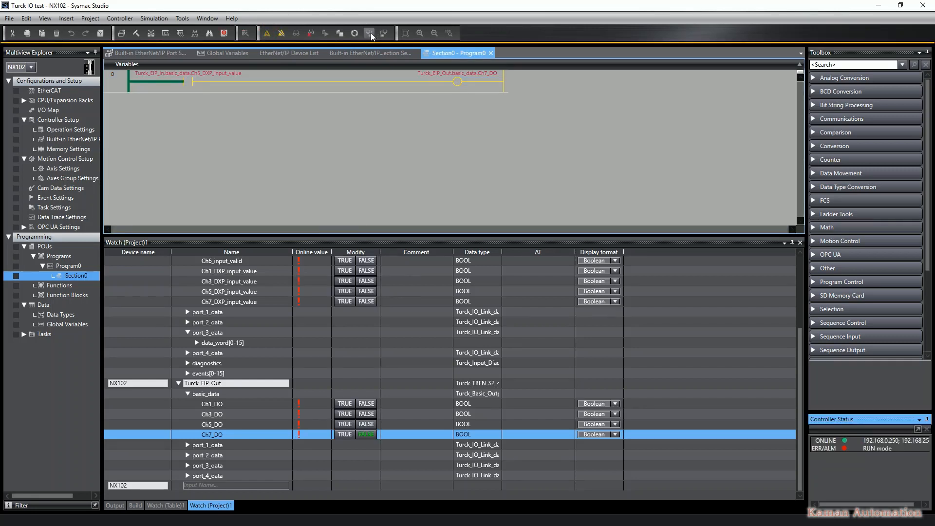
pyautogui.click(370, 33)
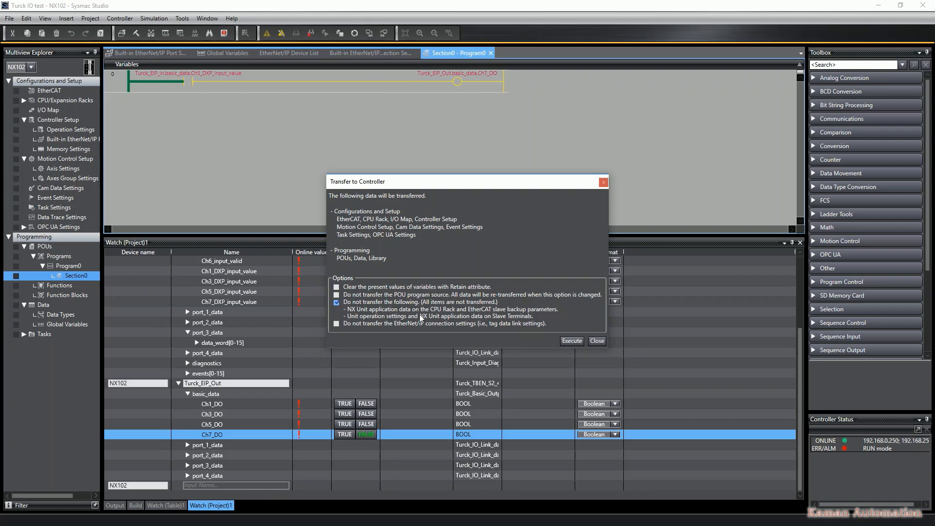
pyautogui.click(336, 323)
pyautogui.click(572, 341)
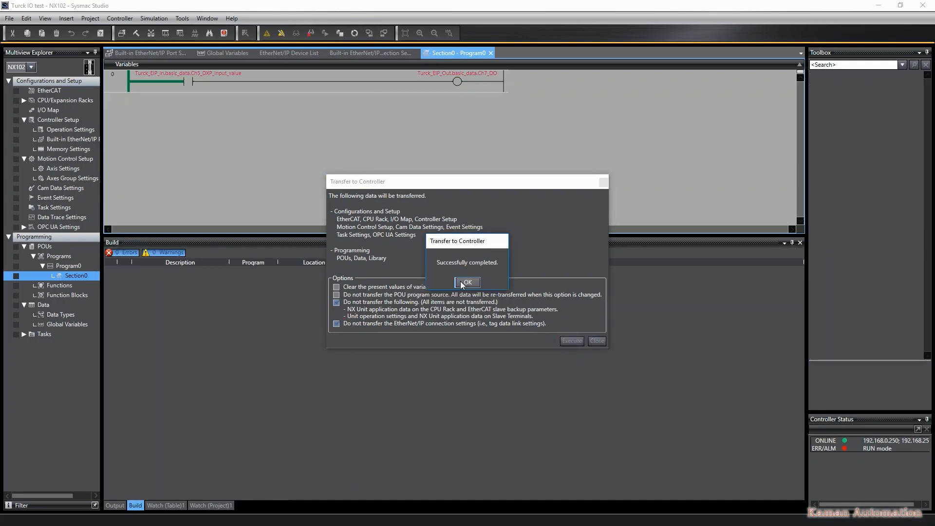
pyautogui.click(467, 282)
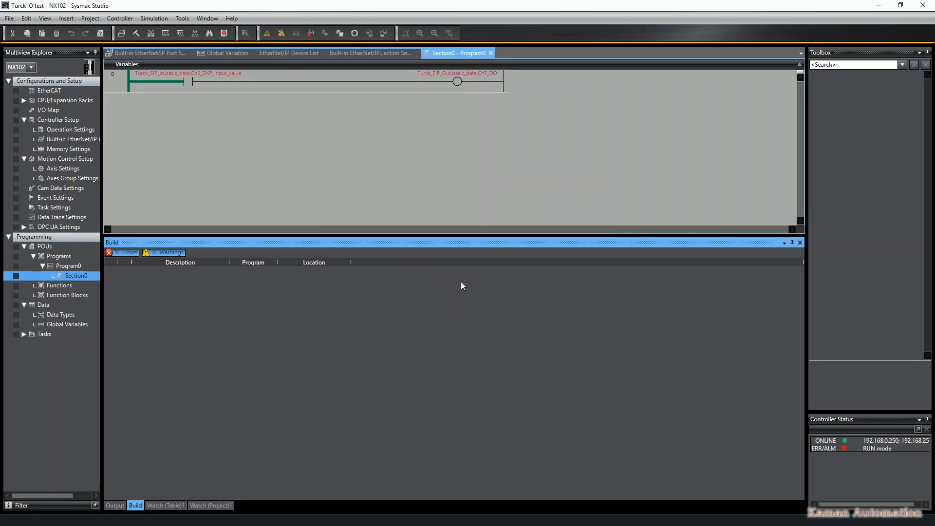